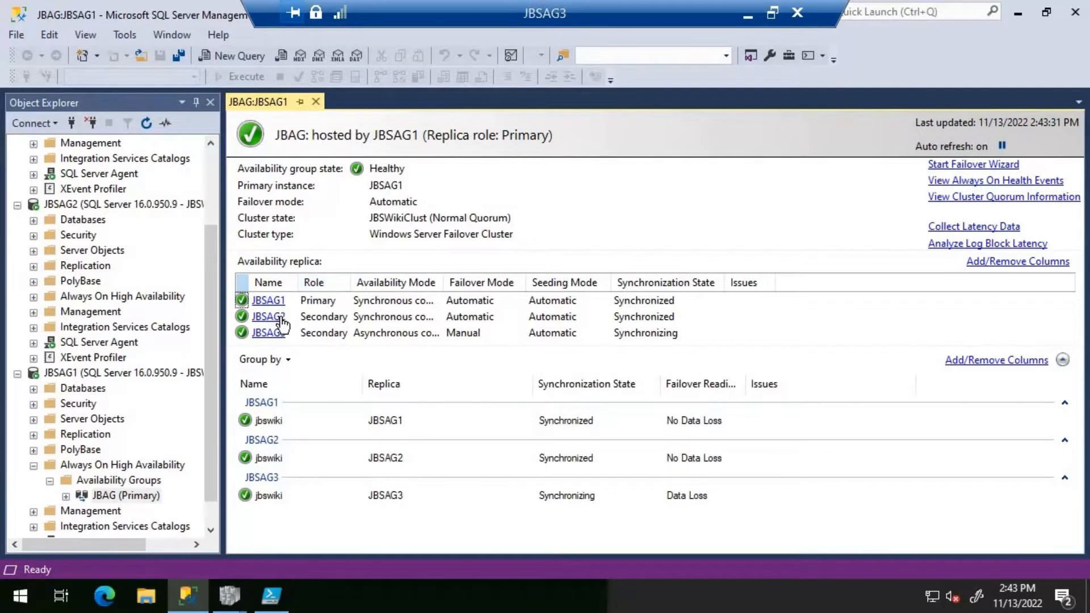
Step: Widen the replica list's Availability Mode column to fit, and check the cluster nodes' assigned votes in Failover Cluster Manager
{"action": "double_click", "coordinate": [444, 283]}
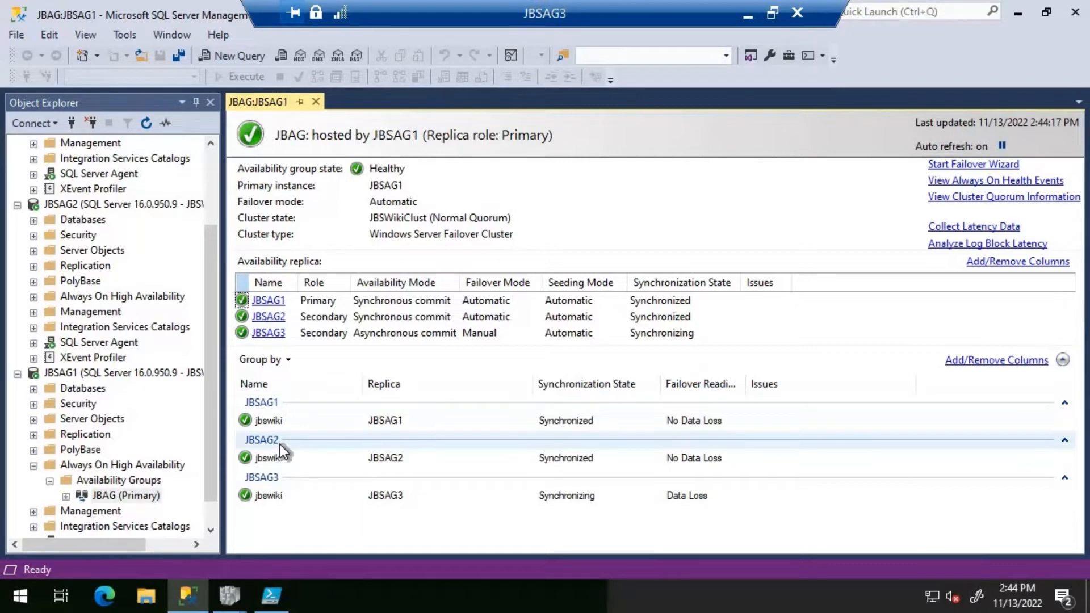
{"action": "left_click", "coordinate": [281, 596]}
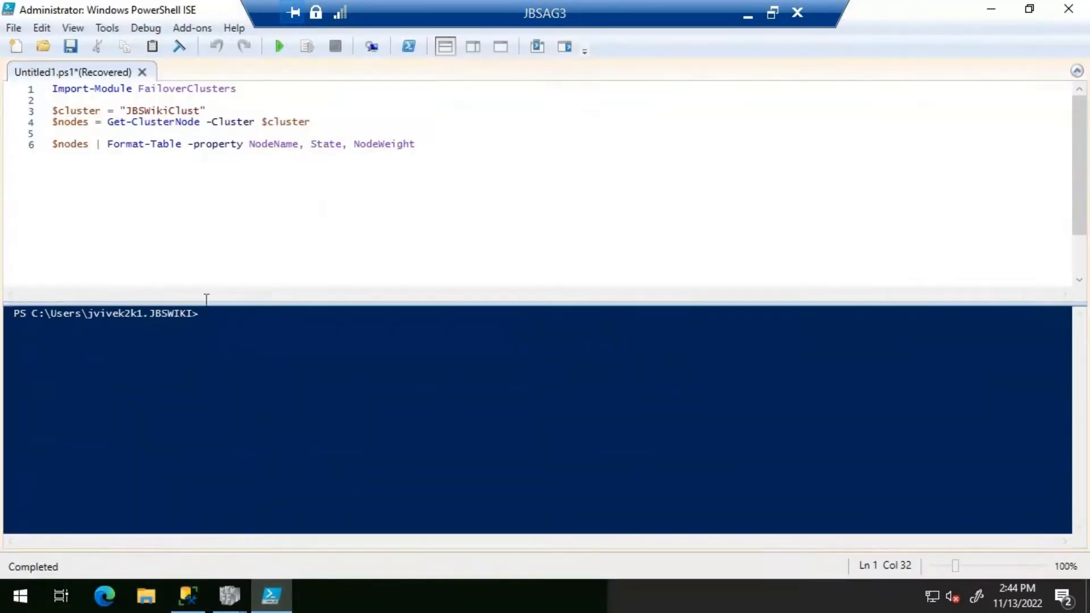
{"action": "left_click", "coordinate": [216, 581]}
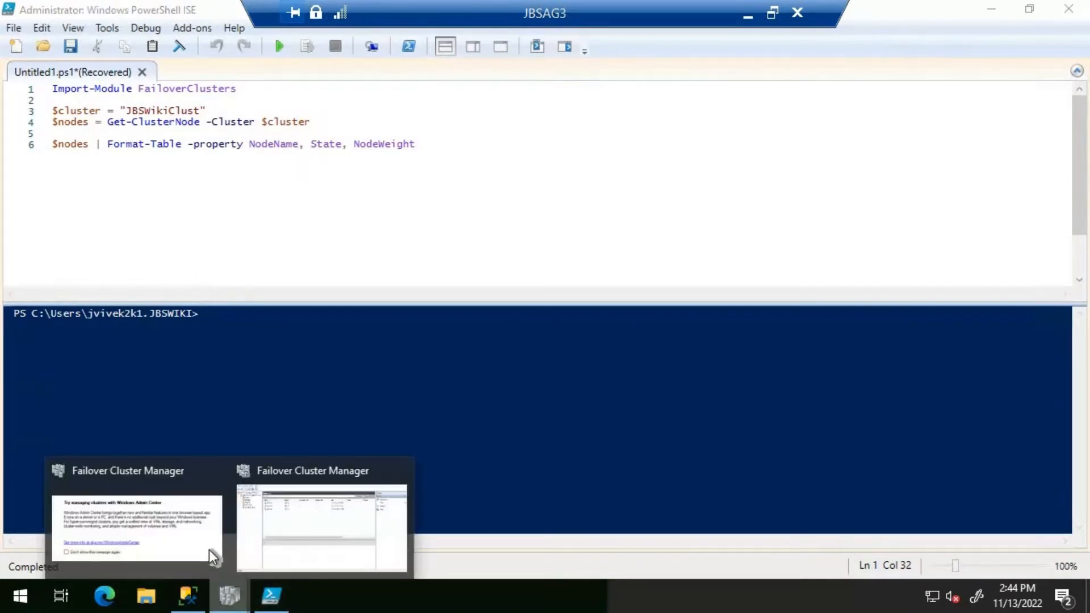
{"action": "left_click", "coordinate": [346, 533]}
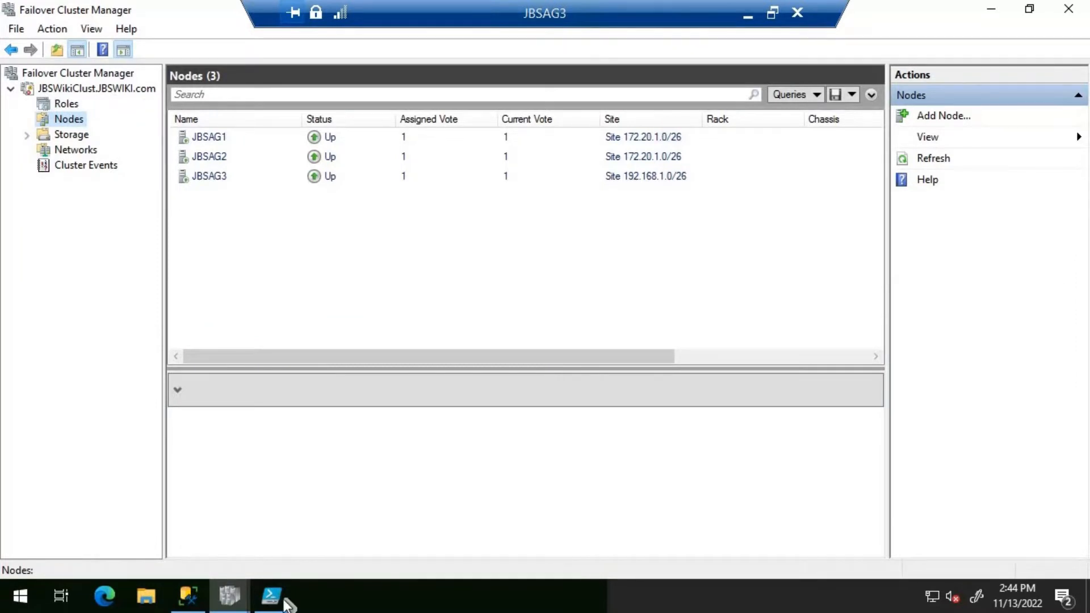
Step: Switch to PowerShell ISE and run the script listing NodeName, State and NodeWeight for cluster JBSWikiClust
{"action": "key", "text": "alt+Tab"}
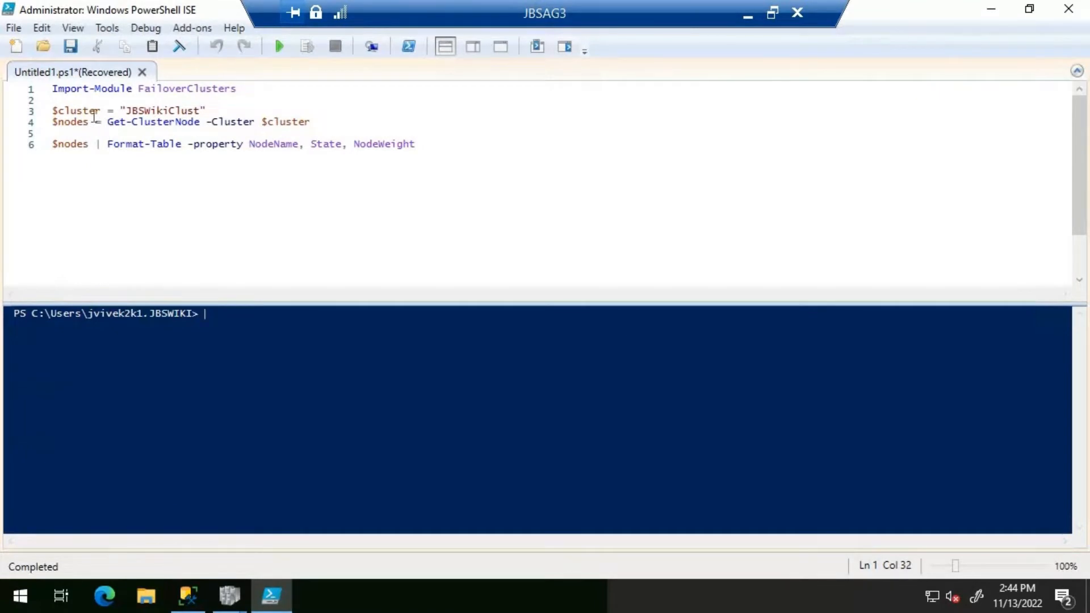
{"action": "left_click", "coordinate": [280, 47]}
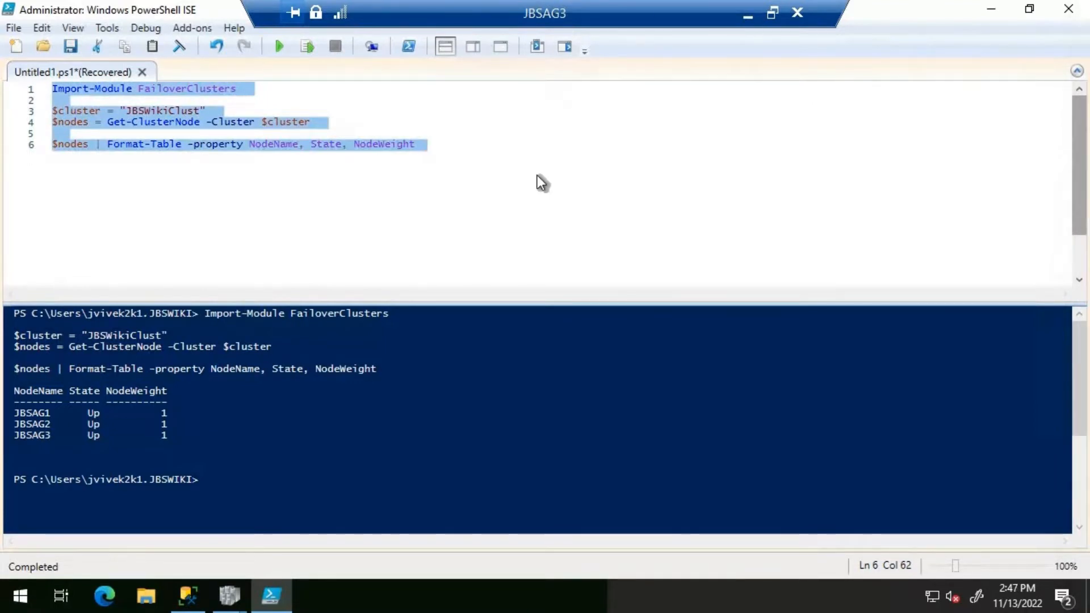
Step: Leave the JBSAG3 session for the Azure portal and stop the virtual machine JBSAG2
{"action": "left_click", "coordinate": [747, 16]}
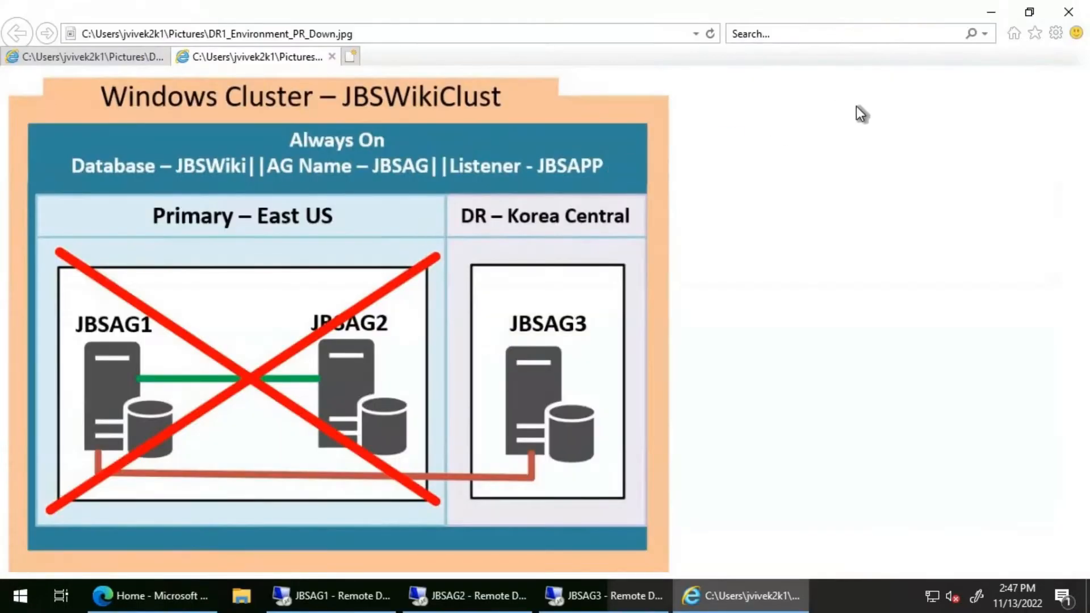
{"action": "left_click", "coordinate": [990, 12]}
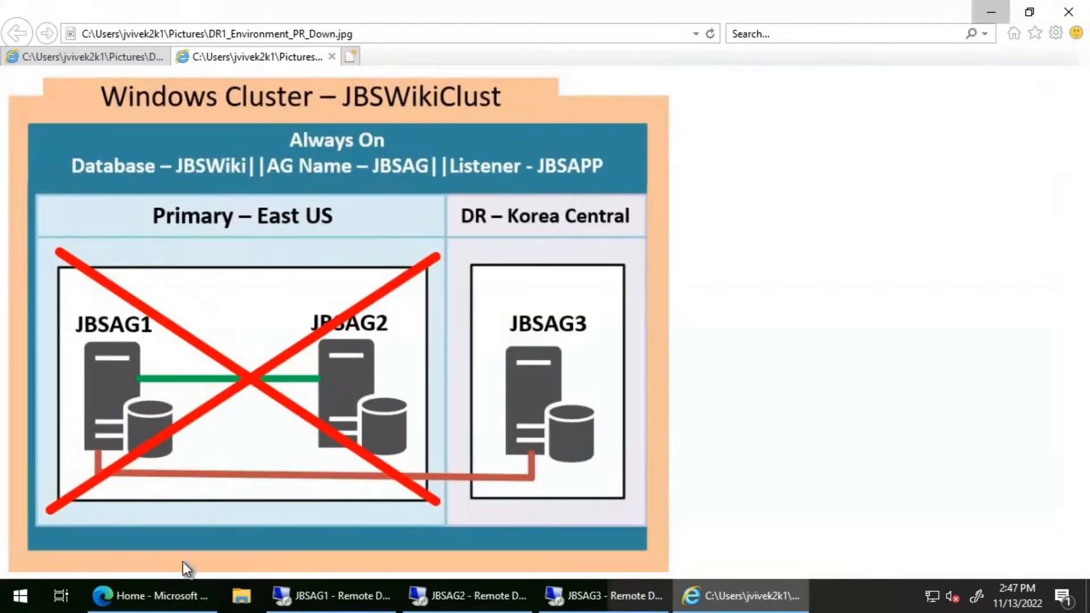
{"action": "left_click", "coordinate": [168, 587]}
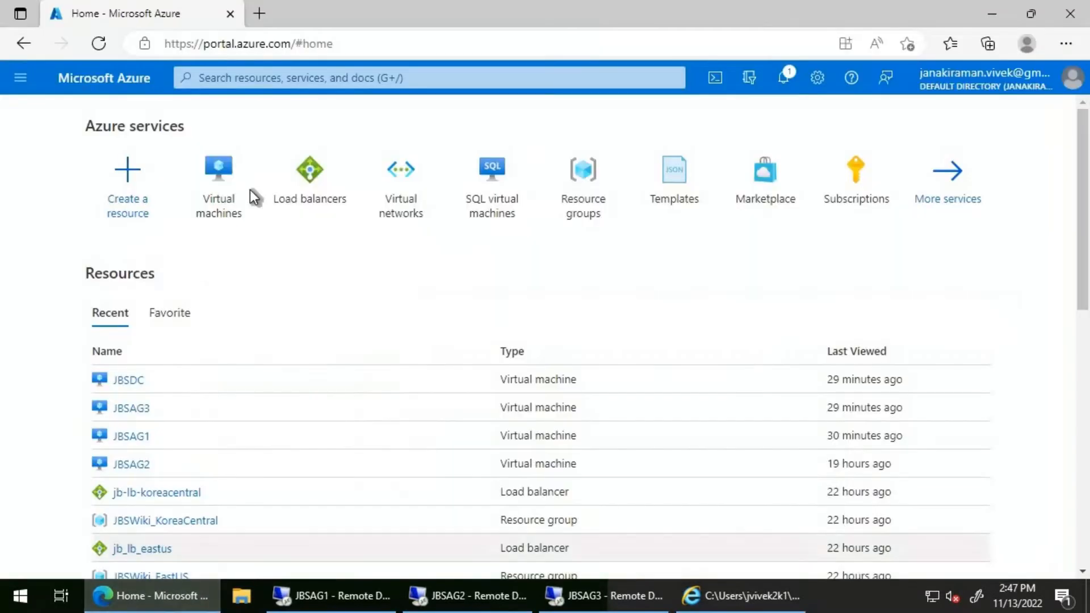
{"action": "left_click", "coordinate": [206, 216]}
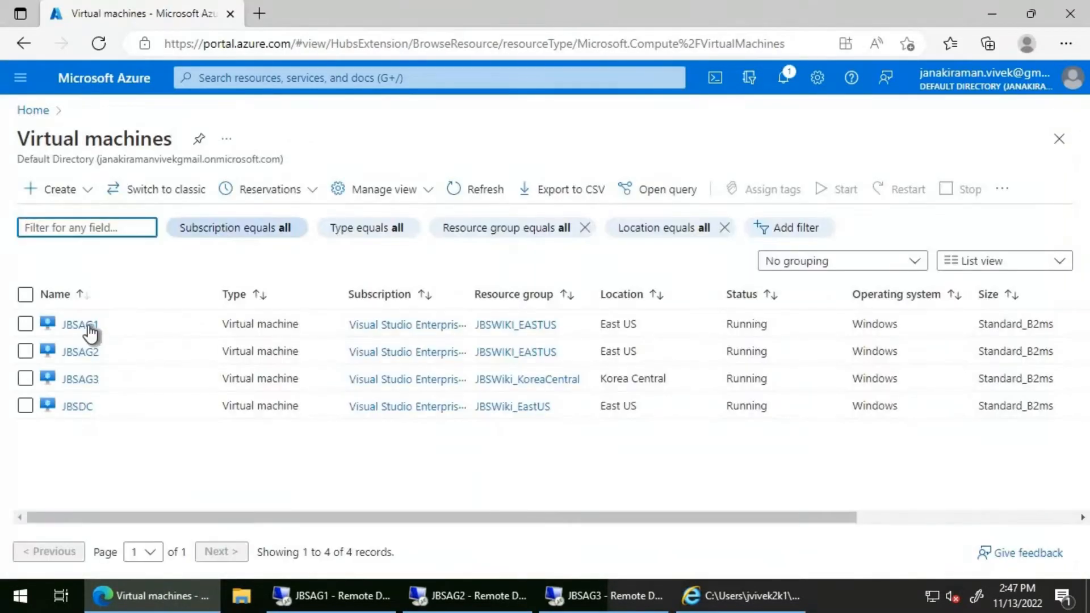
{"action": "left_click", "coordinate": [85, 326]}
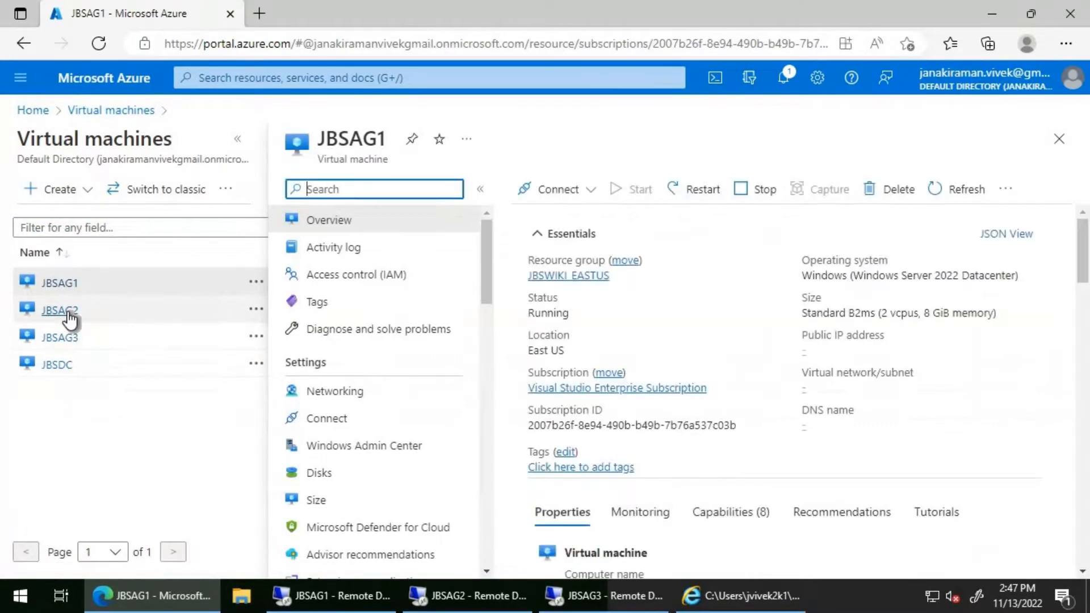
{"action": "left_click", "coordinate": [68, 314]}
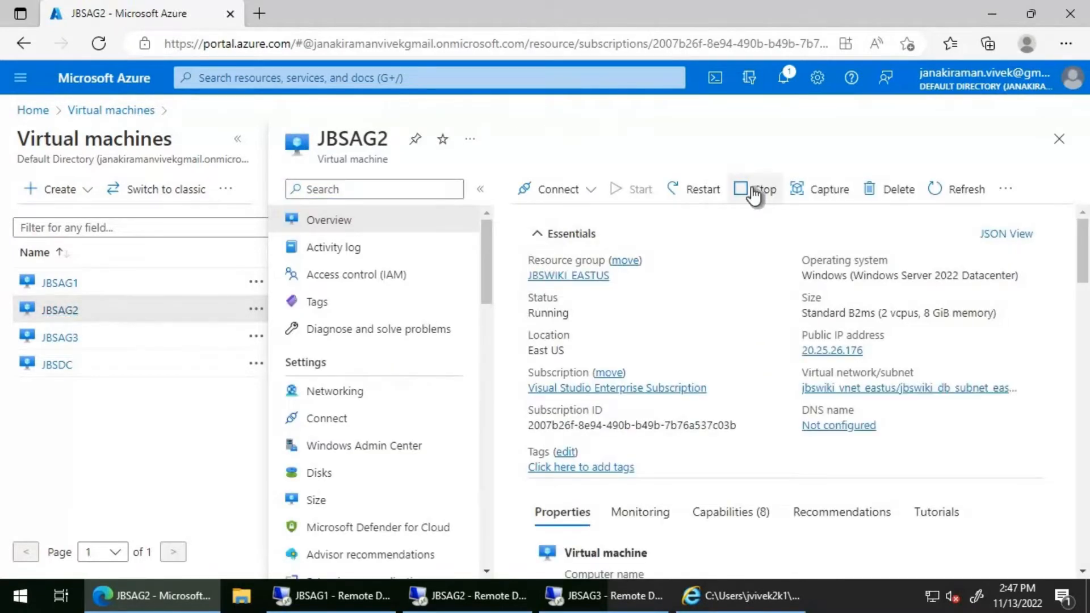
{"action": "left_click", "coordinate": [754, 193]}
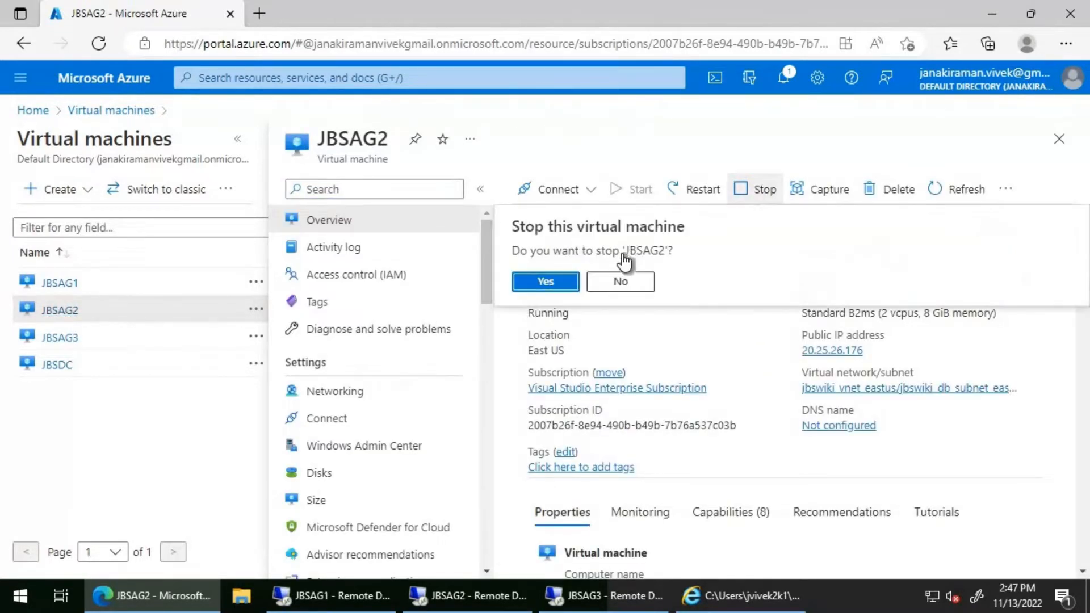
{"action": "left_click", "coordinate": [546, 281]}
Step: Stop the virtual machine JBSAG1 in the Azure portal
{"action": "left_click", "coordinate": [62, 283]}
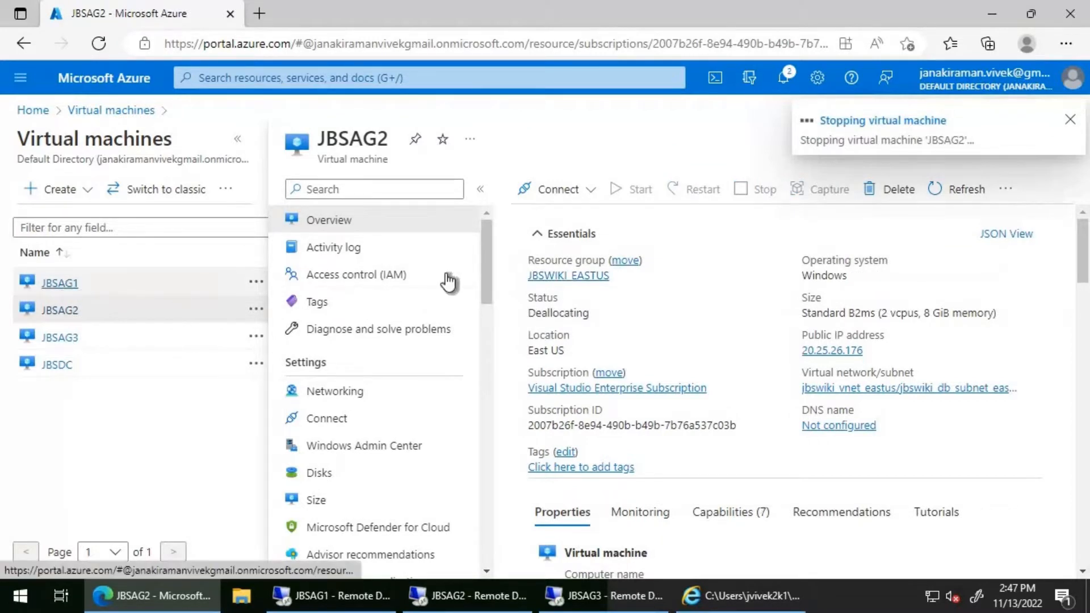
{"action": "left_click", "coordinate": [755, 190]}
{"action": "left_click", "coordinate": [570, 282]}
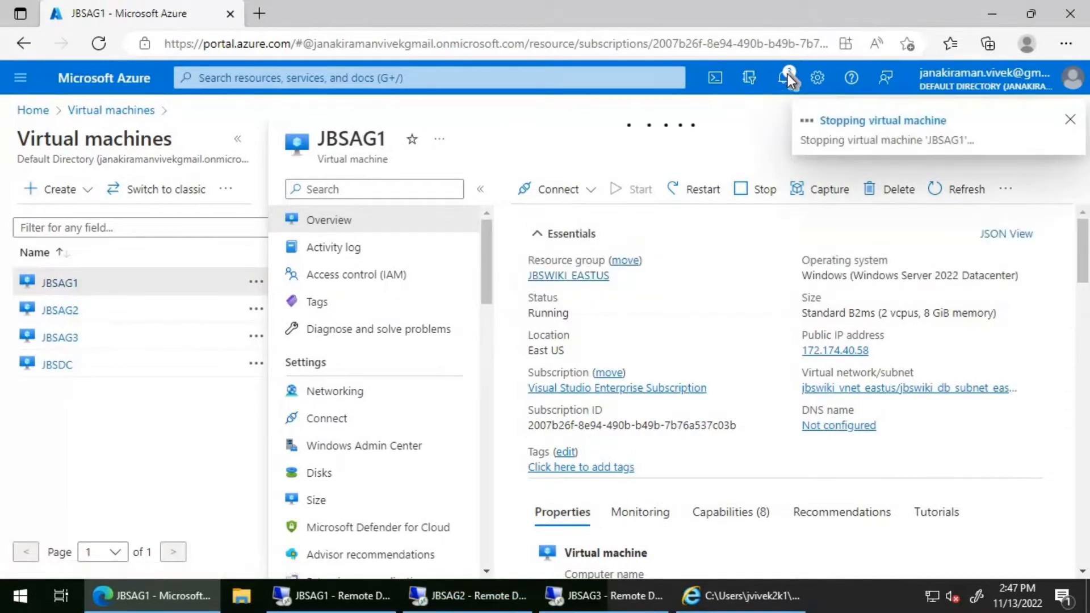
Step: Check the stop notifications and the refreshed virtual machine list against the DR1_Environment_PR_Down.jpg diagram
{"action": "left_click", "coordinate": [787, 80]}
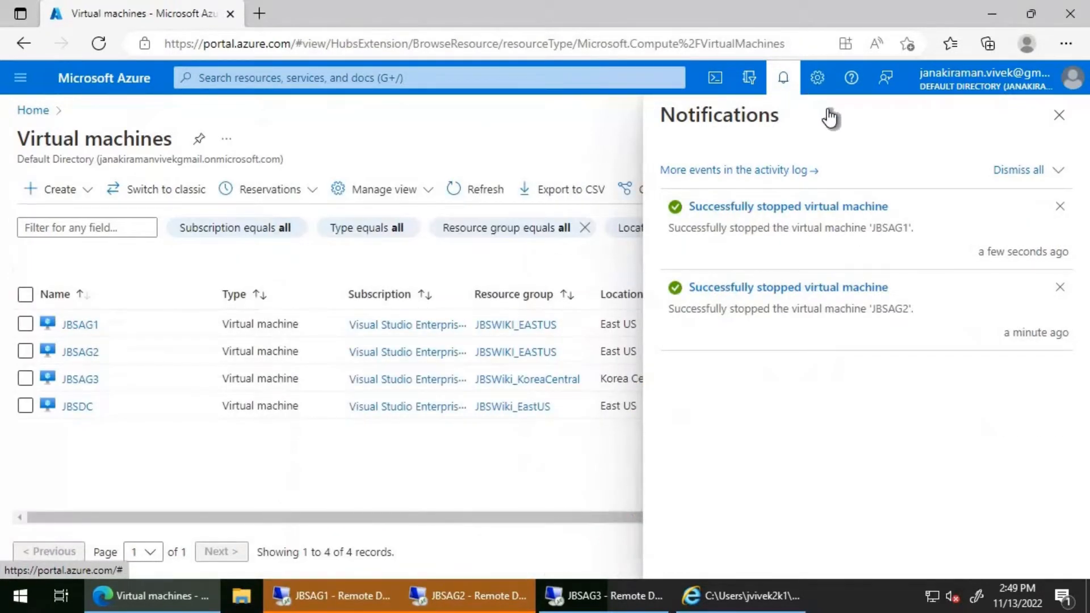
{"action": "left_click", "coordinate": [1059, 114]}
{"action": "left_click", "coordinate": [483, 188]}
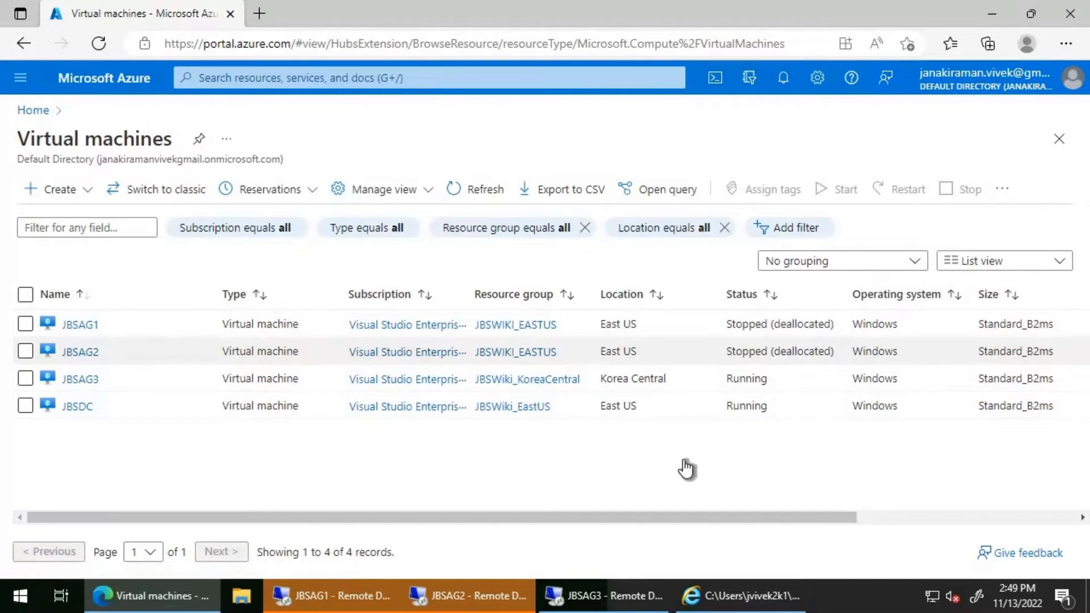
{"action": "left_click", "coordinate": [716, 595]}
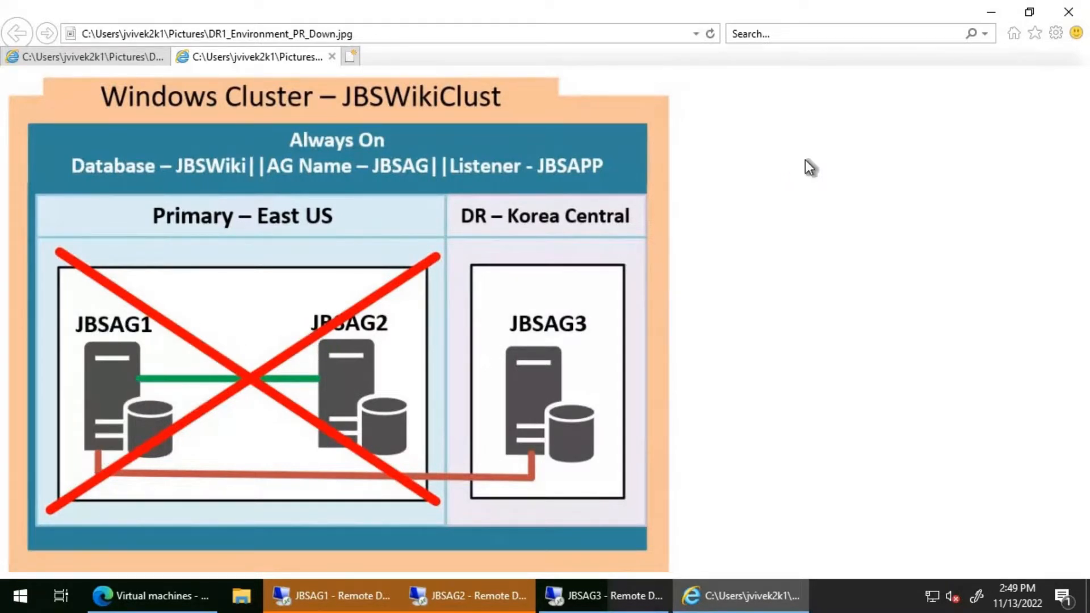
{"action": "left_click", "coordinate": [993, 18]}
Step: Dismiss the ended Remote Desktop sessions for JBSAG1 and JBSAG2 and minimize their connection windows
{"action": "left_click", "coordinate": [328, 602]}
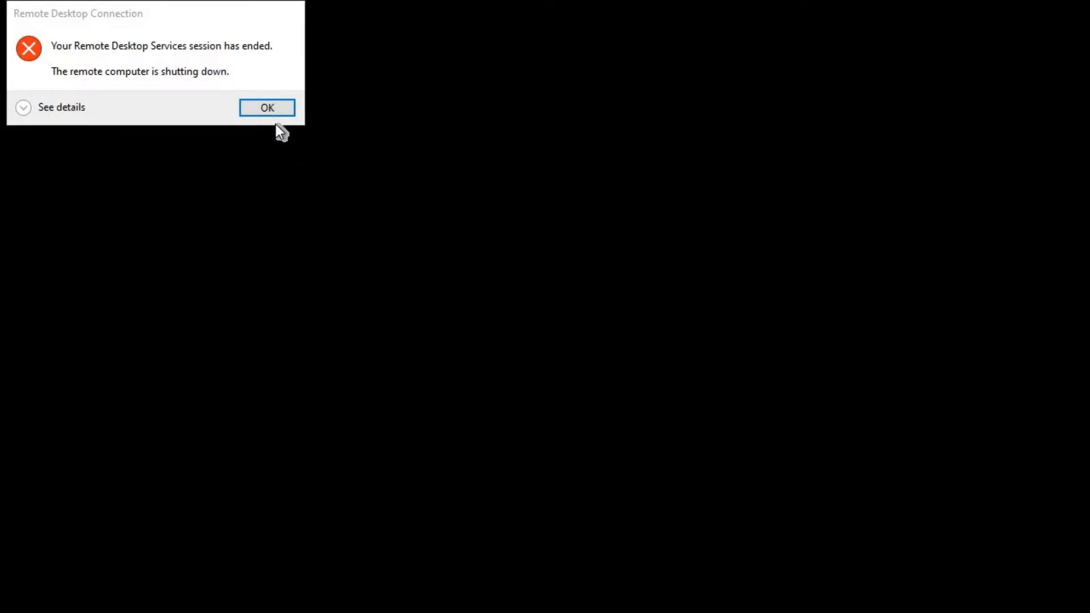
{"action": "left_click", "coordinate": [267, 115]}
{"action": "left_click", "coordinate": [623, 100]}
{"action": "left_click", "coordinate": [264, 104]}
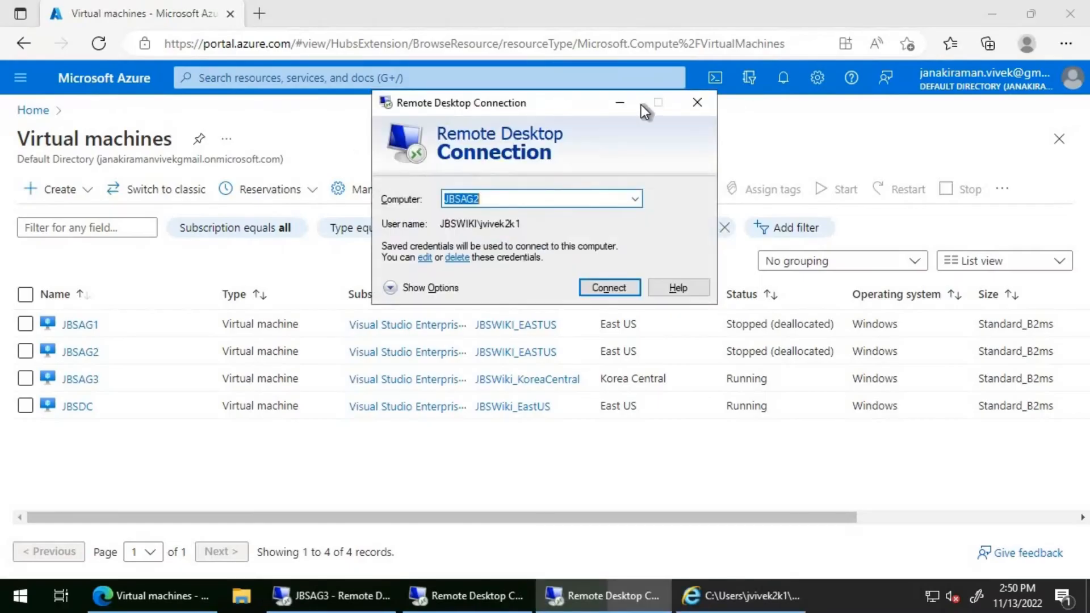
{"action": "left_click", "coordinate": [621, 103]}
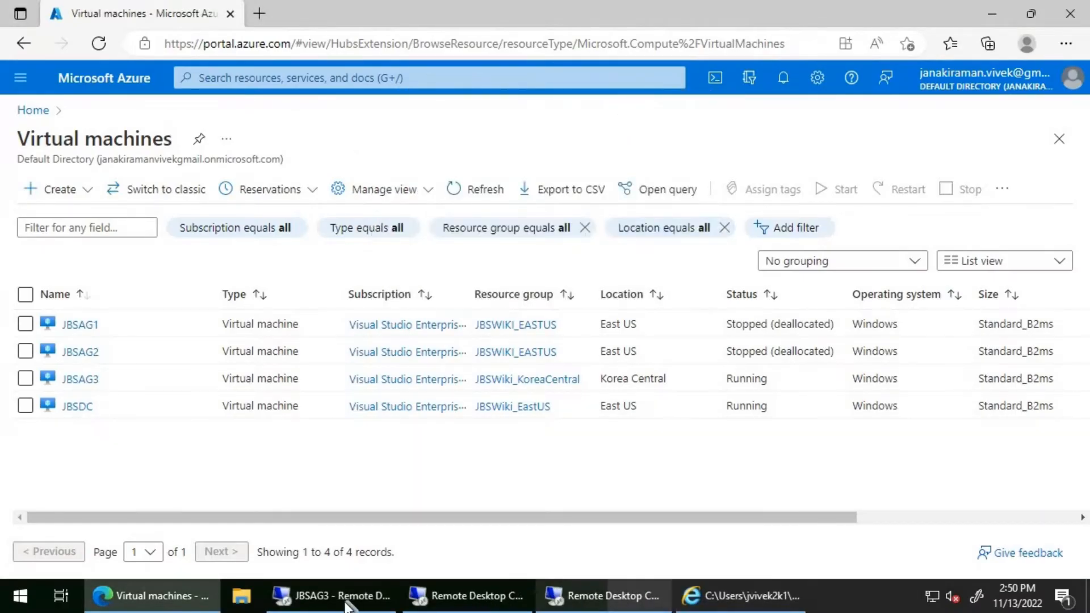
Step: Return to the JBSAG3 remote session and close the JBAG availability group dashboard in SQL Server Management Studio
{"action": "left_click", "coordinate": [345, 601]}
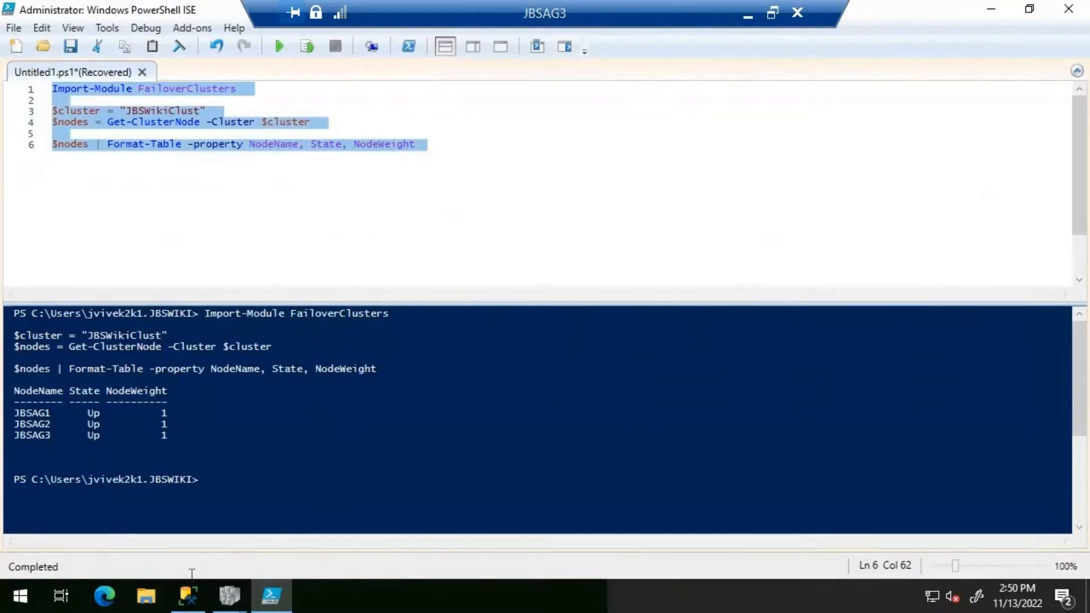
{"action": "key", "text": "alt+Tab"}
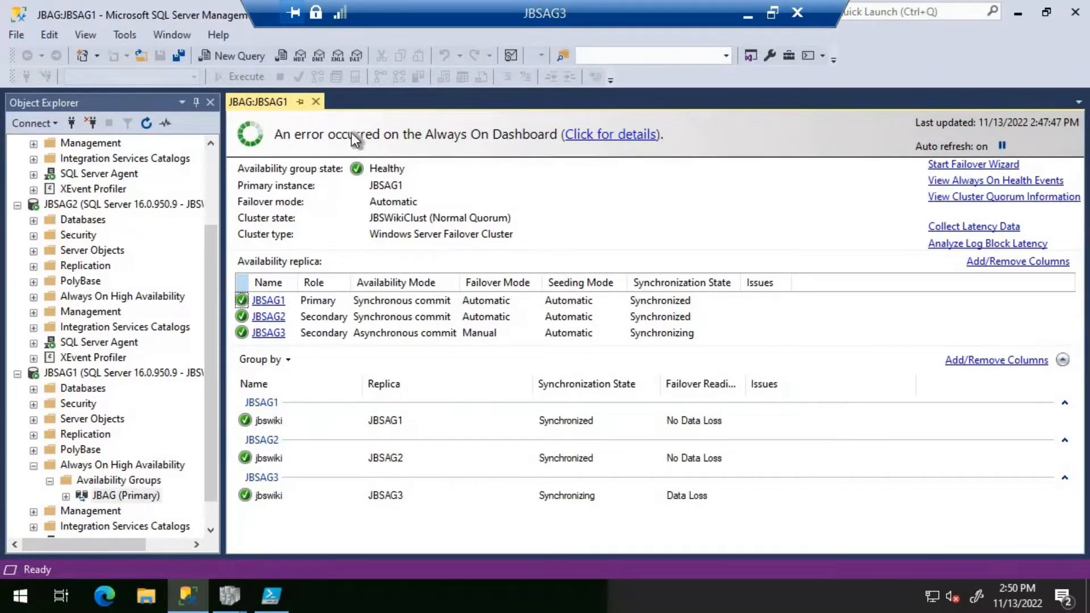
{"action": "left_click", "coordinate": [316, 102]}
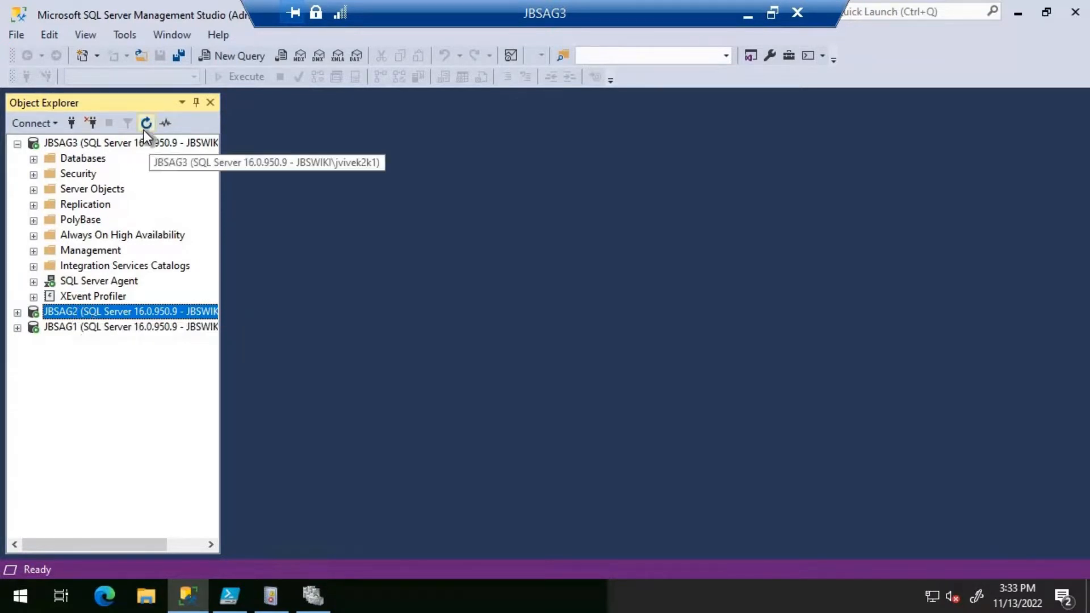
Step: Disconnect the JBSAG2 and JBSAG1 servers from Object Explorer, keeping only JBSAG3
{"action": "right_click", "coordinate": [89, 314]}
{"action": "left_click", "coordinate": [159, 248]}
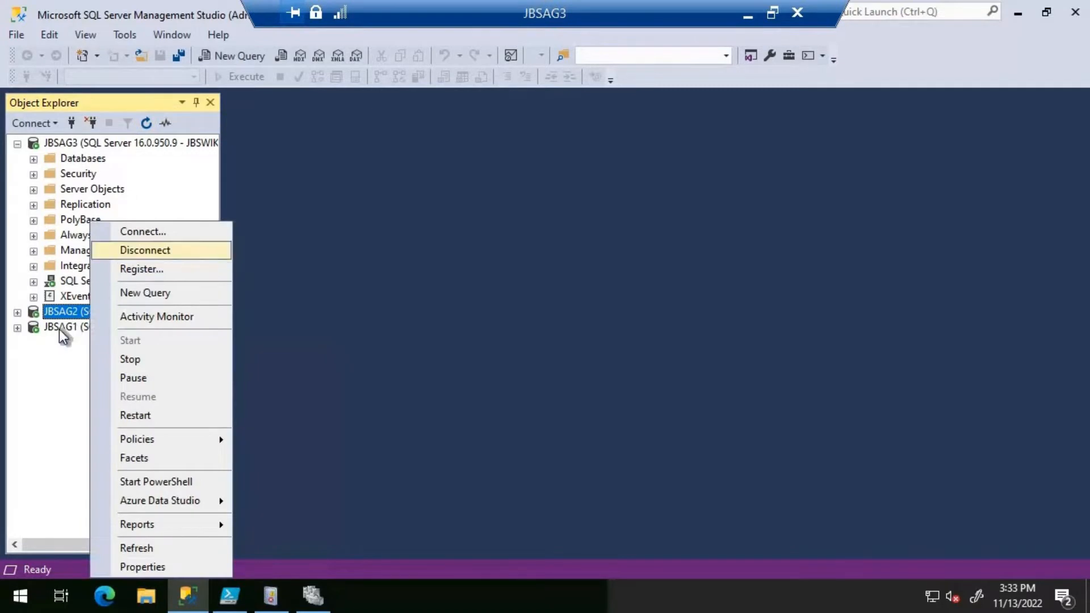
{"action": "right_click", "coordinate": [121, 321]}
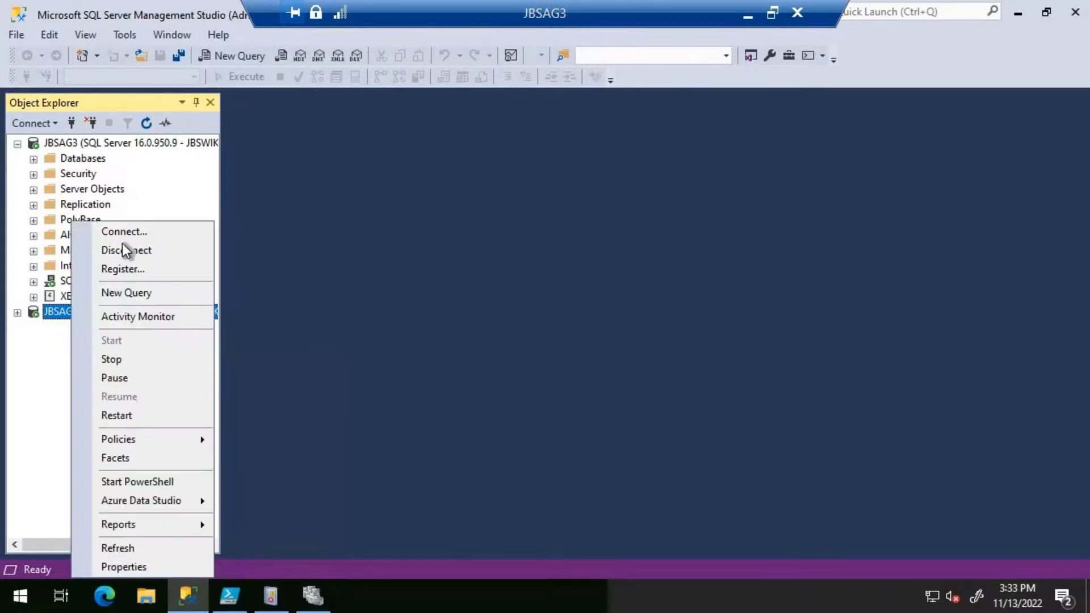
{"action": "left_click", "coordinate": [121, 252]}
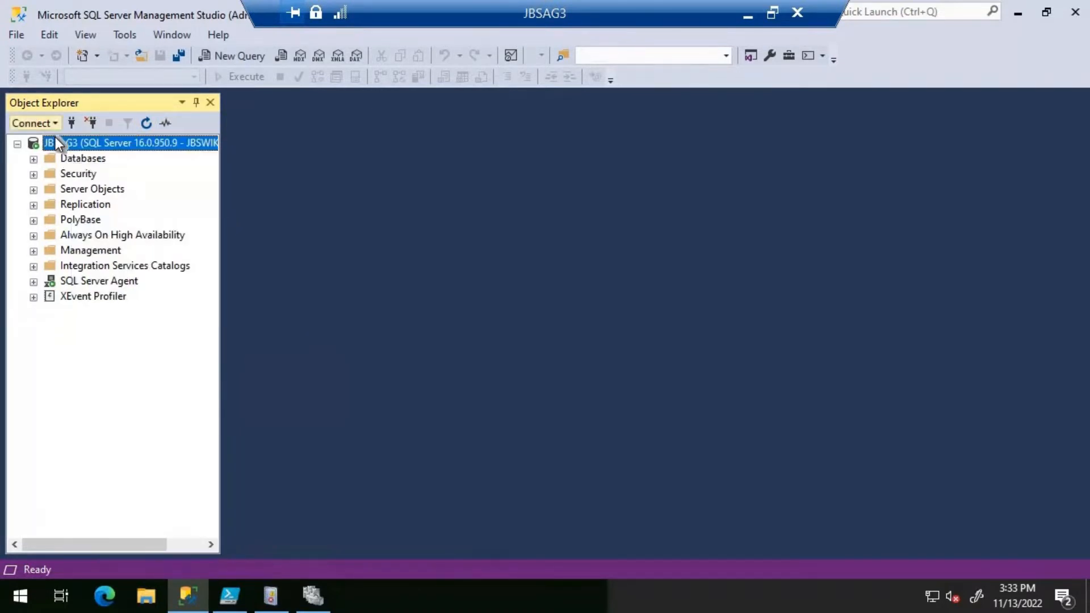
Step: Try to connect to the JBSAG1 Database Engine using Windows Authentication
{"action": "left_click", "coordinate": [33, 120]}
{"action": "key", "text": "Return"}
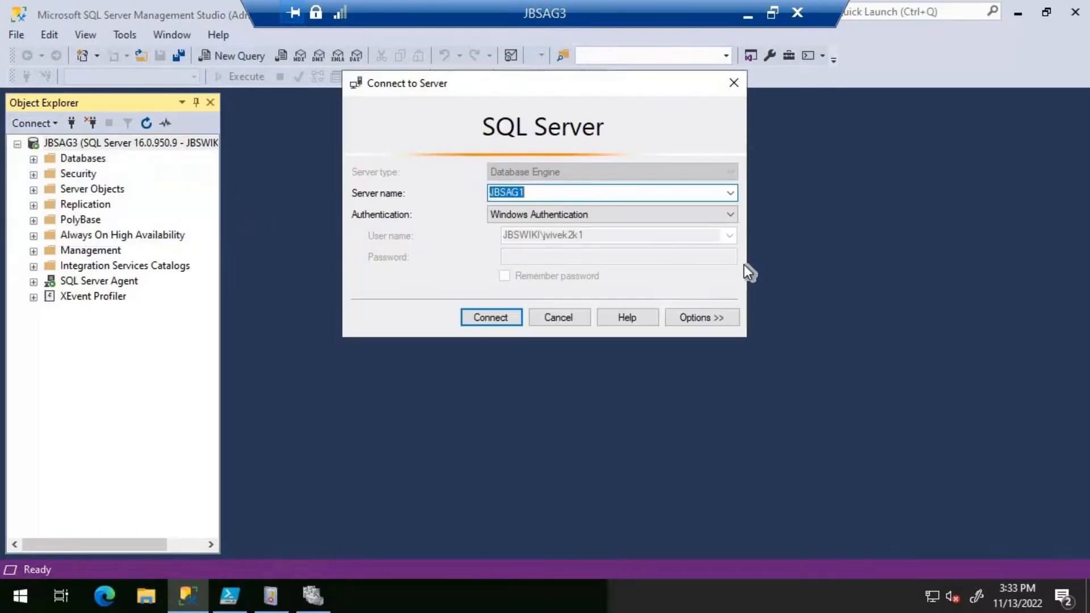
{"action": "key", "text": "Return"}
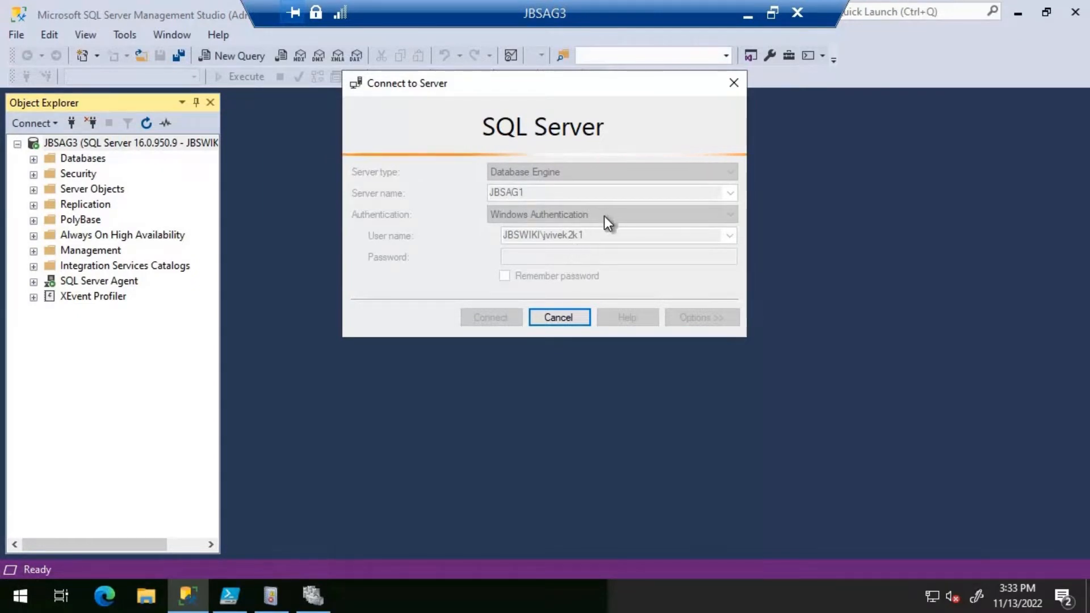
{"action": "left_click", "coordinate": [568, 313]}
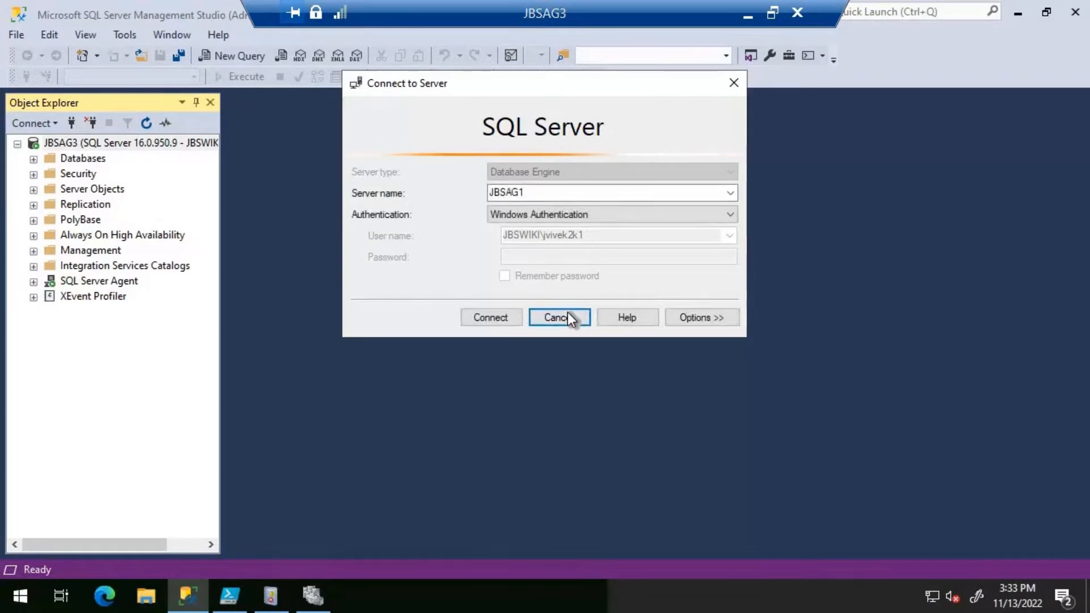
{"action": "key", "text": "Escape"}
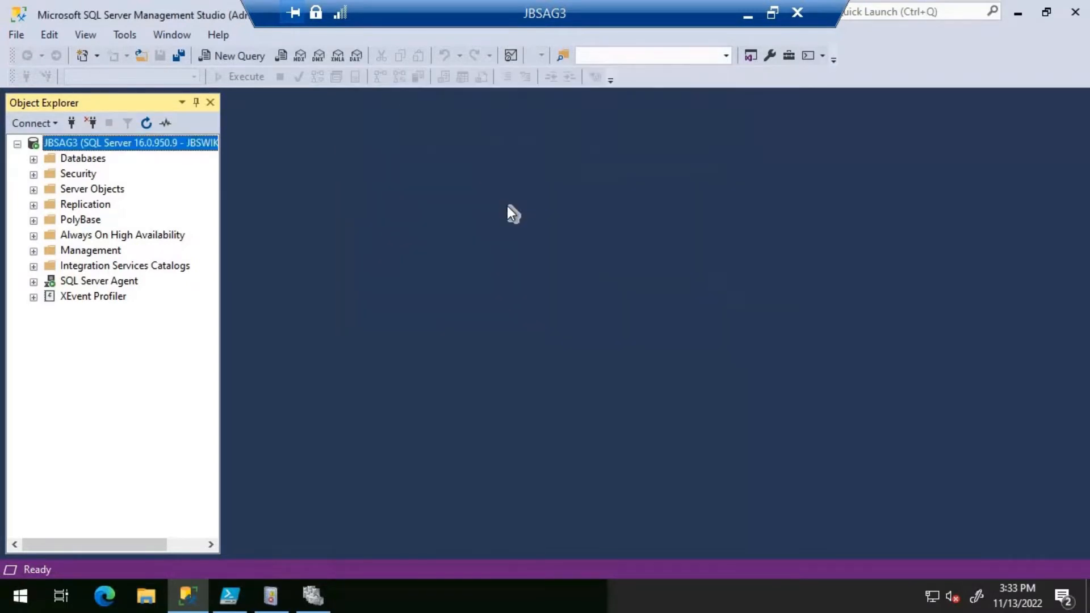
Step: Expand the JBAG availability group on JBSAG3 to examine its role, replicas, databases and listener
{"action": "left_click", "coordinate": [32, 235]}
{"action": "left_click", "coordinate": [50, 251]}
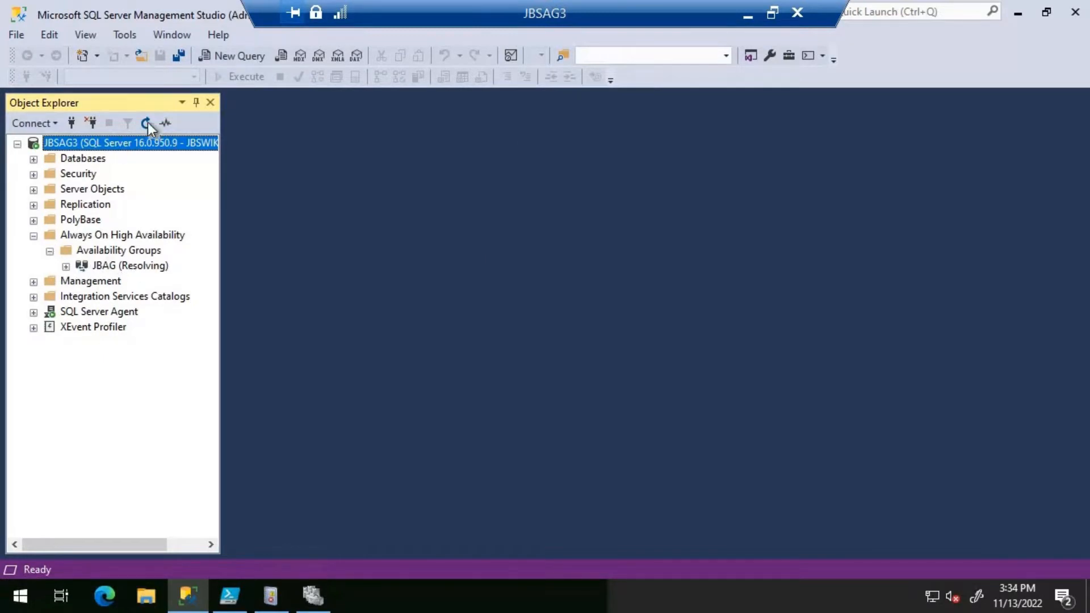
{"action": "left_click", "coordinate": [33, 236]}
{"action": "left_click", "coordinate": [32, 235]}
{"action": "left_click", "coordinate": [66, 266]}
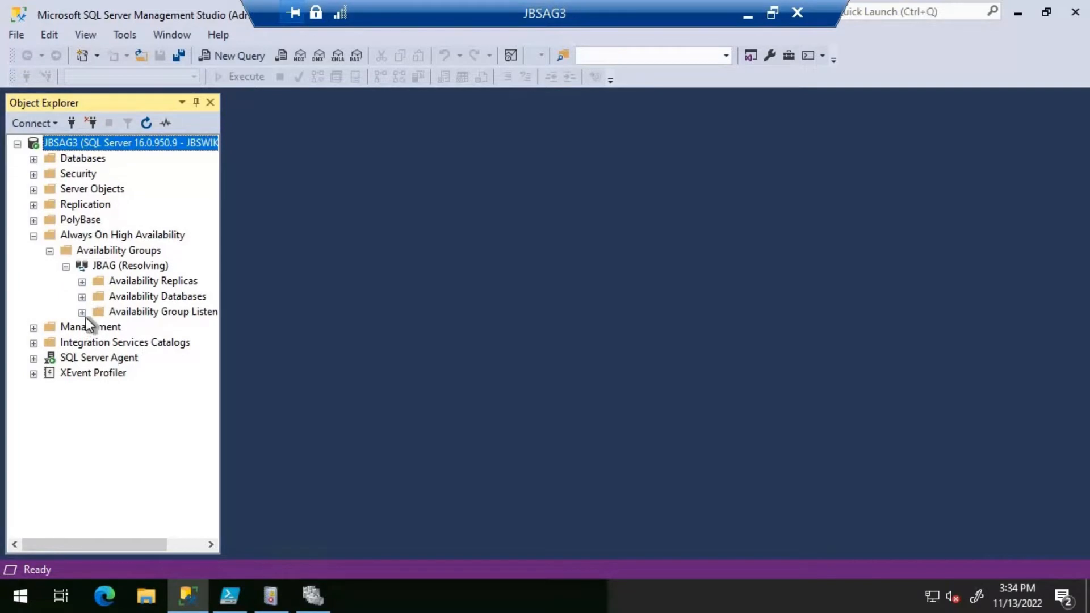
{"action": "left_click", "coordinate": [83, 278]}
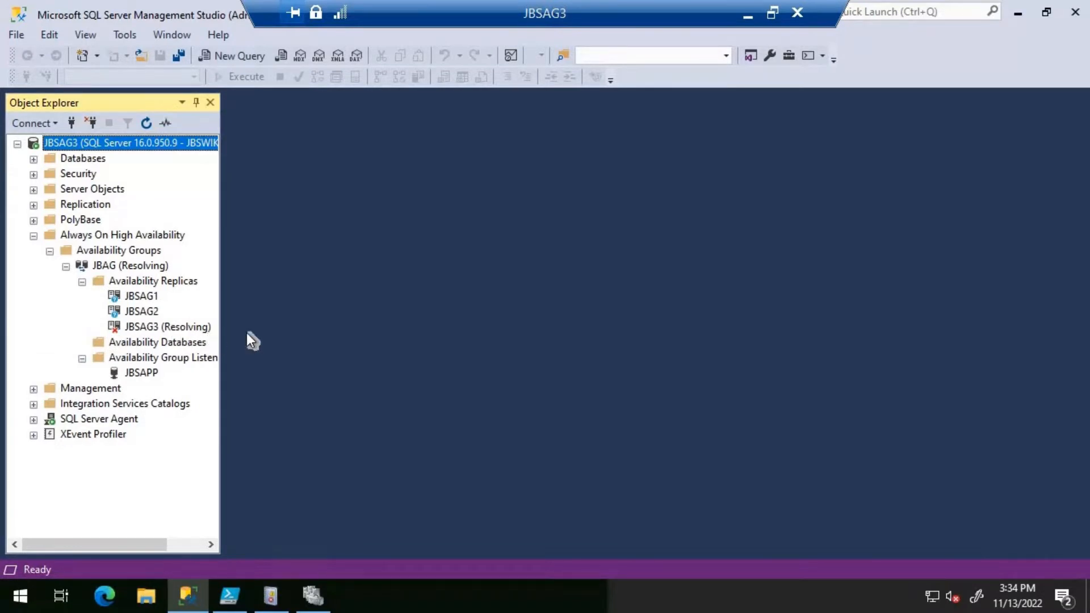
Step: Switch to Failover Cluster Manager and expand the JBSWikiClust.JBSWIKI.com cluster to examine its status and nodes
{"action": "left_click", "coordinate": [315, 596]}
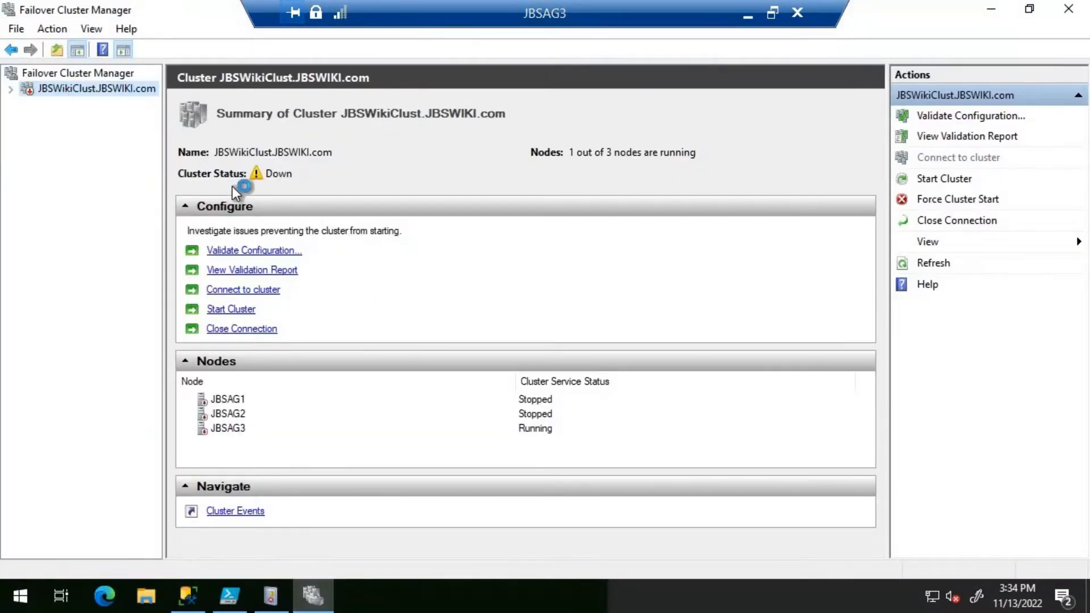
{"action": "left_click", "coordinate": [12, 91]}
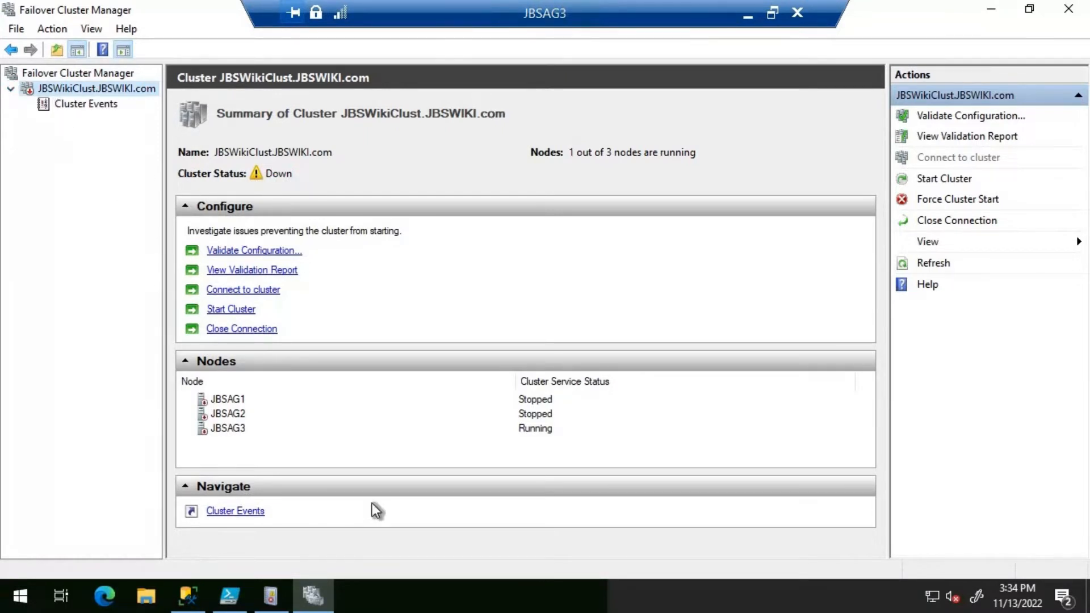
Step: Switch to Event Viewer, refresh the Application log and examine the MSSQLSERVER error events 41144 and 17188
{"action": "left_click", "coordinate": [273, 601]}
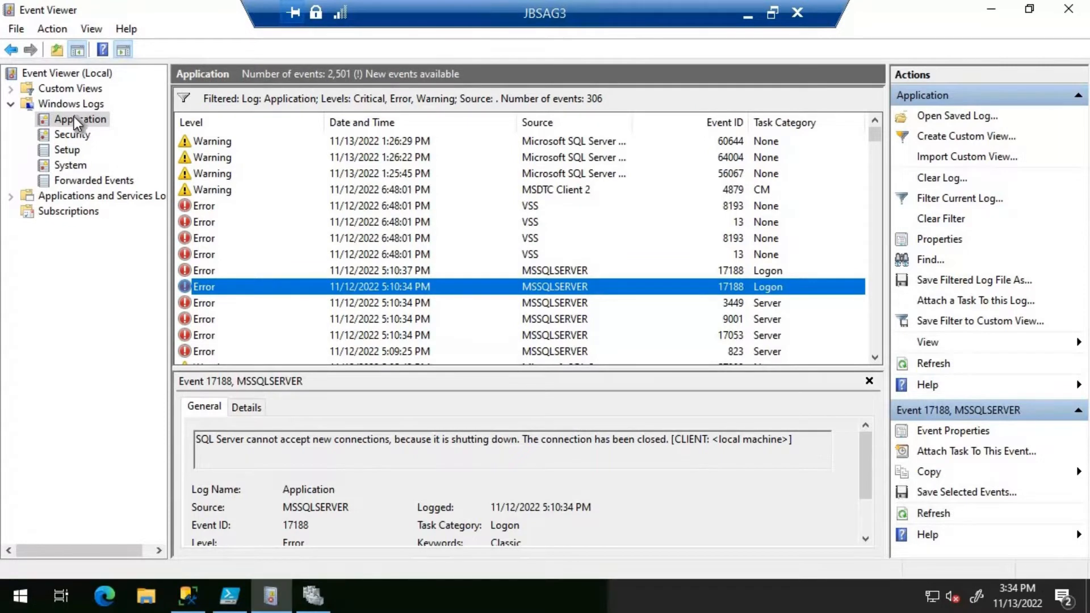
{"action": "left_click", "coordinate": [129, 58]}
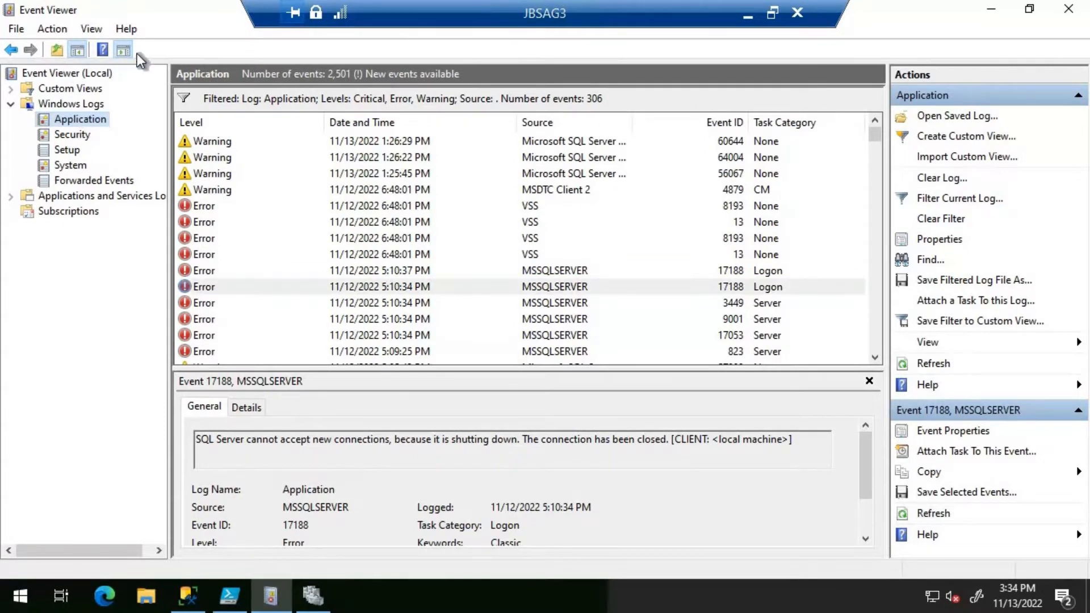
{"action": "right_click", "coordinate": [93, 116]}
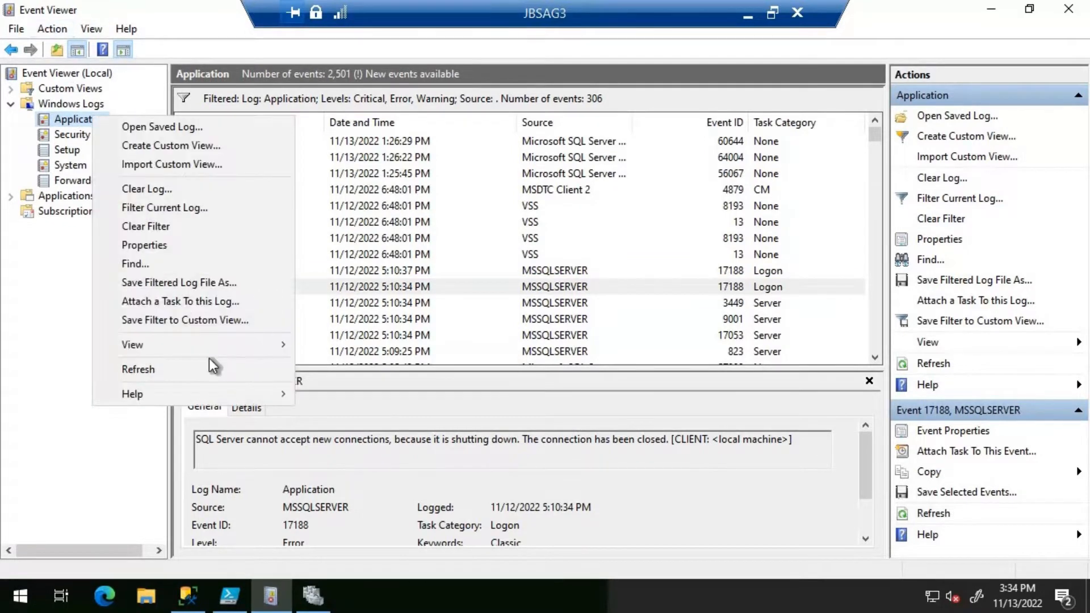
{"action": "left_click", "coordinate": [181, 369]}
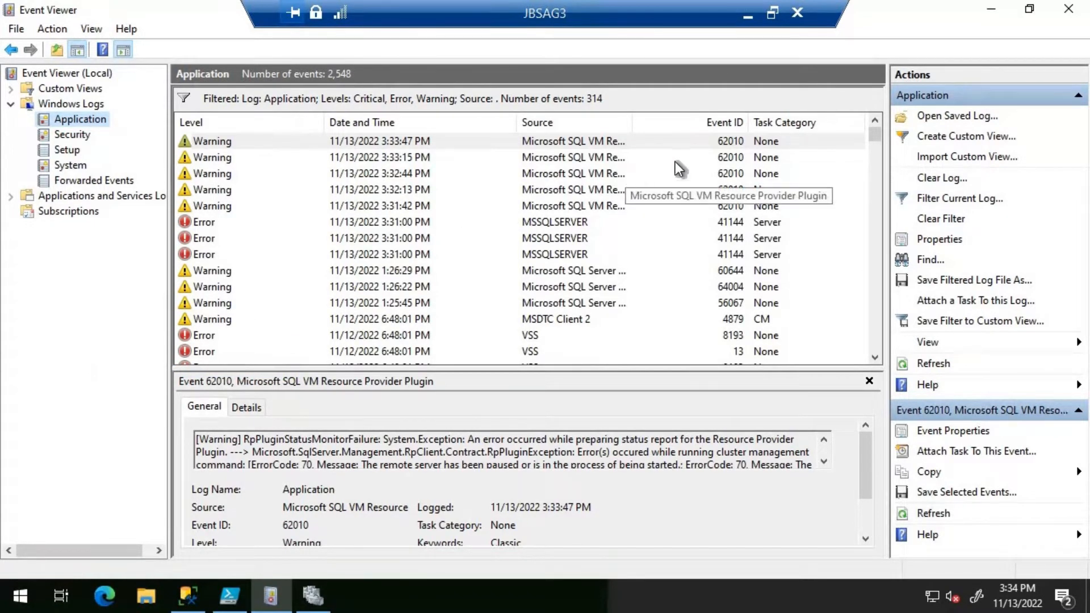
{"action": "left_click", "coordinate": [566, 226]}
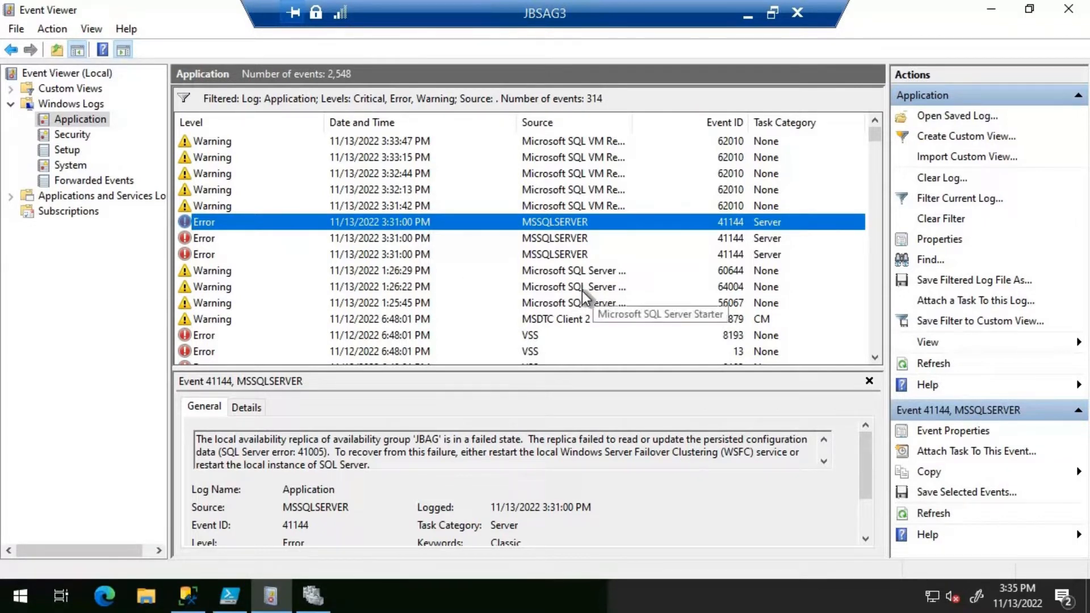
{"action": "scroll", "coordinate": [581, 290], "scroll_direction": "down", "scroll_amount": 2}
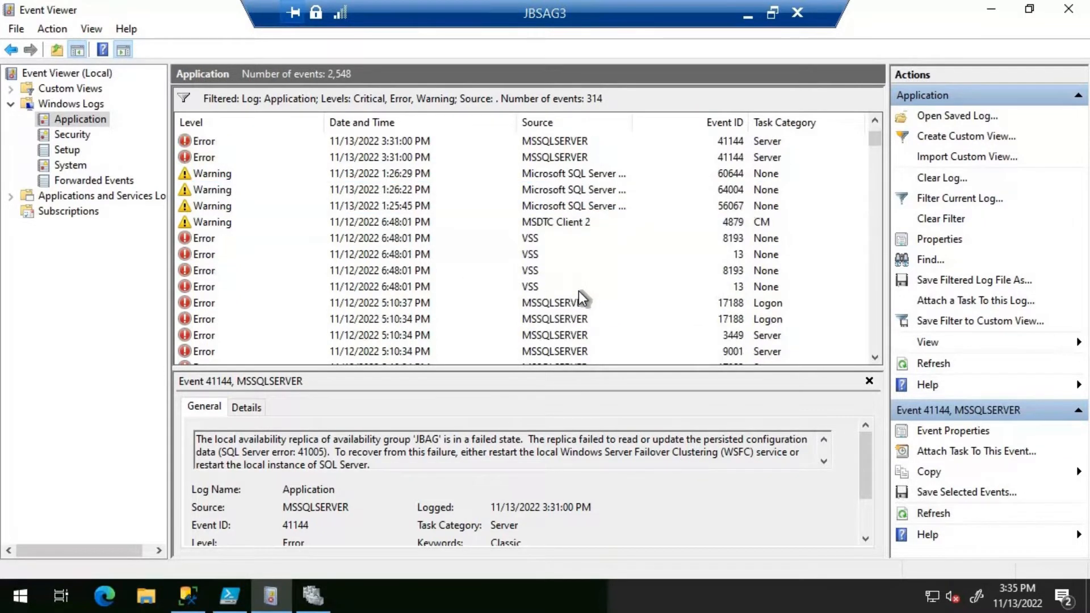
{"action": "left_click", "coordinate": [536, 302]}
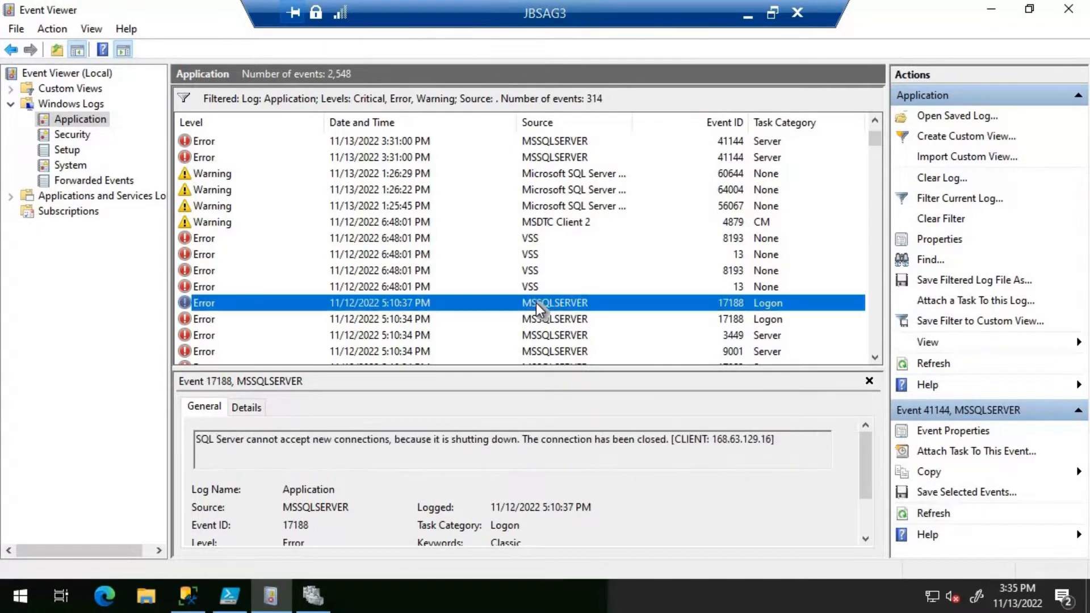
Step: Refresh the System log and widen its Source column to fit the full source names
{"action": "left_click", "coordinate": [66, 166]}
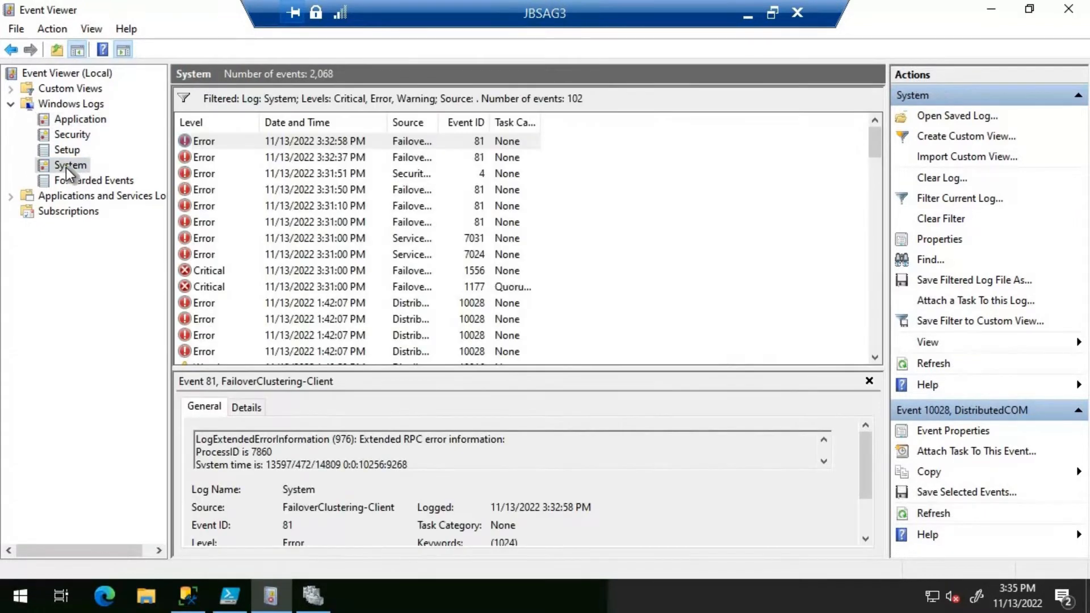
{"action": "right_click", "coordinate": [66, 166]}
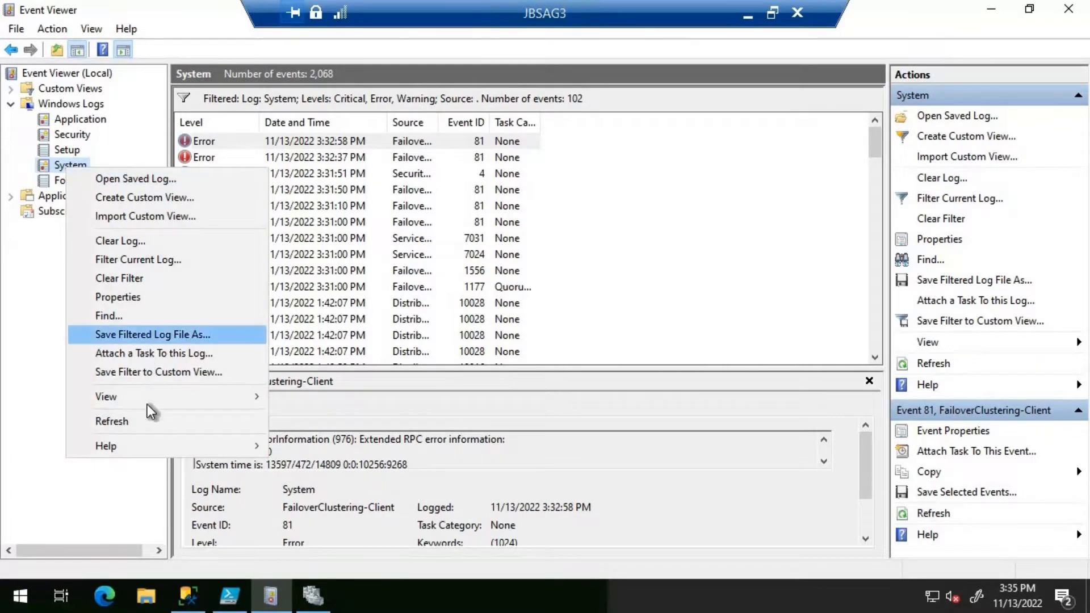
{"action": "left_click", "coordinate": [146, 421]}
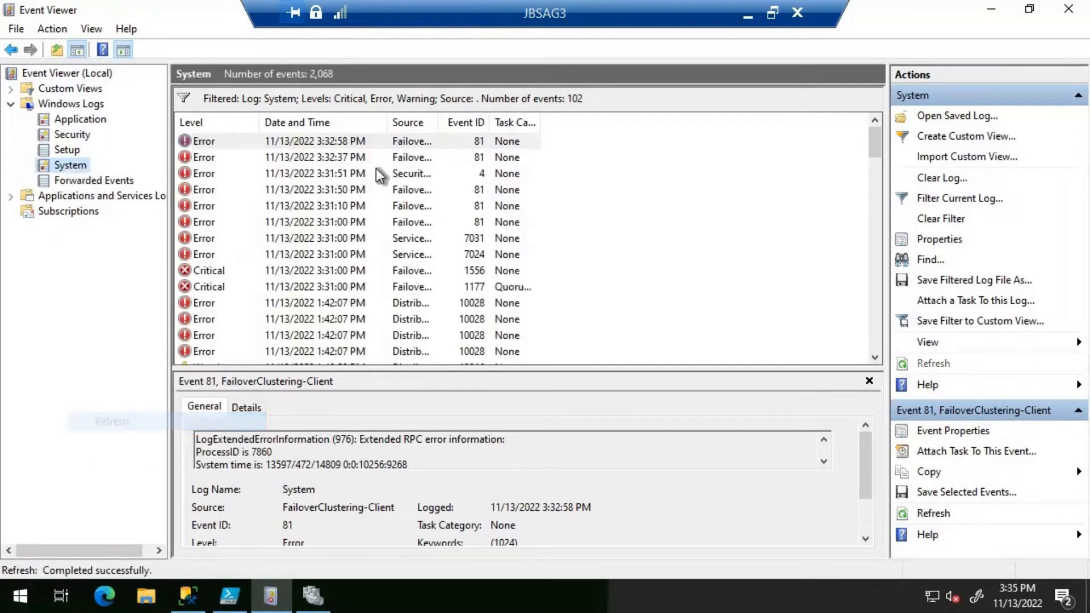
{"action": "double_click", "coordinate": [446, 129]}
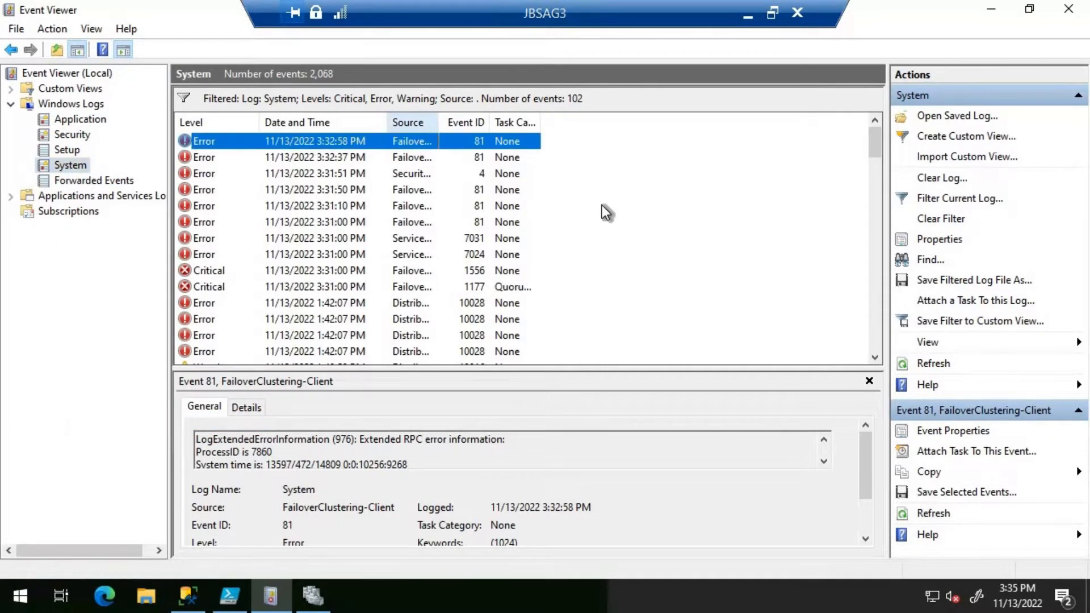
Step: Examine the System log's FailoverClustering-Client errors and critical FailoverClustering events 1177 and 1556, enlarging the event details pane
{"action": "left_click", "coordinate": [423, 157]}
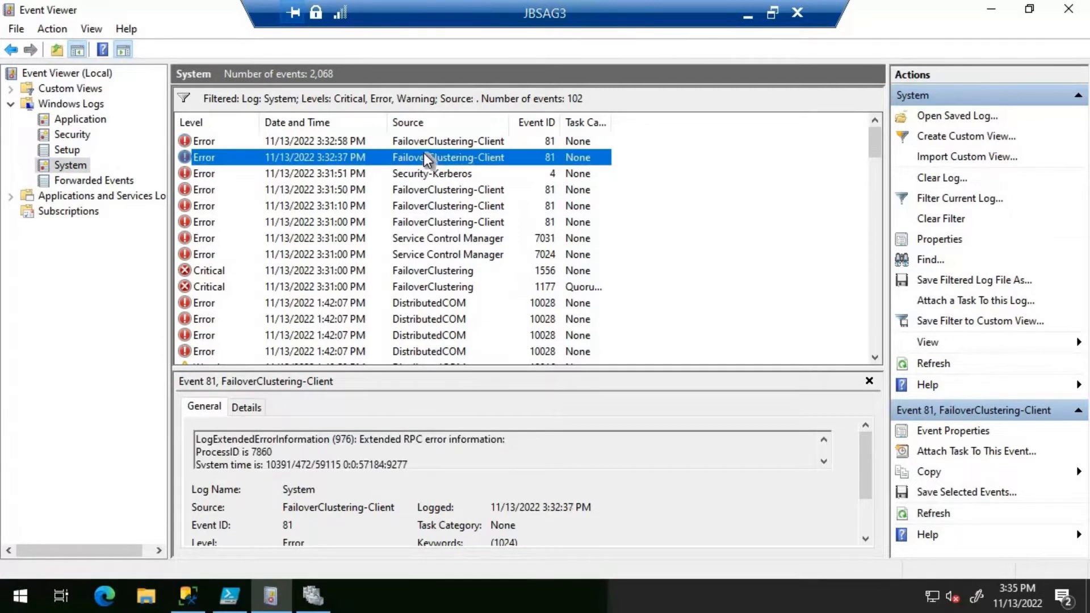
{"action": "left_click", "coordinate": [464, 189]}
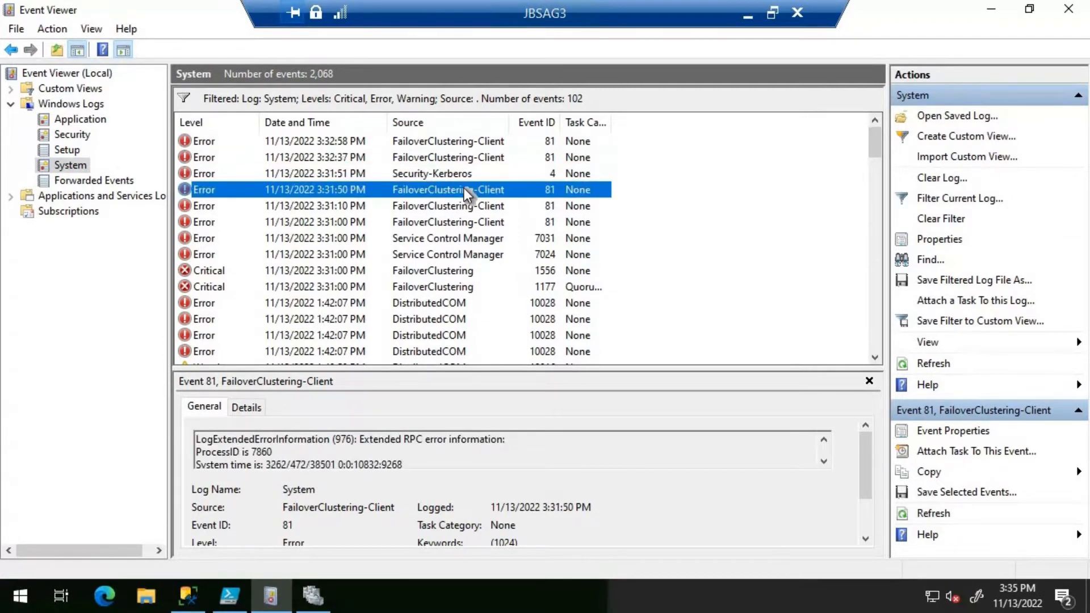
{"action": "left_click", "coordinate": [437, 289]}
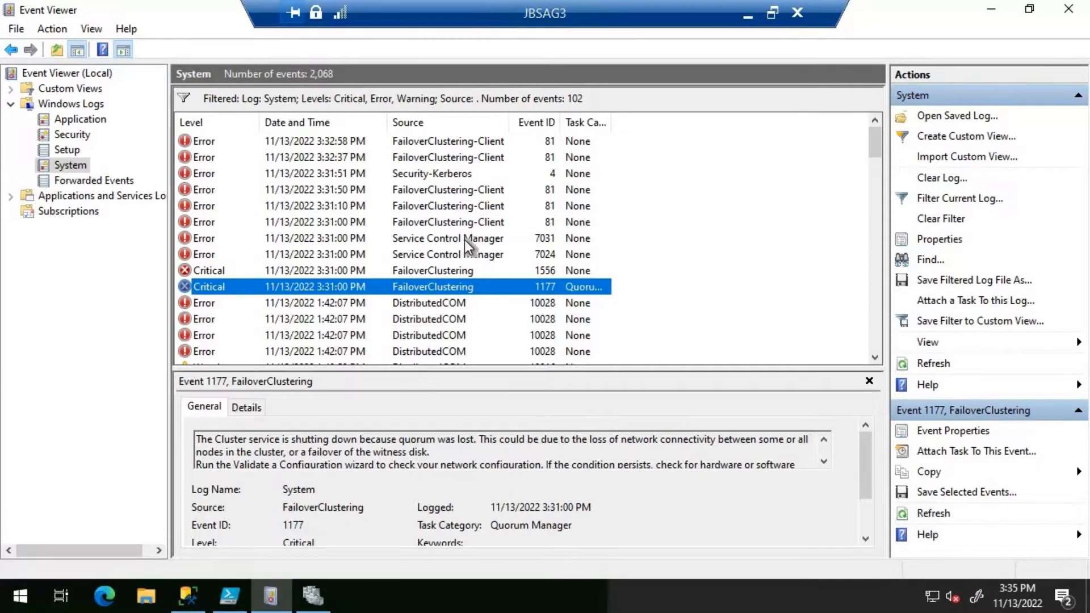
{"action": "scroll", "coordinate": [464, 240], "scroll_direction": "down", "scroll_amount": 2}
{"action": "left_click_drag", "start_coordinate": [407, 370], "coordinate": [425, 273]}
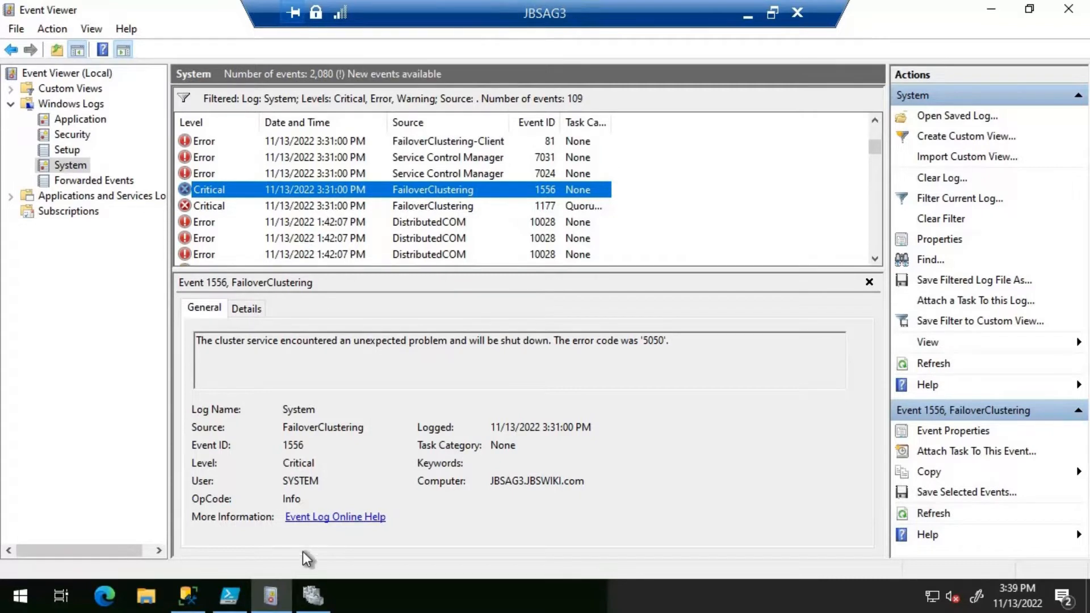
Step: Return to Failover Cluster Manager and view the start options available for the JBSWikiClust.JBSWIKI.com cluster
{"action": "key", "text": "alt+Tab"}
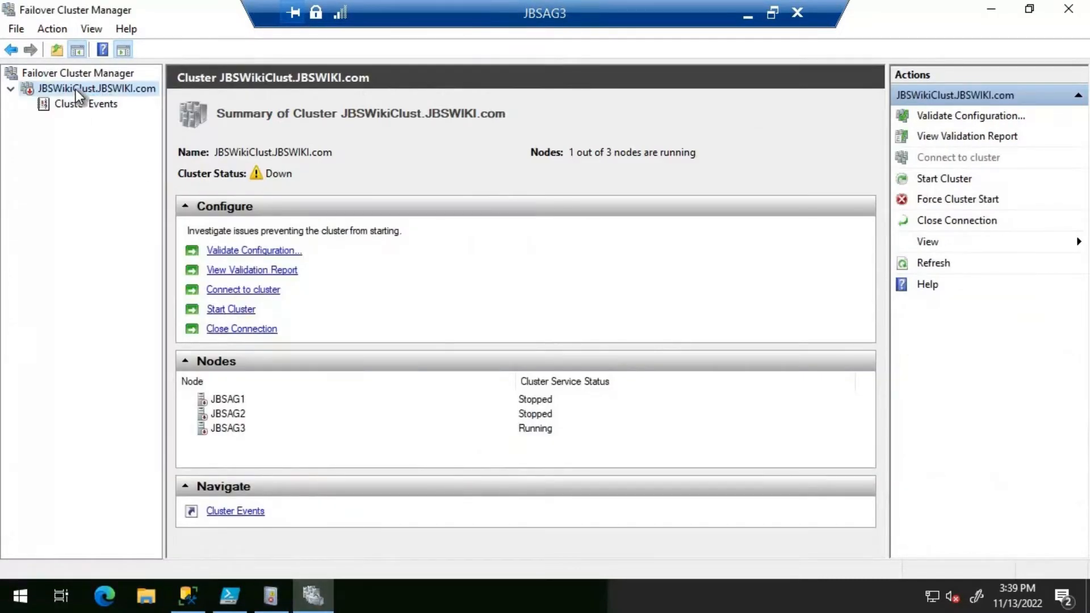
{"action": "right_click", "coordinate": [76, 90]}
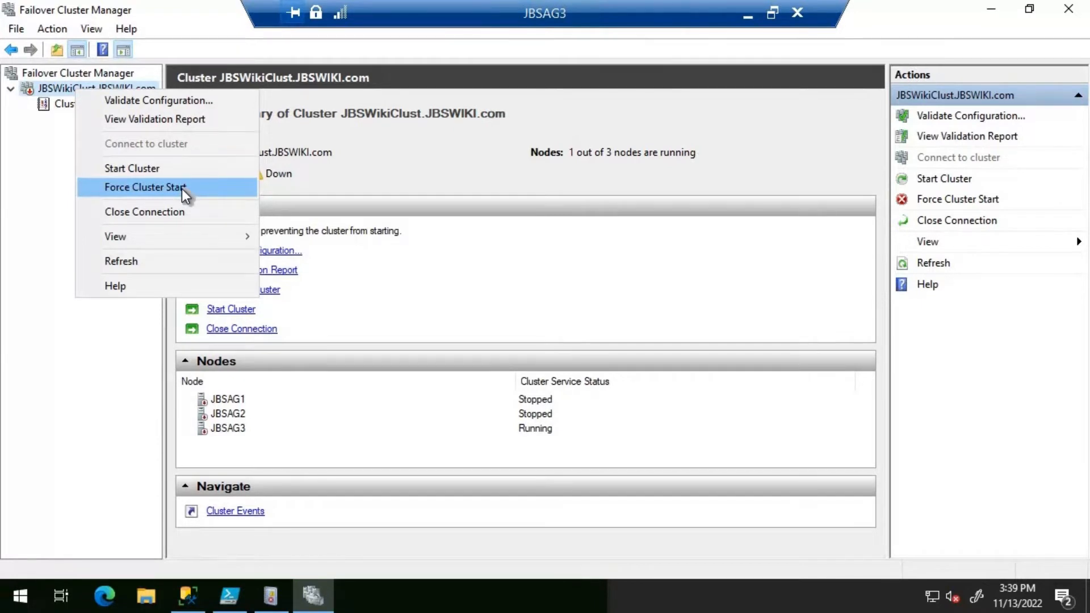
Step: Open a Command Prompt, write the command "net start clussvc /fq" without executing it, and minimize the window
{"action": "right_click", "coordinate": [21, 591]}
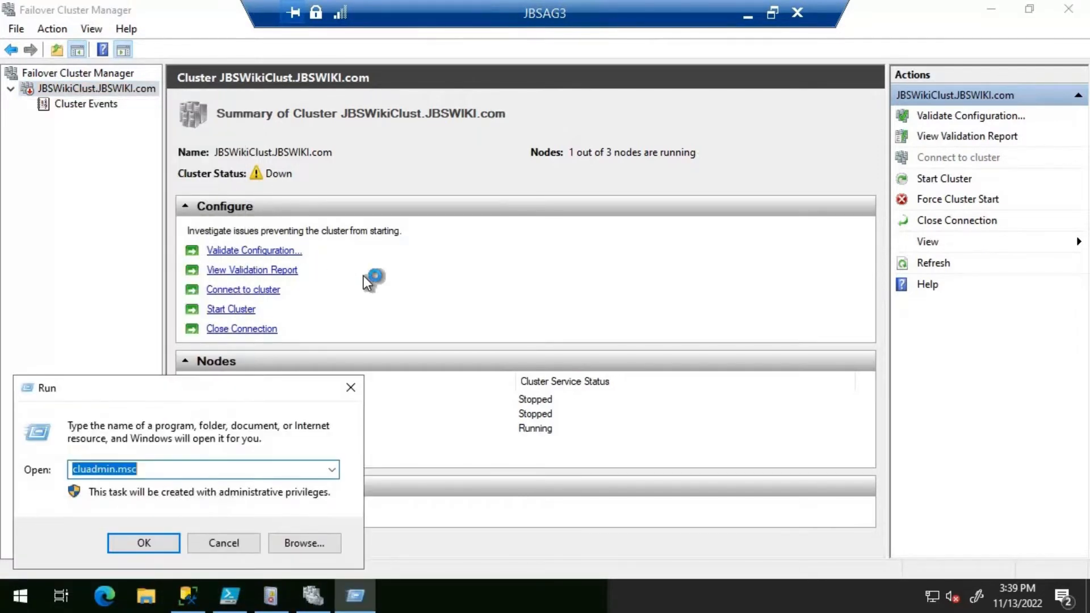
{"action": "type", "text": "cmd"}
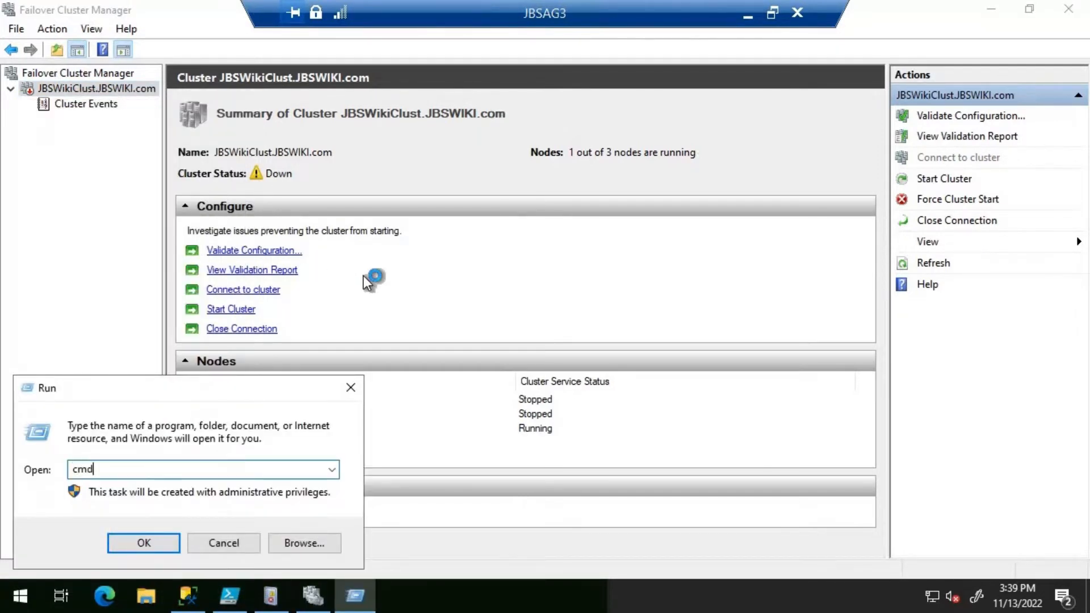
{"action": "key", "text": "Return"}
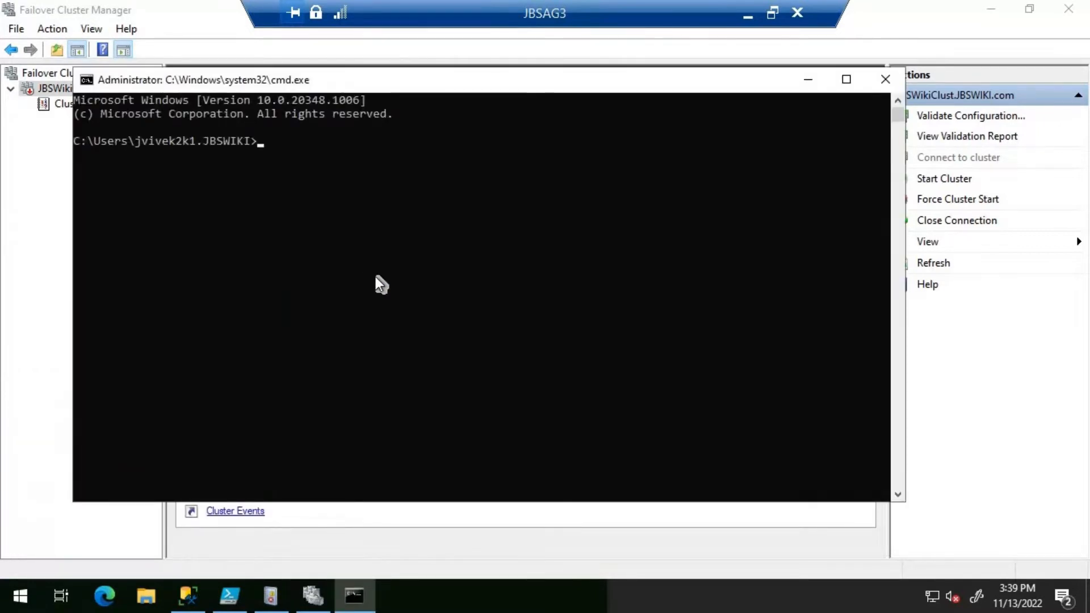
{"action": "type", "text": "net st"}
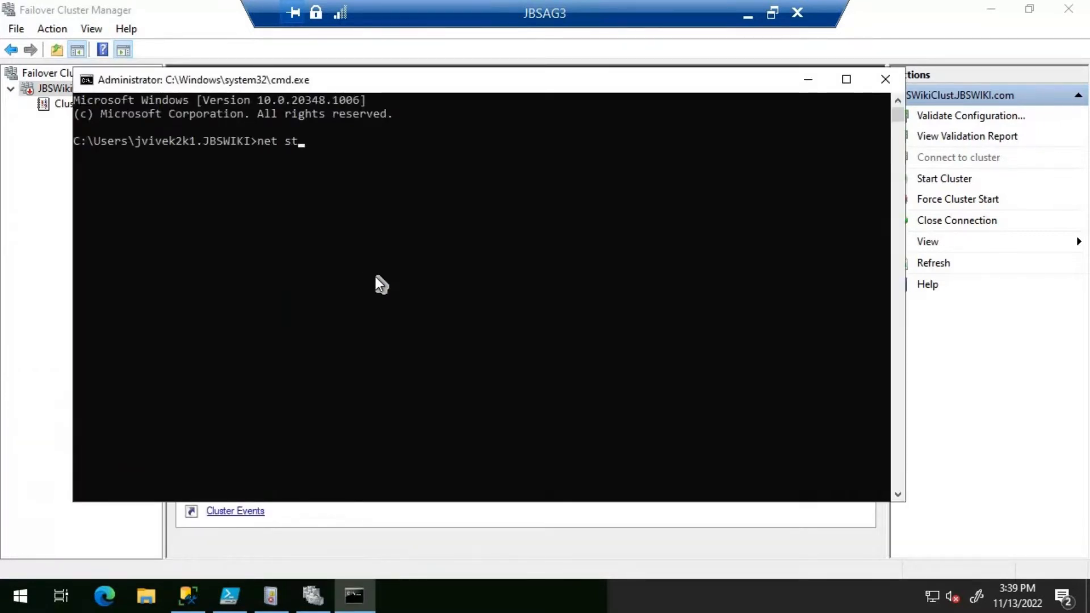
{"action": "type", "text": "art clussvc"}
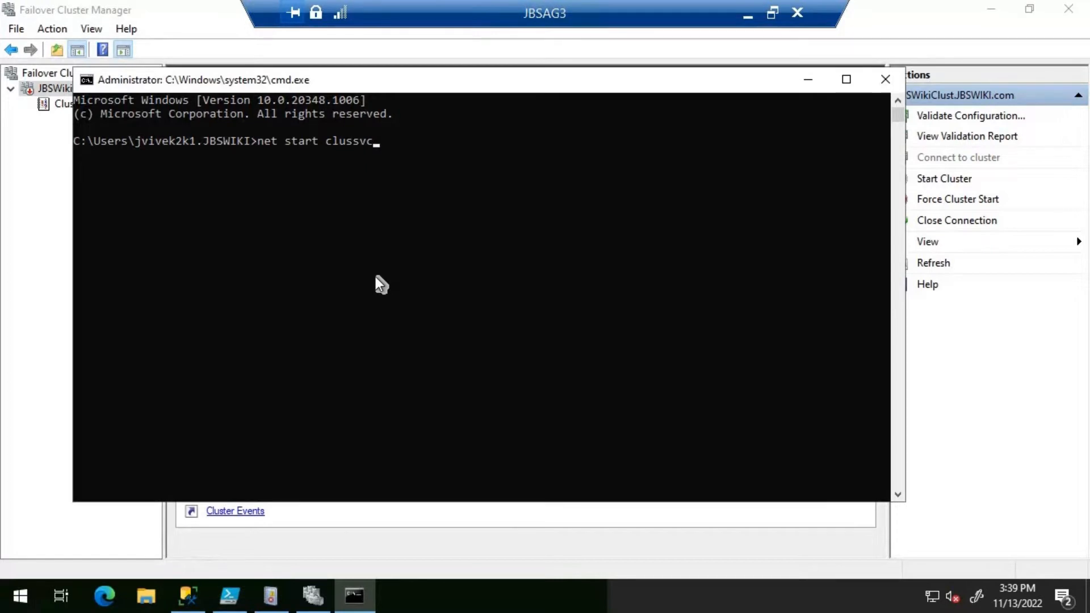
{"action": "type", "text": " /fq"}
{"action": "left_click", "coordinate": [806, 80]}
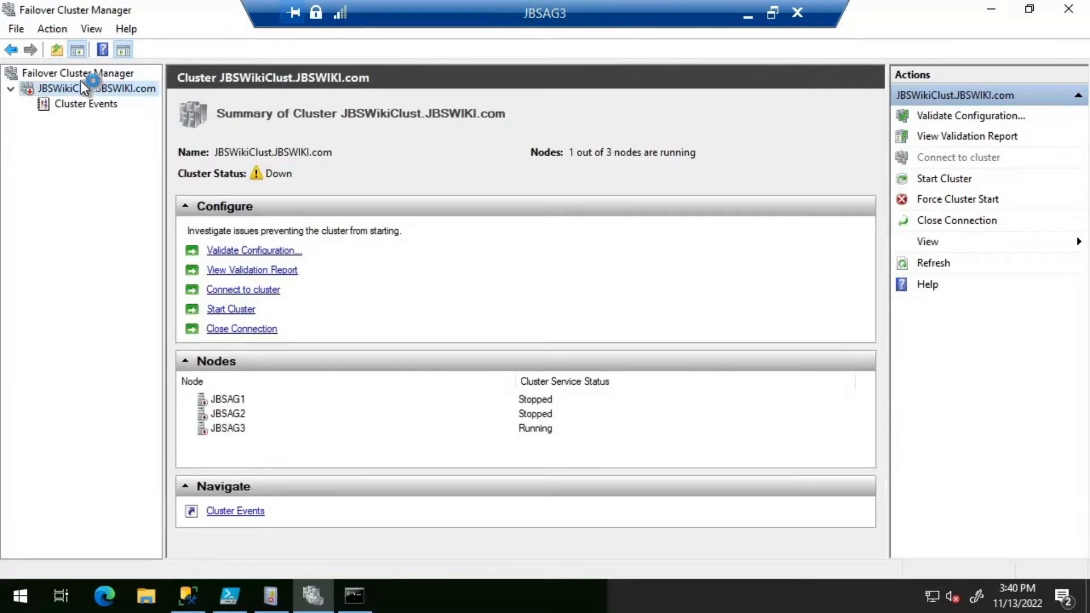
Step: Force start the JBSWikiClust.JBSWIKI.com cluster and confirm the action
{"action": "right_click", "coordinate": [72, 89]}
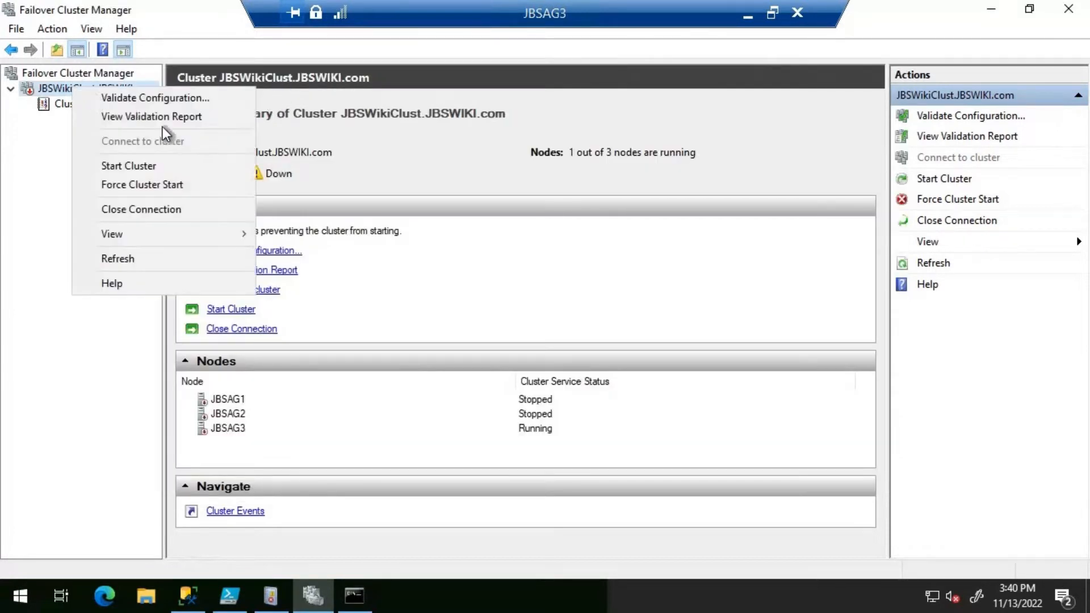
{"action": "left_click", "coordinate": [179, 185]}
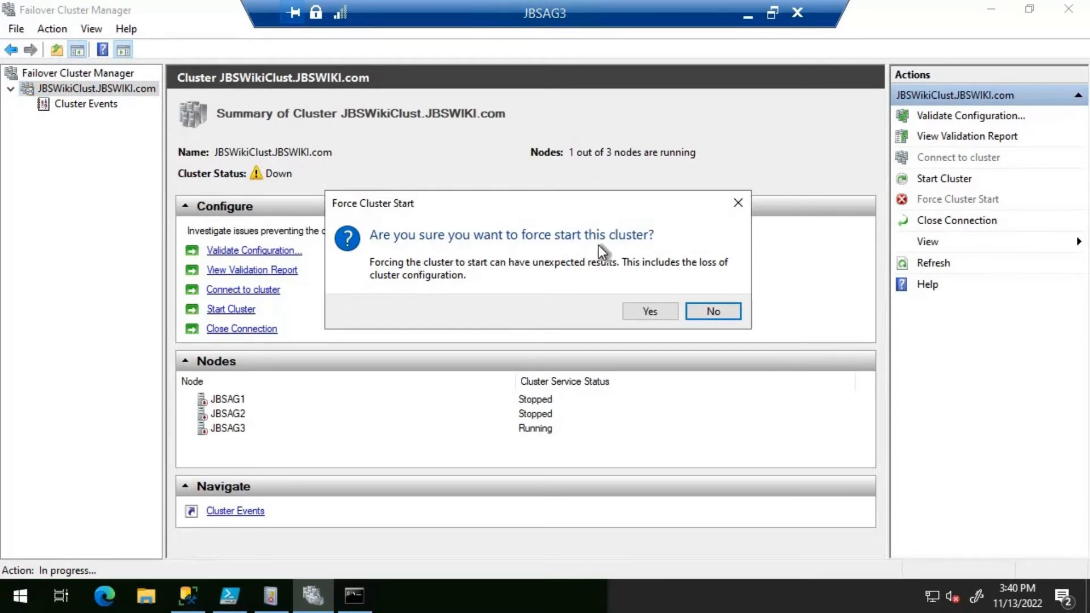
{"action": "left_click", "coordinate": [642, 311]}
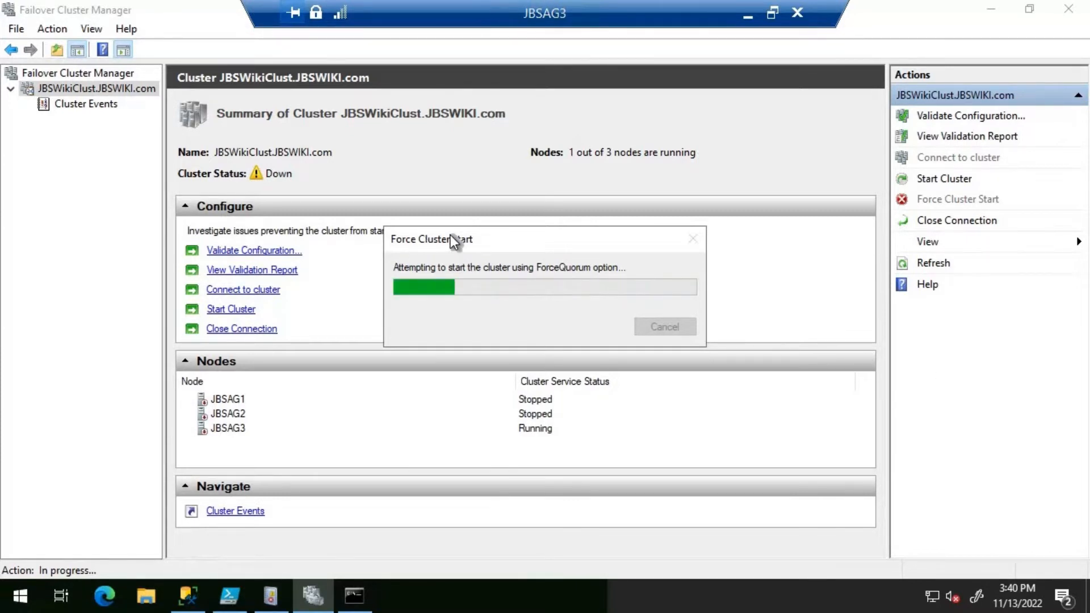
Step: Refresh the Failover Cluster Manager overview and the JBSWikiClust.JBSWIKI.com cluster to check the cluster's status
{"action": "left_click", "coordinate": [74, 73]}
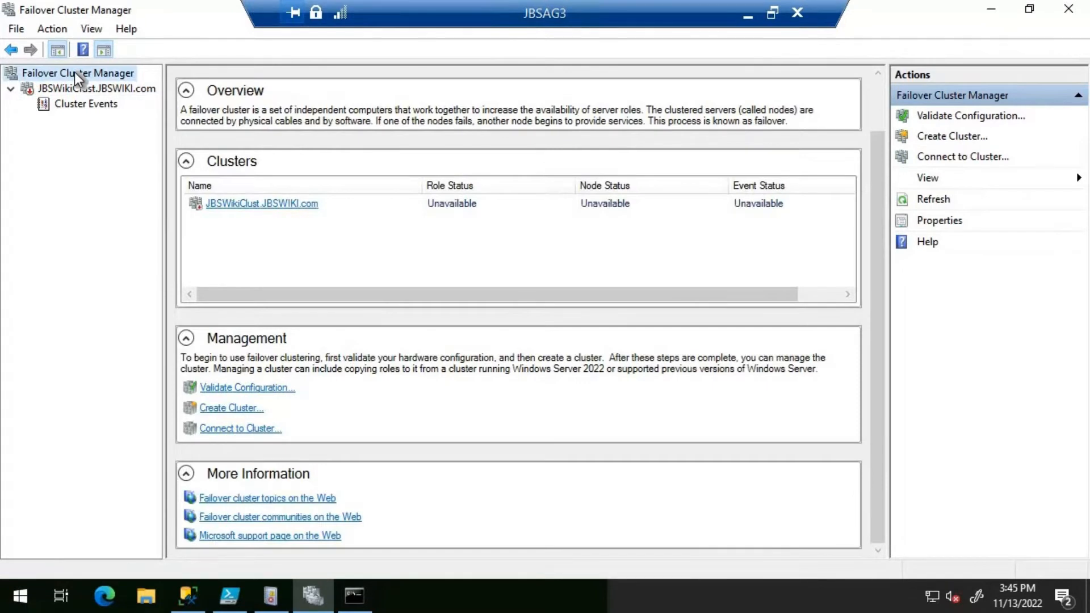
{"action": "right_click", "coordinate": [74, 72]}
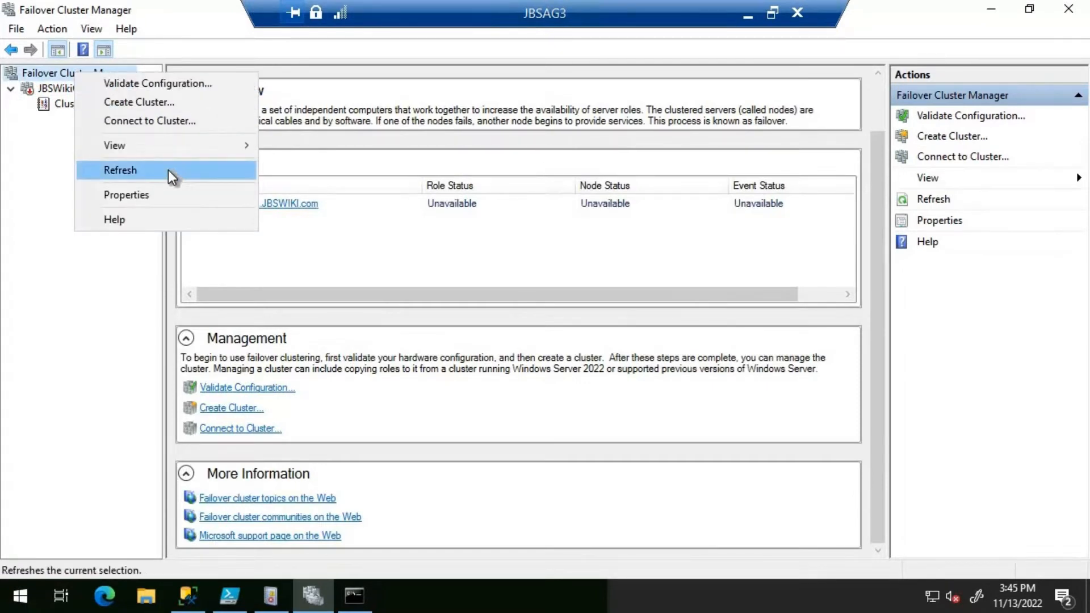
{"action": "left_click", "coordinate": [169, 172]}
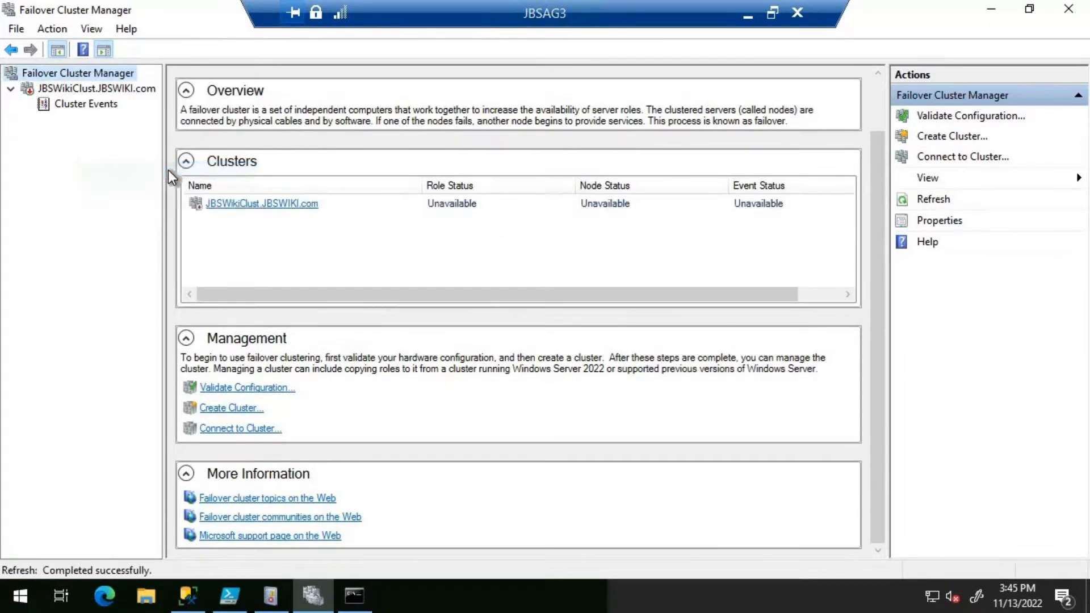
{"action": "right_click", "coordinate": [108, 88]}
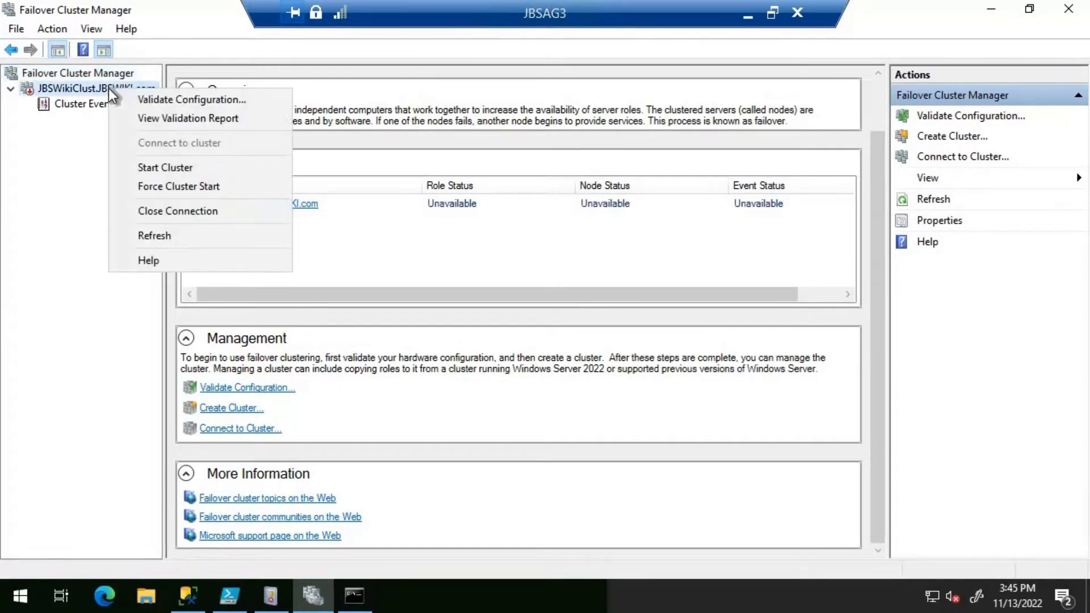
{"action": "left_click", "coordinate": [159, 235]}
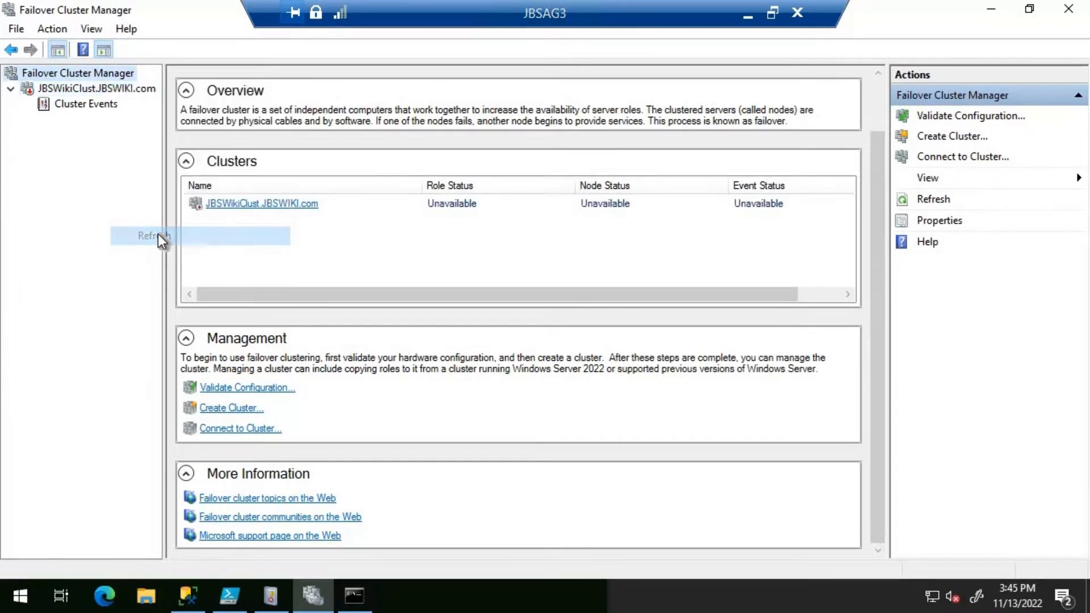
{"action": "right_click", "coordinate": [101, 76]}
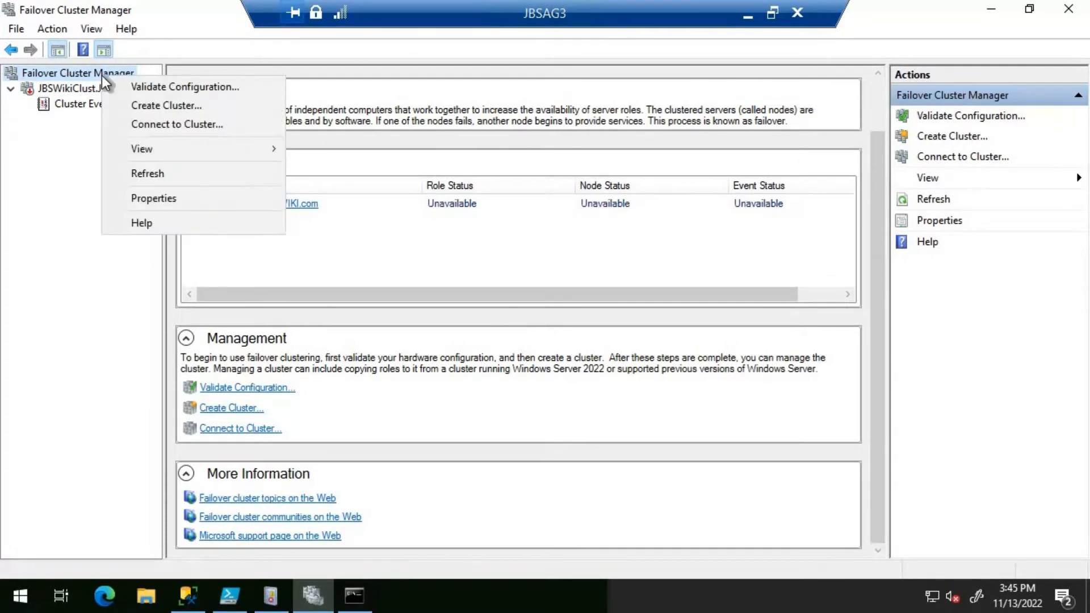
{"action": "left_click", "coordinate": [155, 175]}
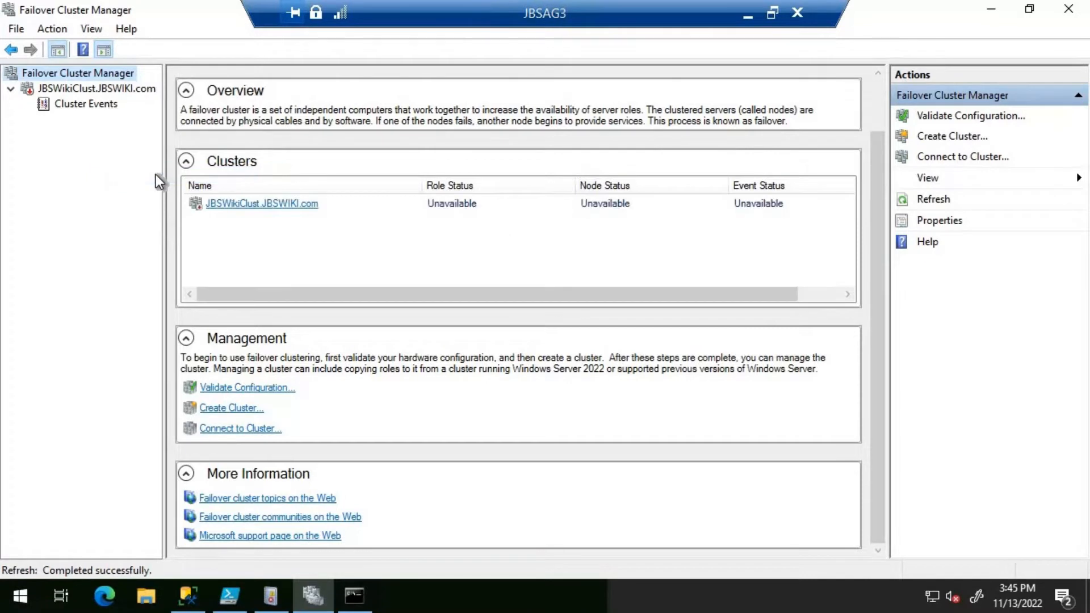
Step: Refresh the JBSWikiClust.JBSWIKI.com cluster, then switch to SQL Server Management Studio and refresh JBSAG3 to check the state of its availability group
{"action": "right_click", "coordinate": [97, 90]}
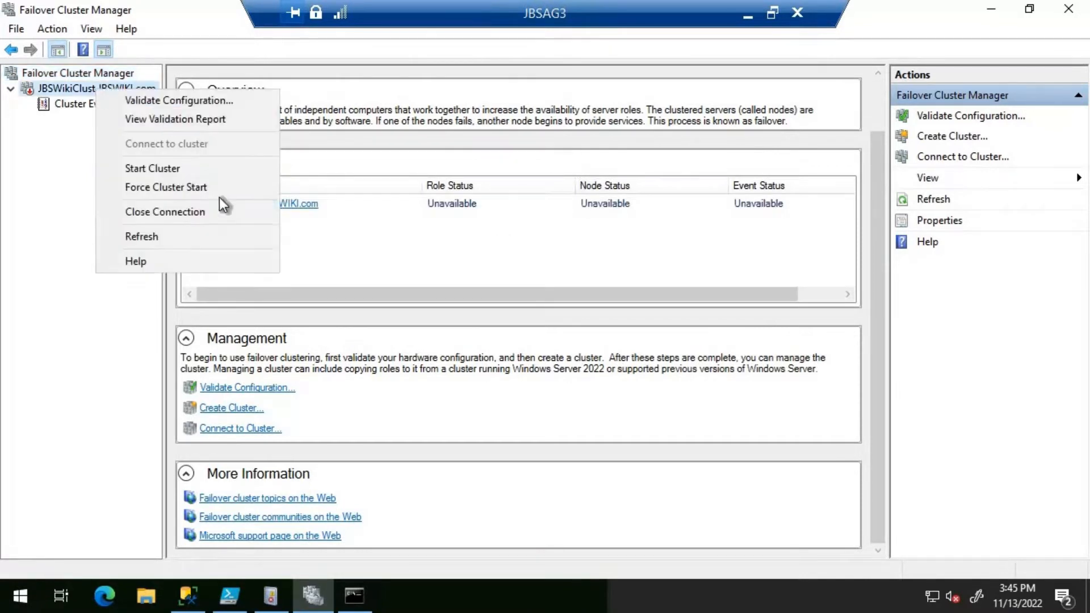
{"action": "left_click", "coordinate": [168, 235]}
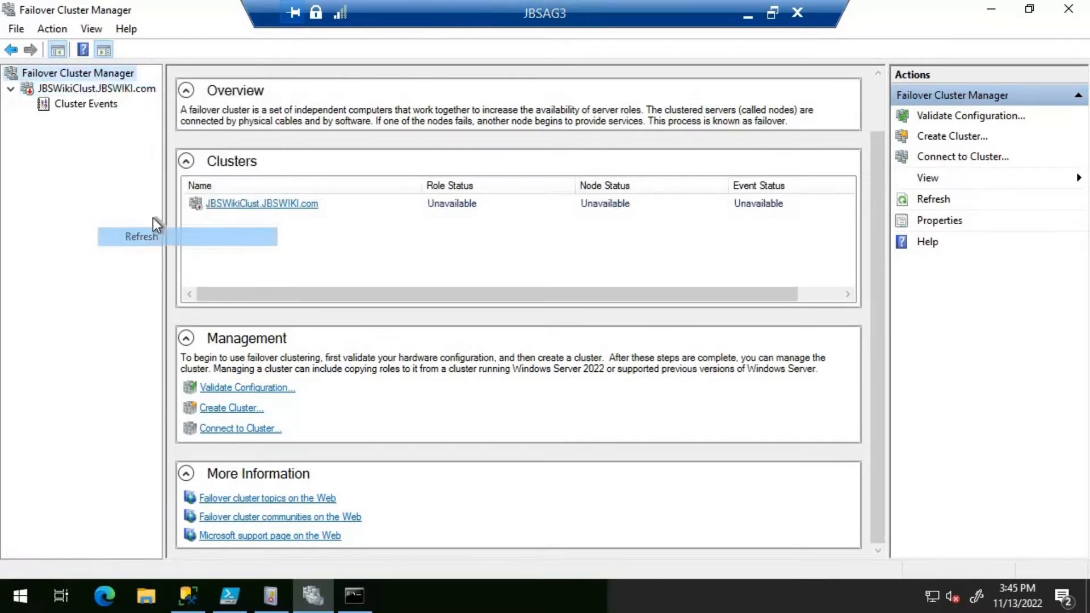
{"action": "left_click", "coordinate": [188, 595]}
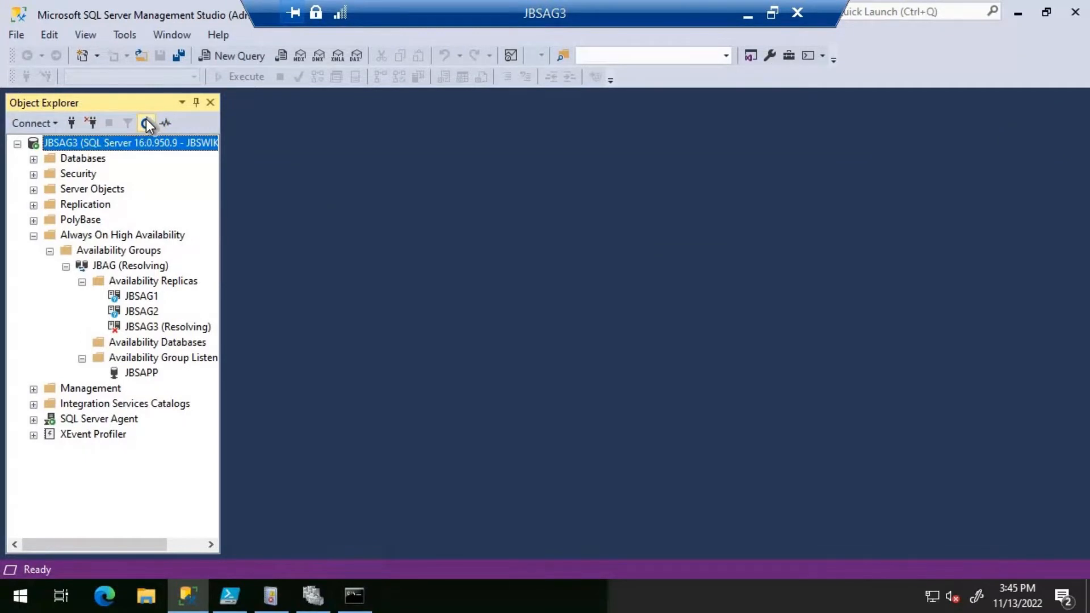
{"action": "left_click", "coordinate": [147, 123]}
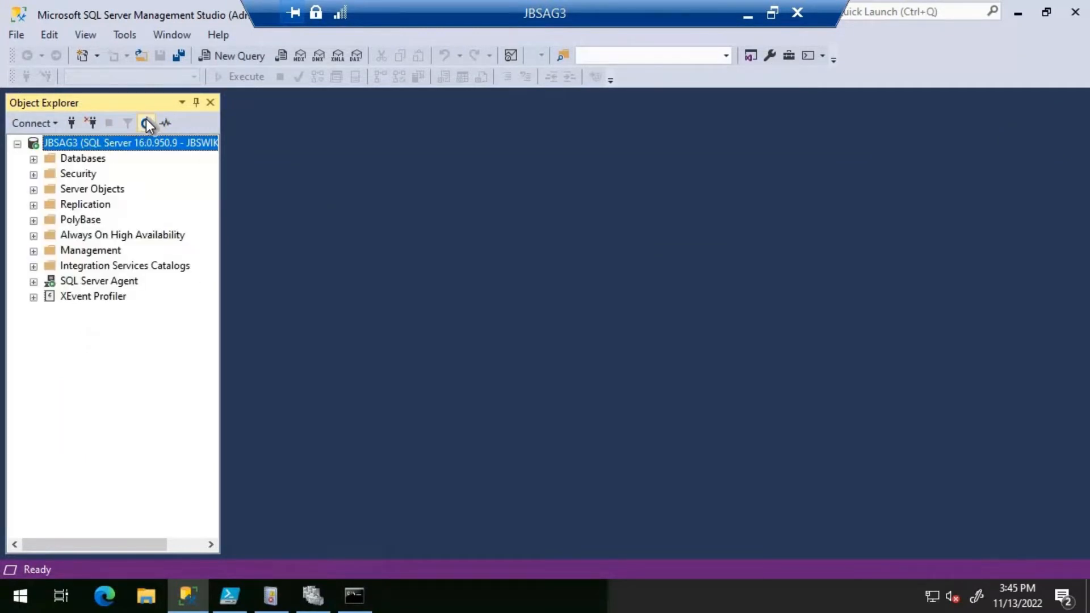
{"action": "left_click", "coordinate": [34, 235]}
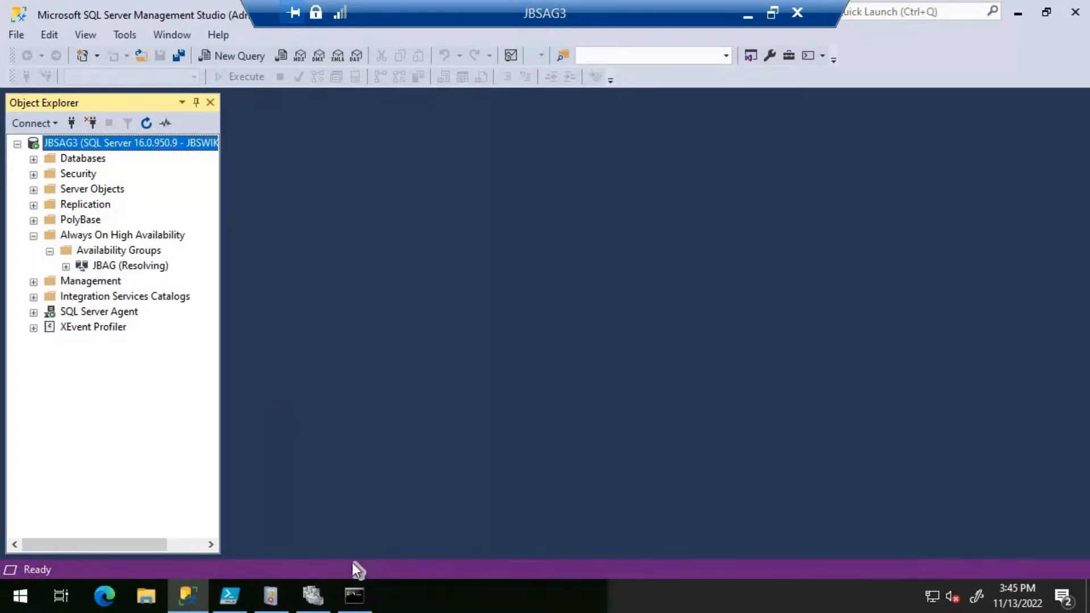
Step: Refresh Failover Cluster Manager again, then force start the cluster service from Command Prompt with "net start clussvc /fq"
{"action": "left_click", "coordinate": [312, 597]}
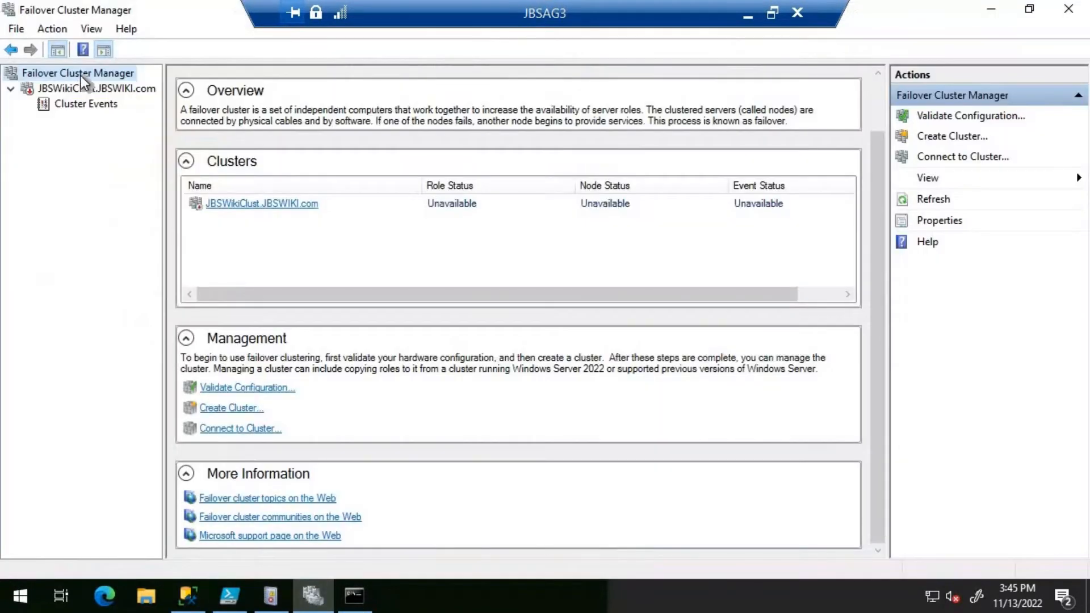
{"action": "right_click", "coordinate": [81, 76]}
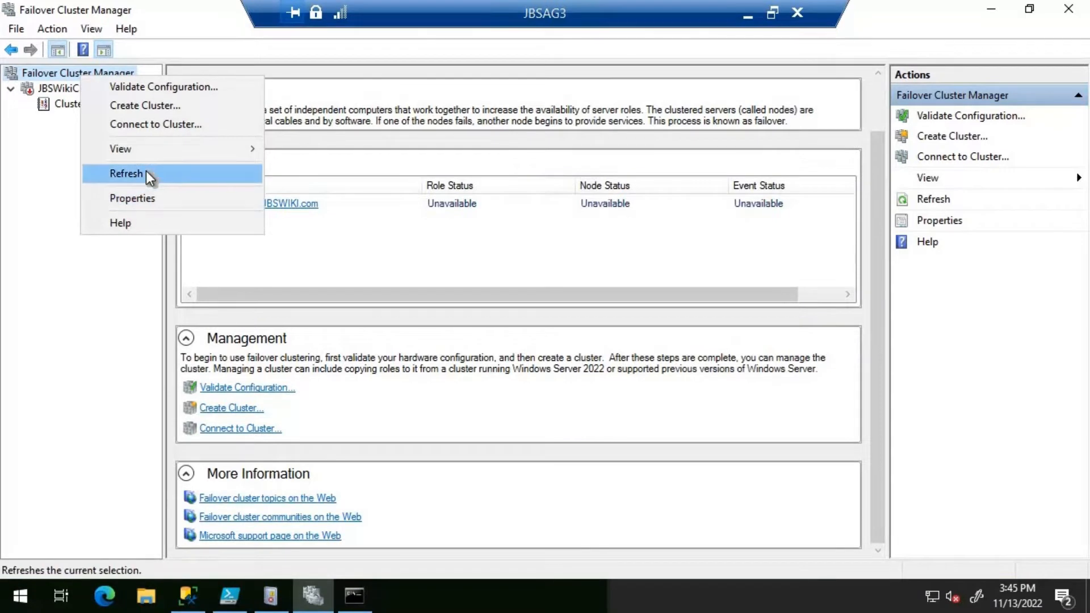
{"action": "left_click", "coordinate": [145, 172]}
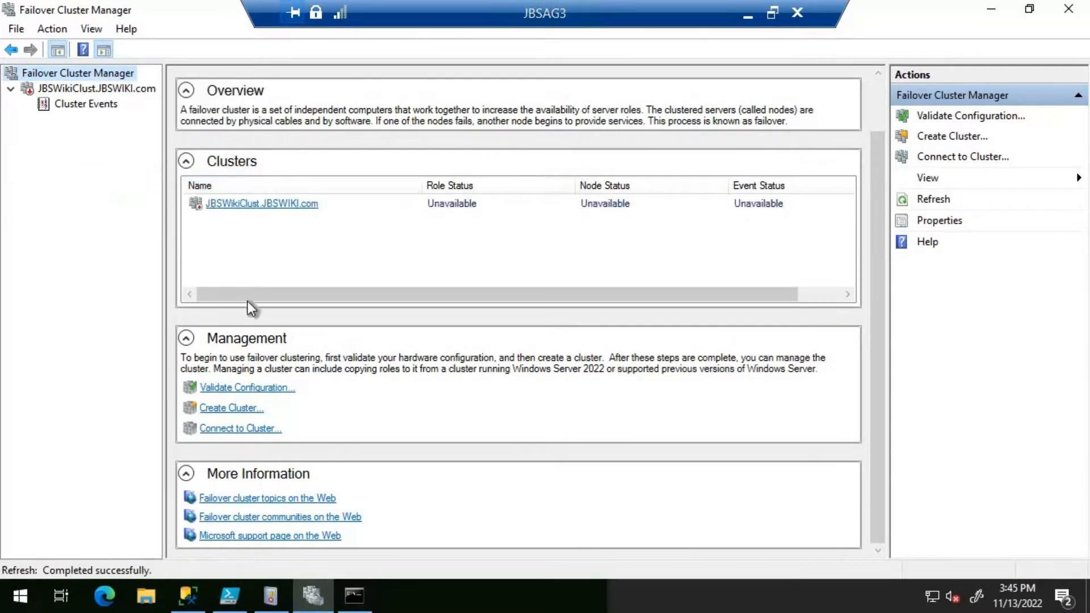
{"action": "left_click", "coordinate": [363, 593]}
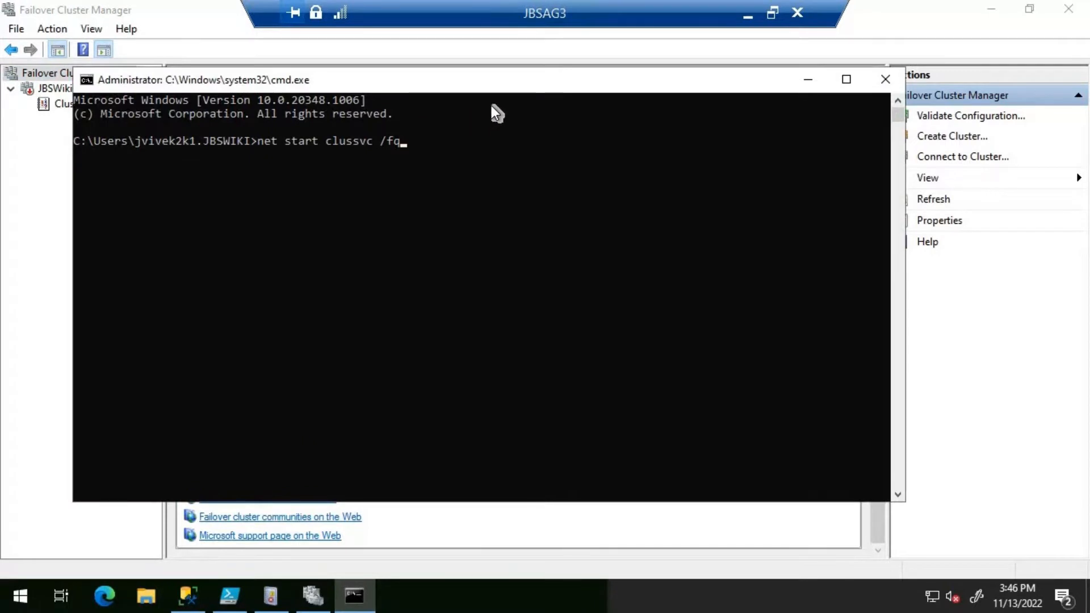
{"action": "key", "text": "Return"}
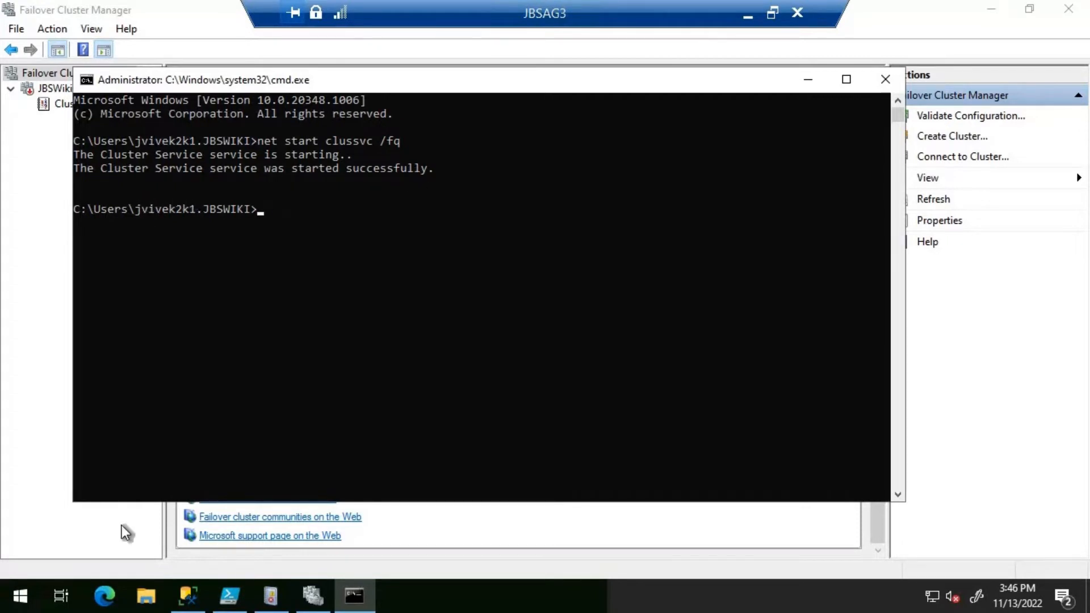
Step: Open services.msc, find Cluster Service to check its status, and minimize the Services window
{"action": "right_click", "coordinate": [20, 605]}
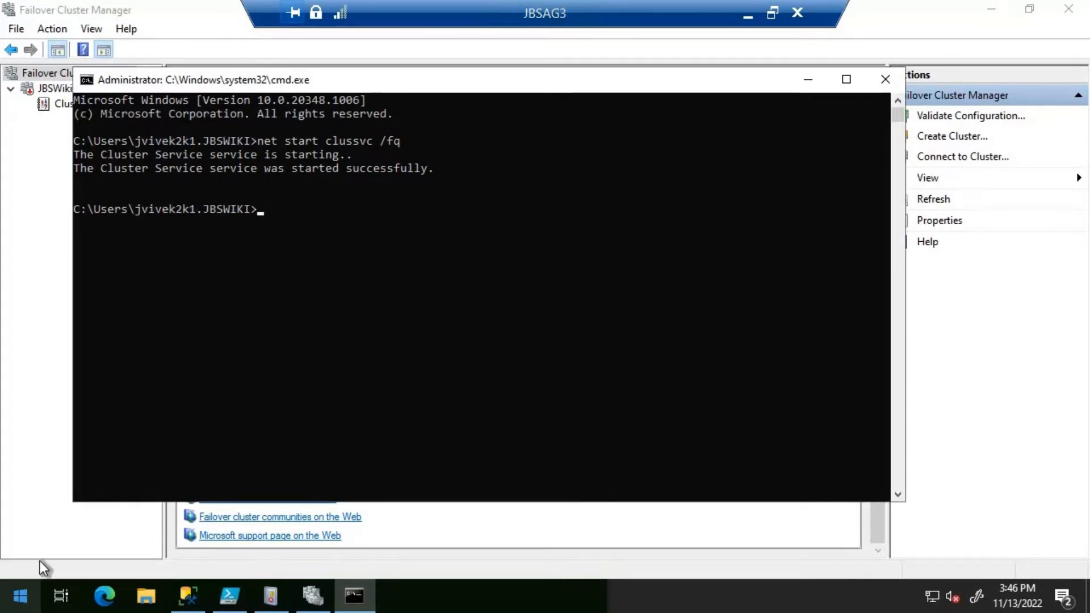
{"action": "left_click", "coordinate": [83, 524]}
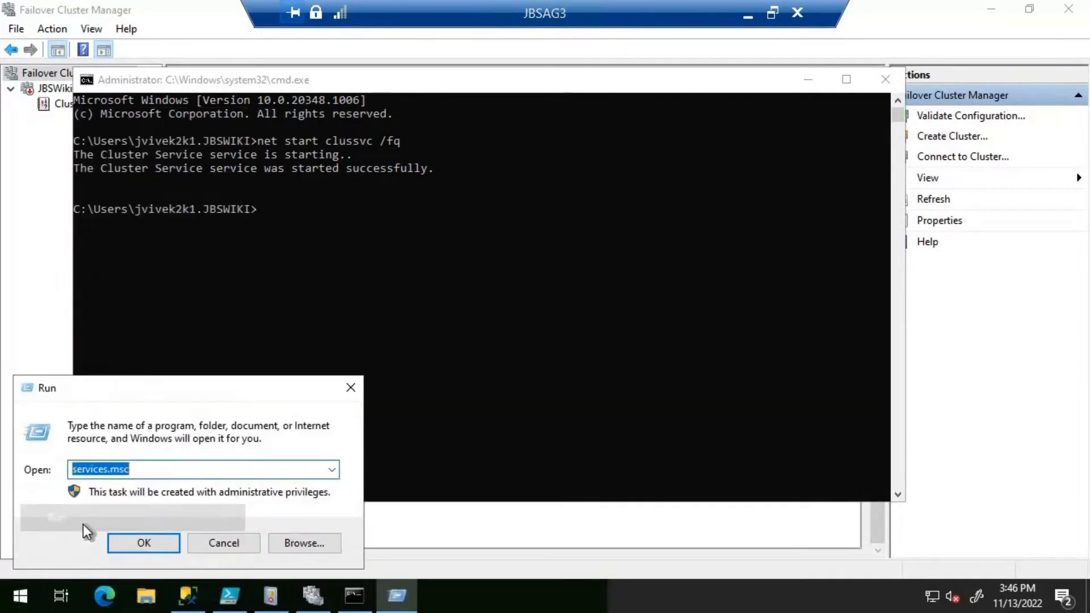
{"action": "key", "text": "Return"}
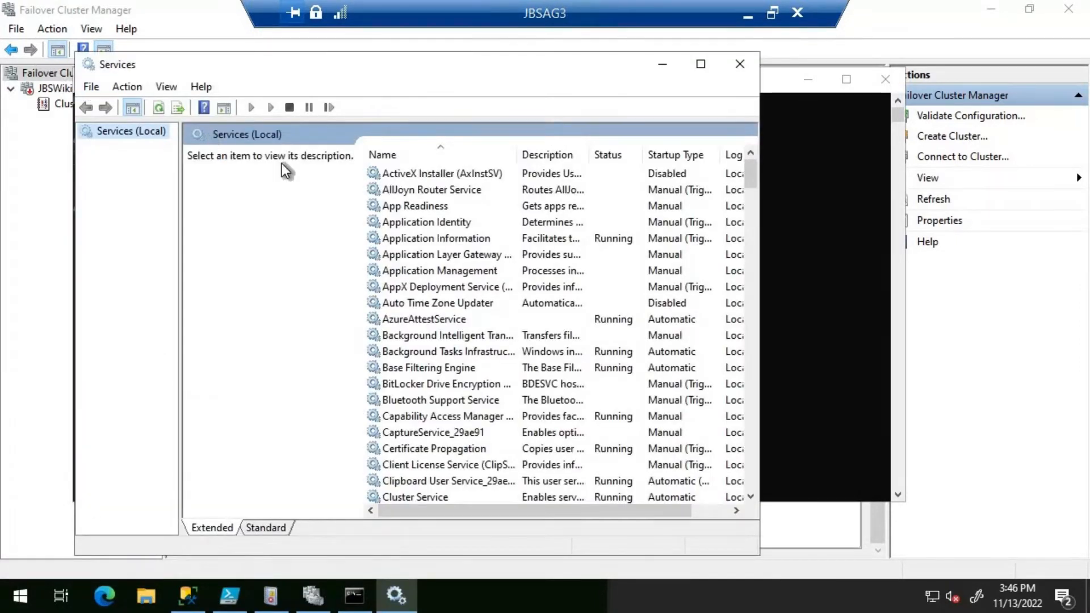
{"action": "left_click", "coordinate": [420, 268]}
{"action": "type", "text": "clu"}
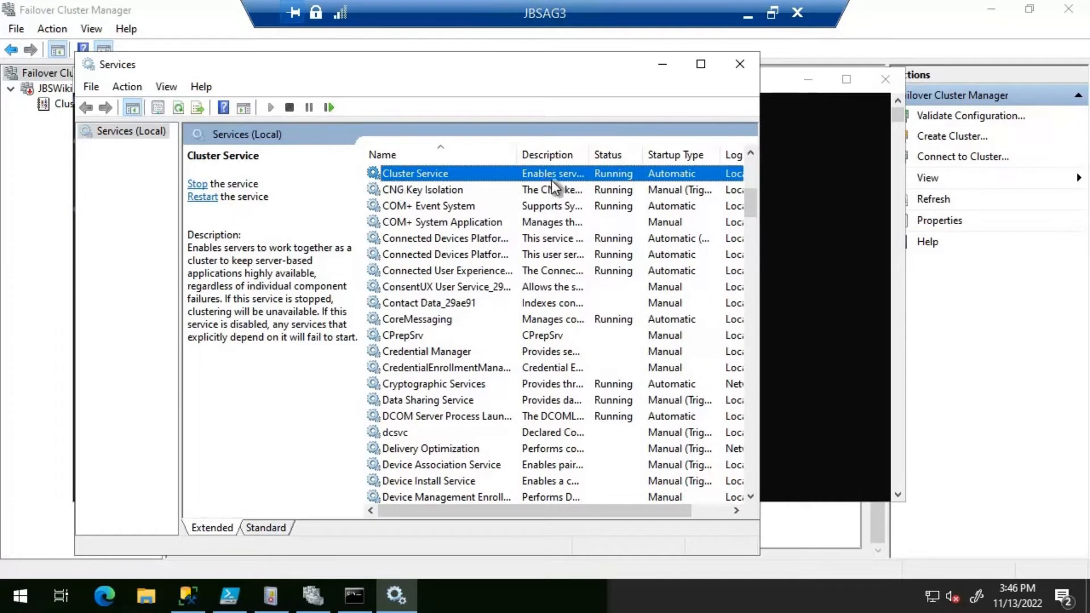
{"action": "left_click", "coordinate": [665, 66]}
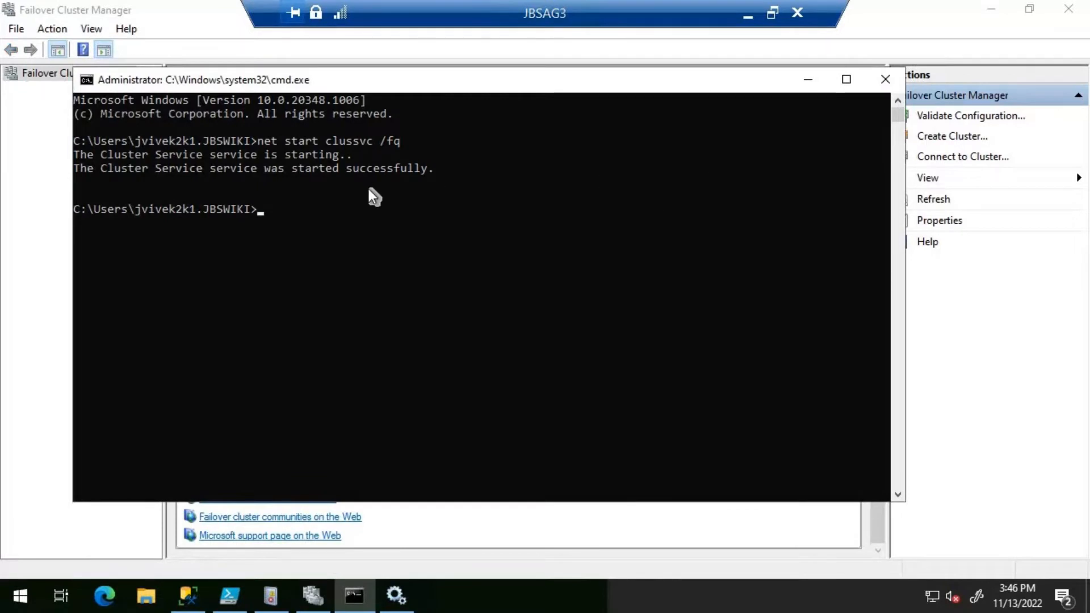
Step: Minimize the Command Prompt and refresh Failover Cluster Manager to recheck the cluster, keeping the Services window minimized
{"action": "left_click", "coordinate": [809, 84]}
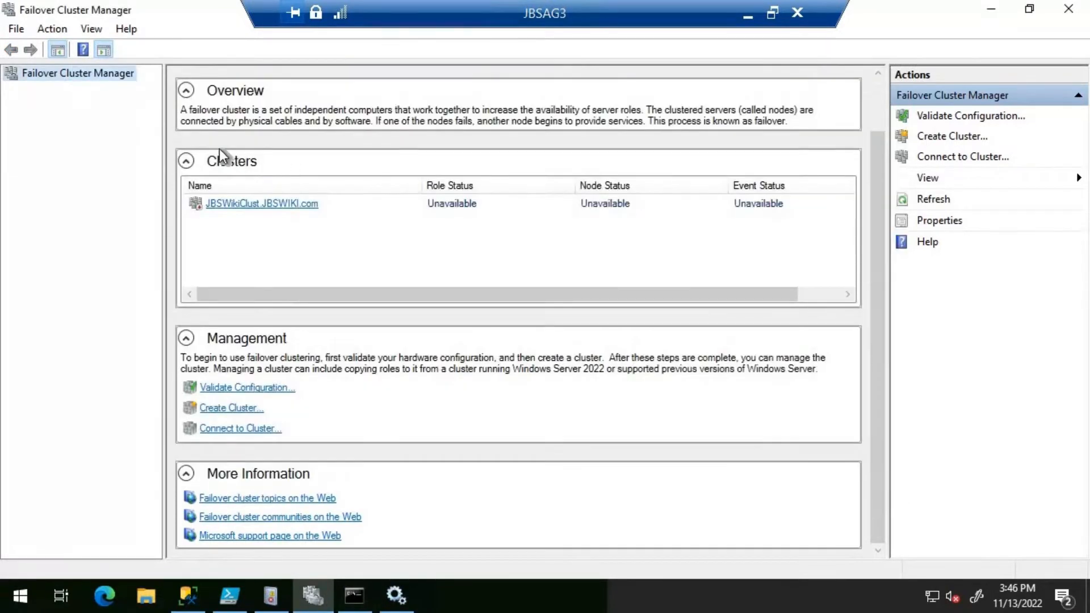
{"action": "right_click", "coordinate": [67, 76]}
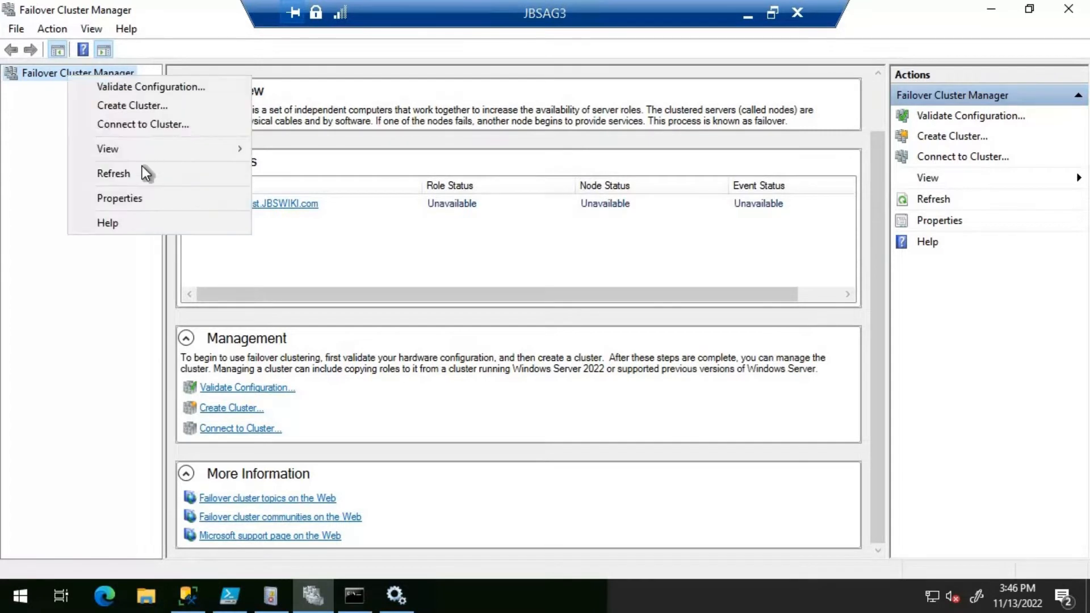
{"action": "left_click", "coordinate": [131, 173]}
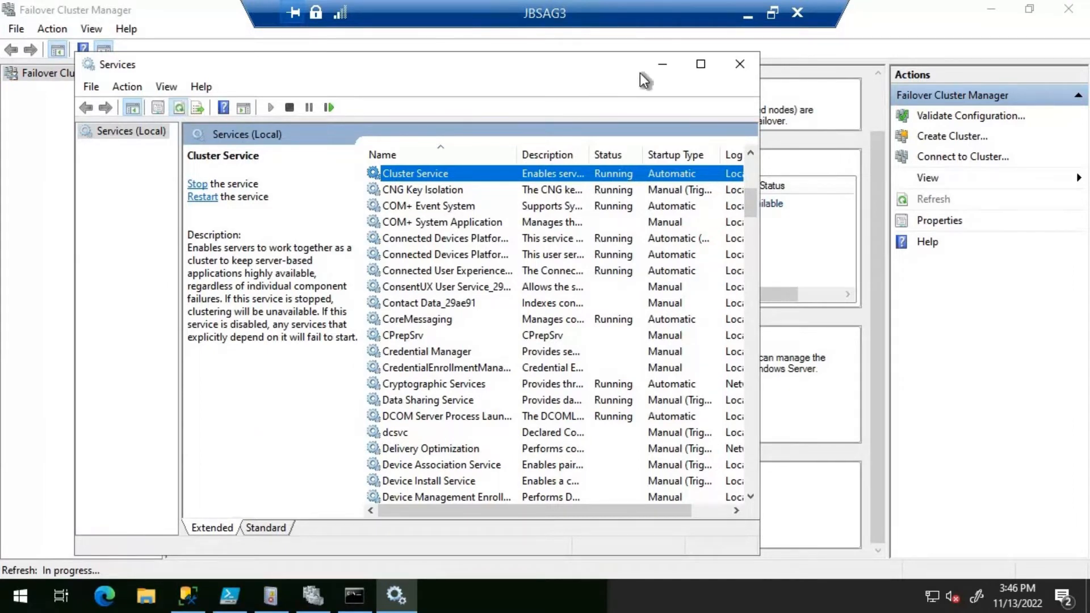
{"action": "left_click", "coordinate": [664, 67]}
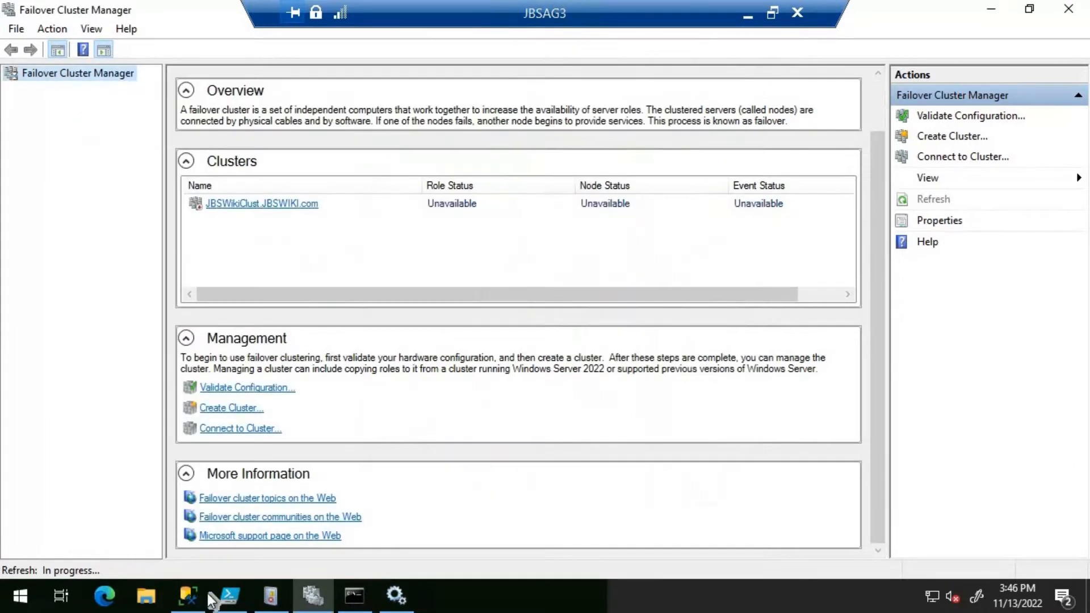
Step: Switch to SQL Server Management Studio, refresh JBSAG3, and expand Always On High Availability down to the contents of availability group JBAG
{"action": "left_click", "coordinate": [188, 596]}
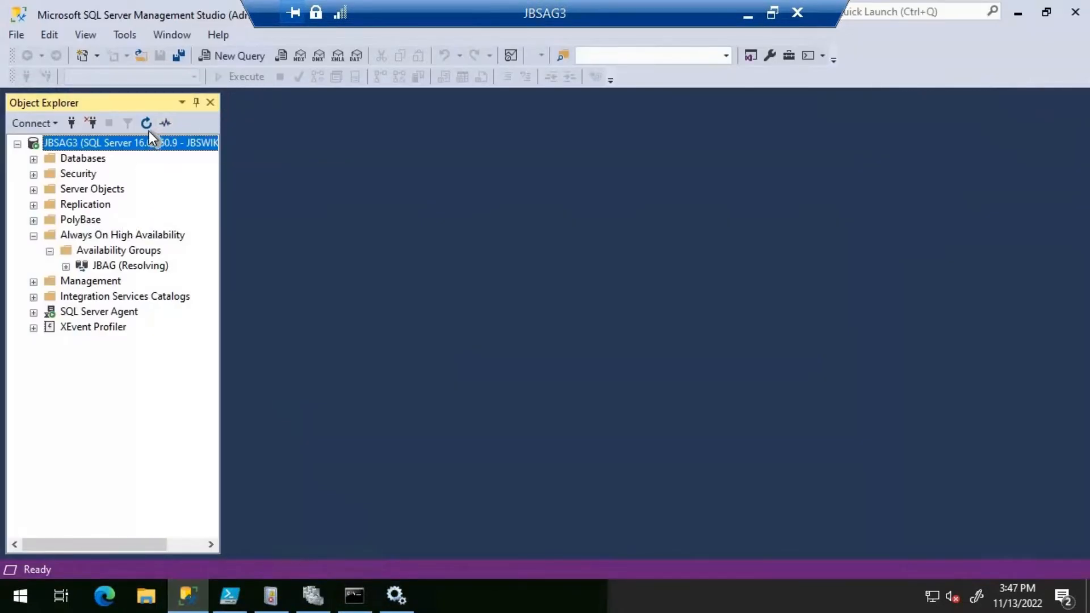
{"action": "left_click", "coordinate": [148, 129]}
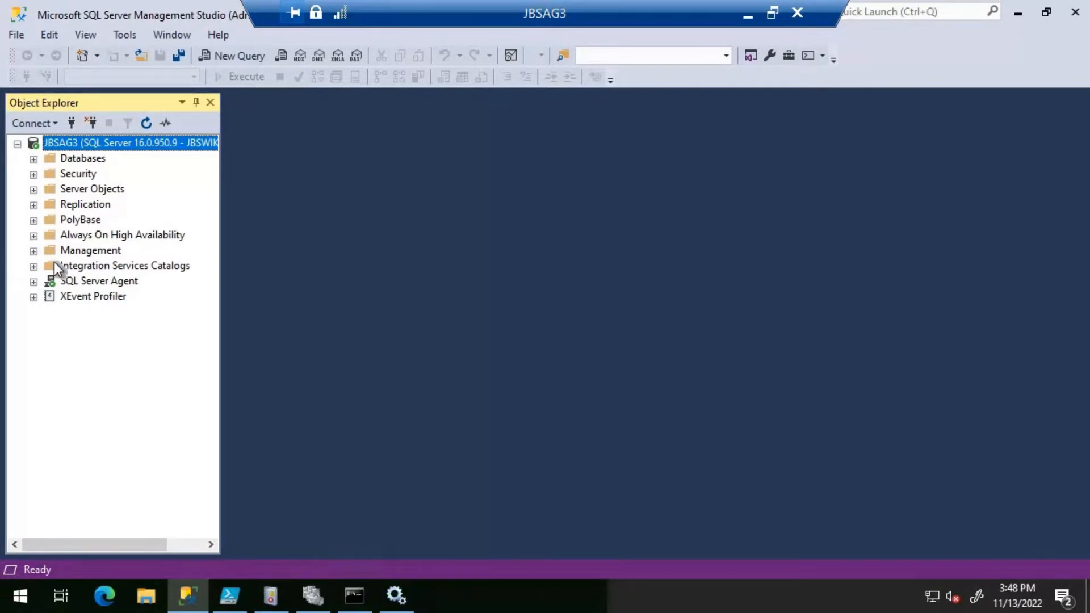
{"action": "left_click", "coordinate": [33, 237]}
{"action": "left_click", "coordinate": [49, 250]}
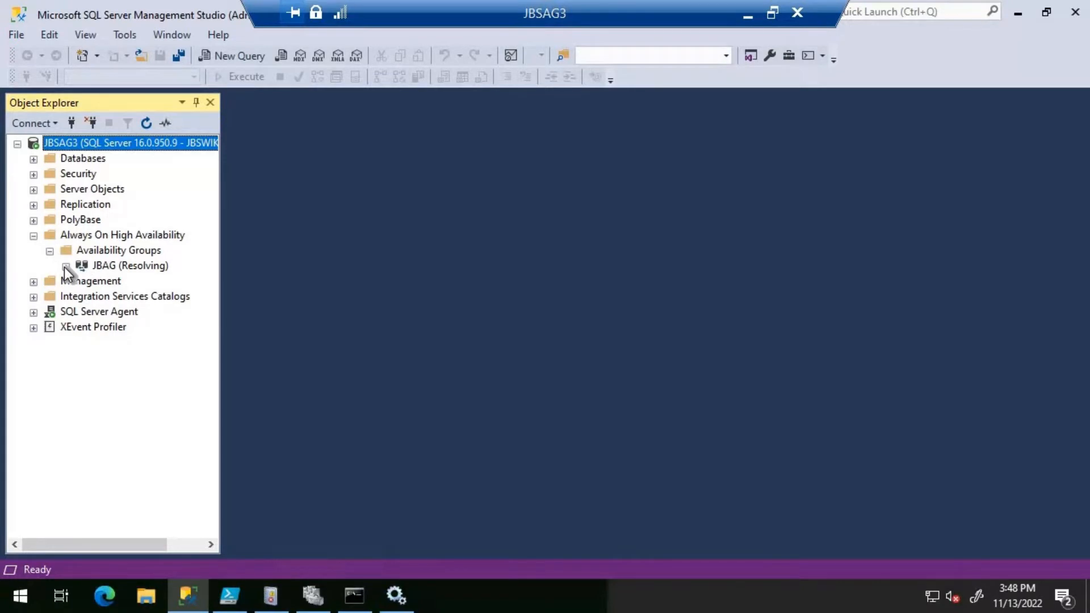
{"action": "left_click", "coordinate": [66, 266]}
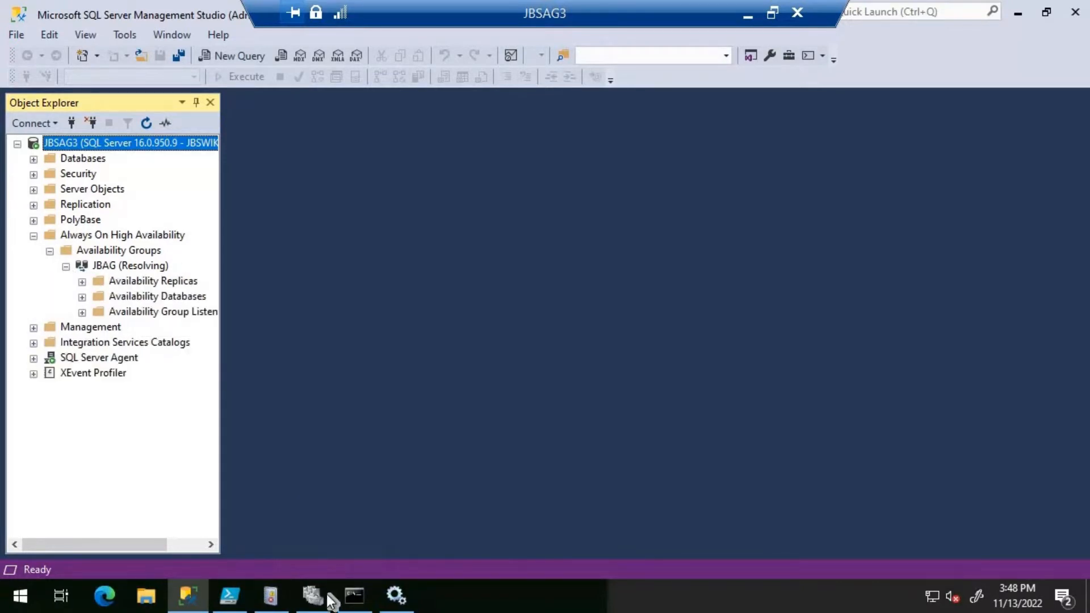
Step: Return to Failover Cluster Manager, expand JBSWikiClust.JBSWIKI.com, and examine the details of the JBAG role
{"action": "left_click", "coordinate": [308, 593]}
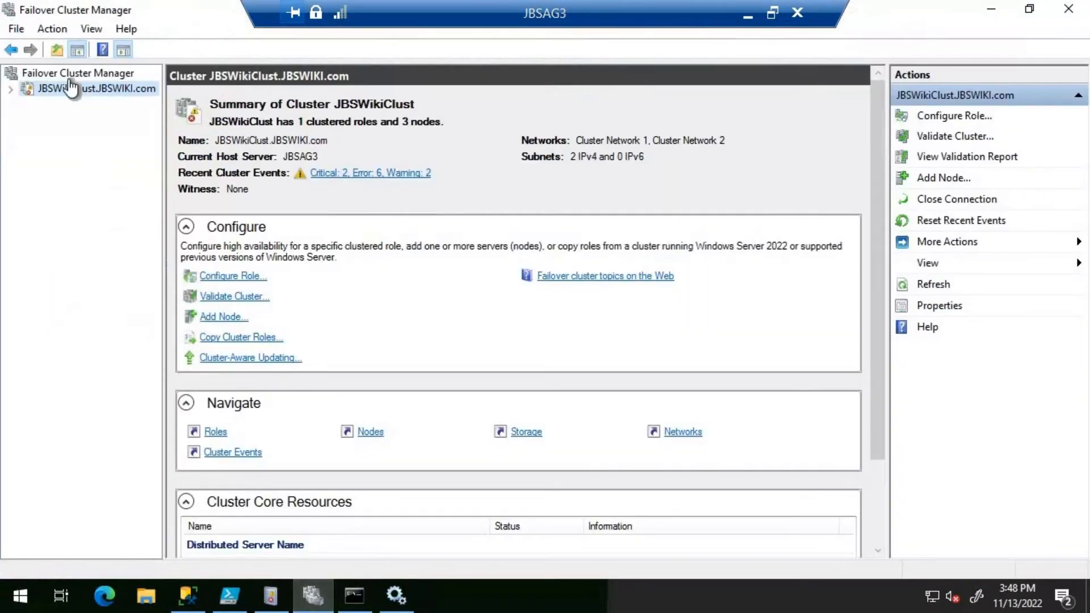
{"action": "left_click", "coordinate": [9, 90]}
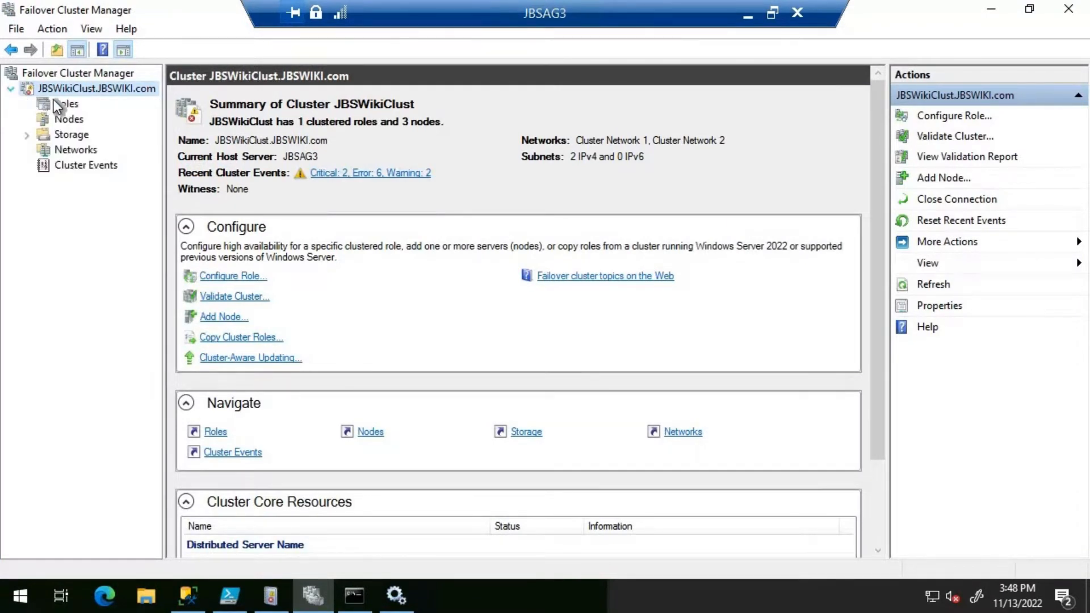
{"action": "left_click", "coordinate": [62, 103]}
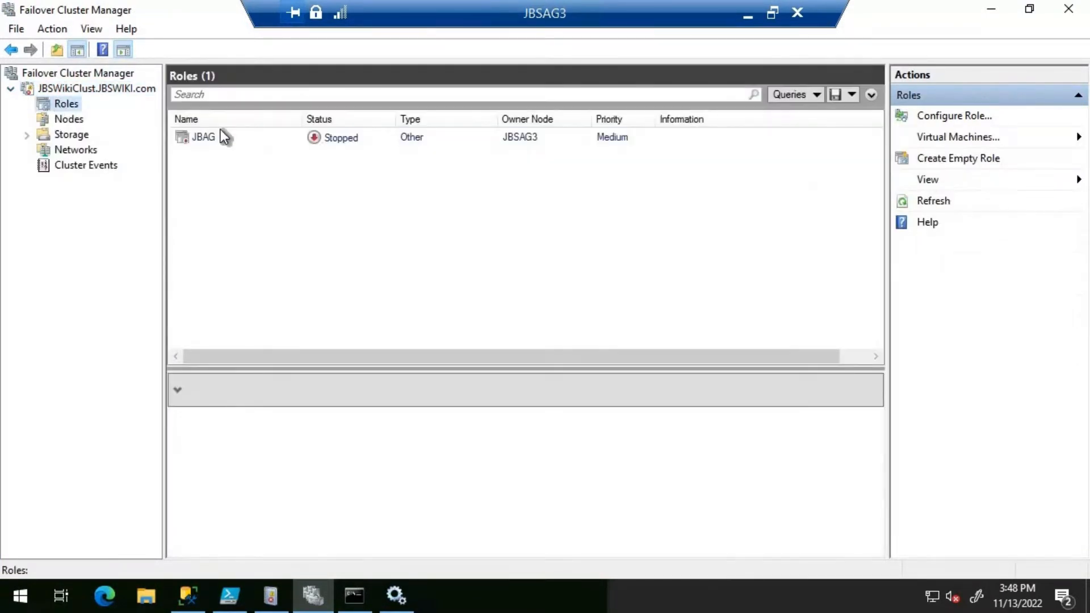
{"action": "left_click", "coordinate": [220, 137]}
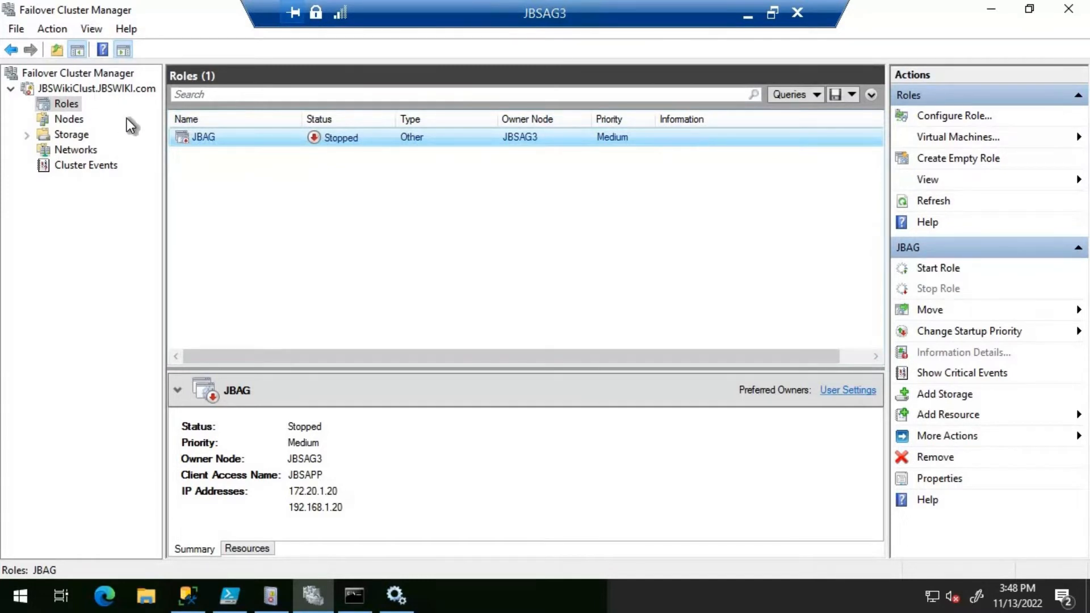
Step: In SQL Server Management Studio, refresh JBSAG3 and examine the replicas, databases, and listener under availability group JBAG
{"action": "left_click", "coordinate": [188, 596]}
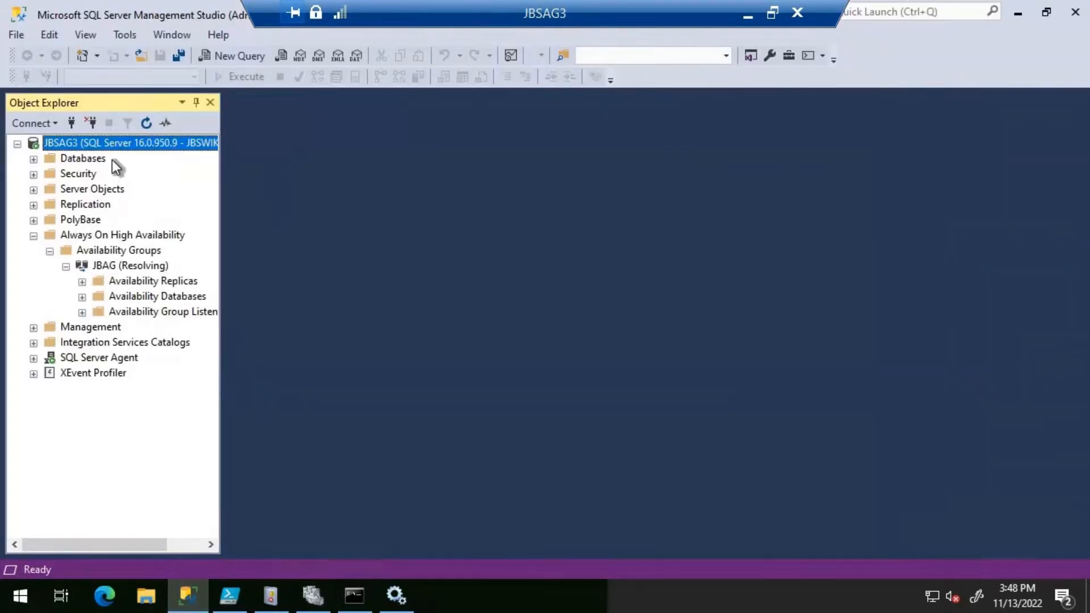
{"action": "left_click", "coordinate": [147, 124]}
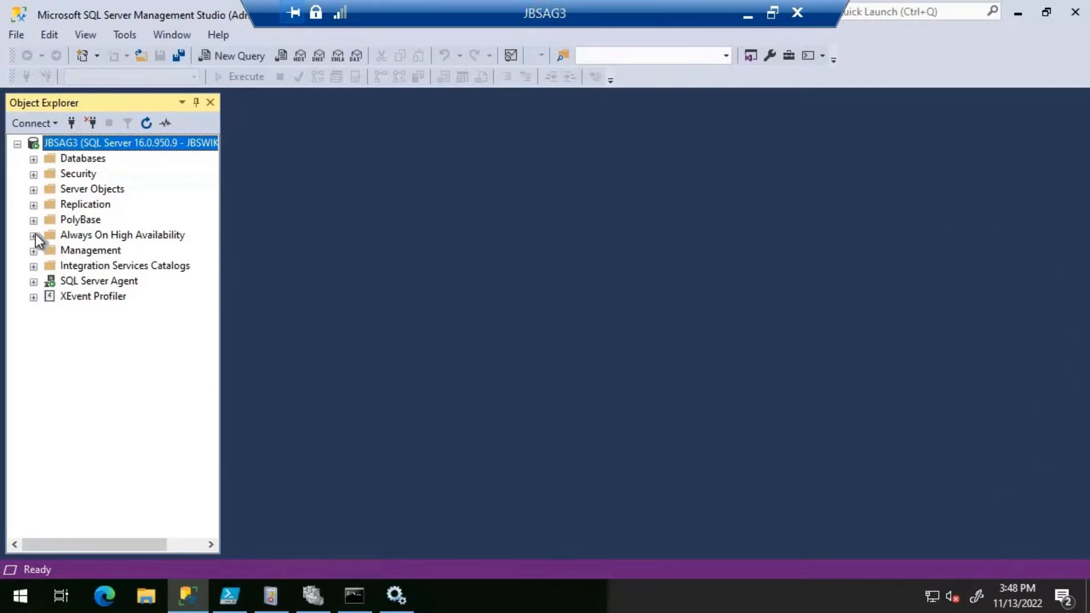
{"action": "left_click", "coordinate": [33, 235]}
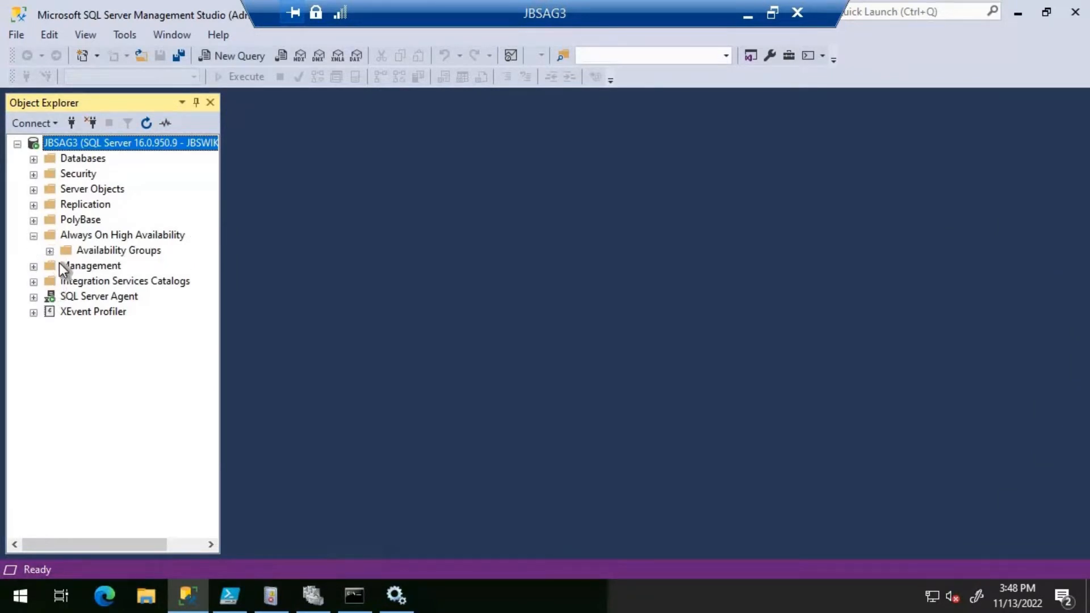
{"action": "left_click", "coordinate": [66, 266]}
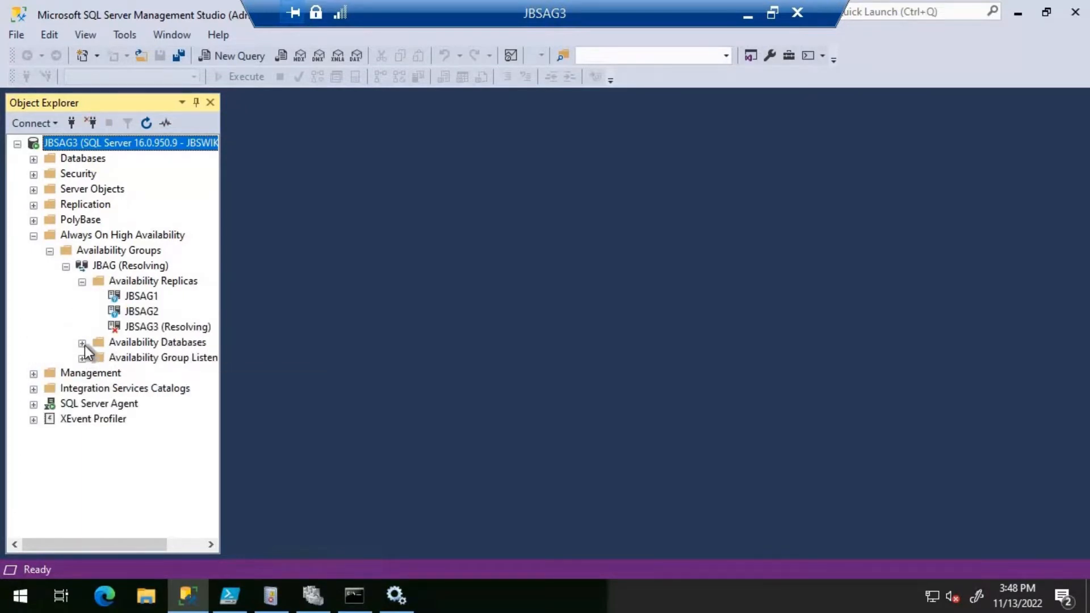
{"action": "left_click", "coordinate": [82, 343]}
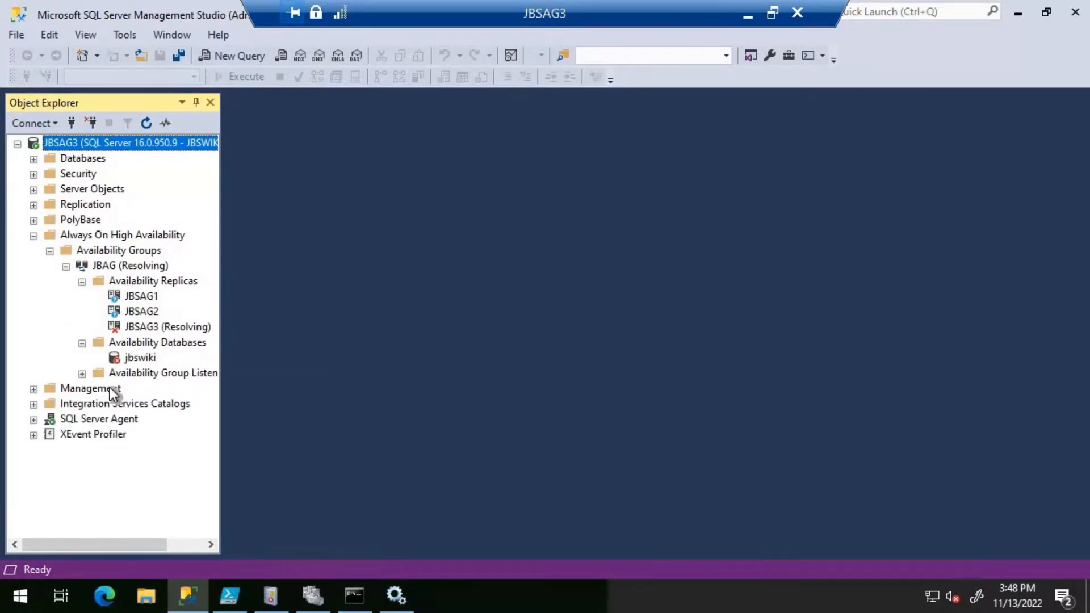
{"action": "left_click", "coordinate": [83, 374]}
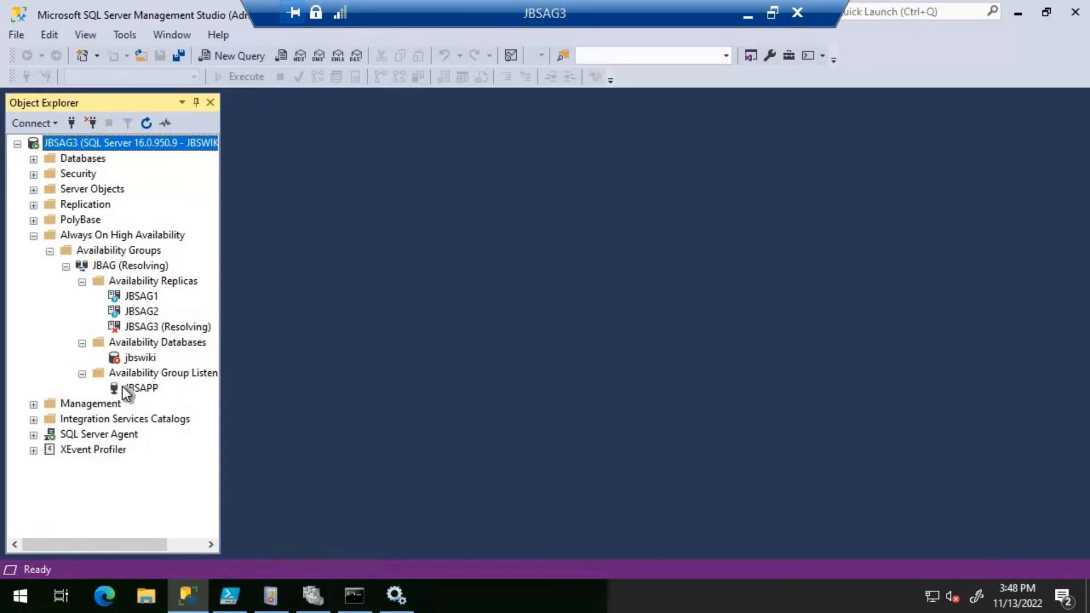
Step: Suspend data movement for the jbswiki availability database in JBAG, keeping execution set to continue after errors
{"action": "right_click", "coordinate": [136, 359]}
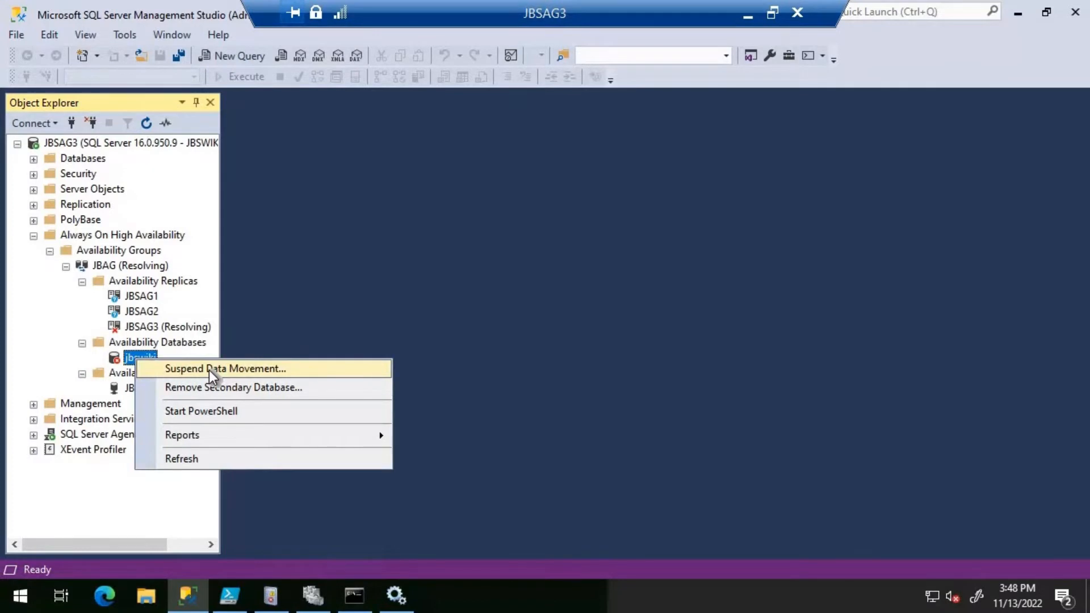
{"action": "left_click", "coordinate": [209, 371]}
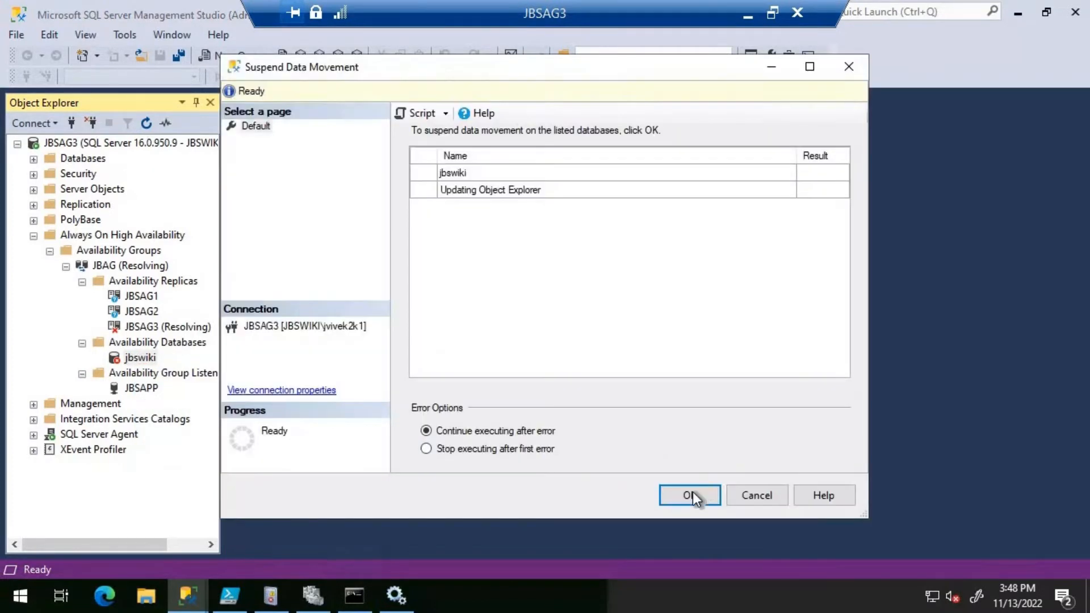
{"action": "left_click", "coordinate": [692, 493]}
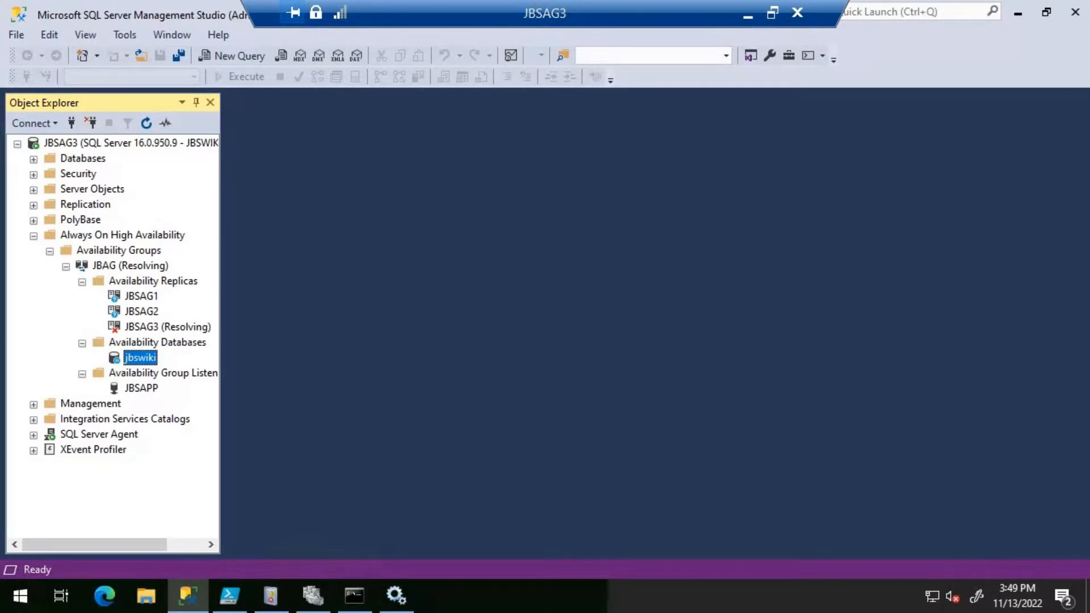
{"action": "right_click", "coordinate": [134, 359]}
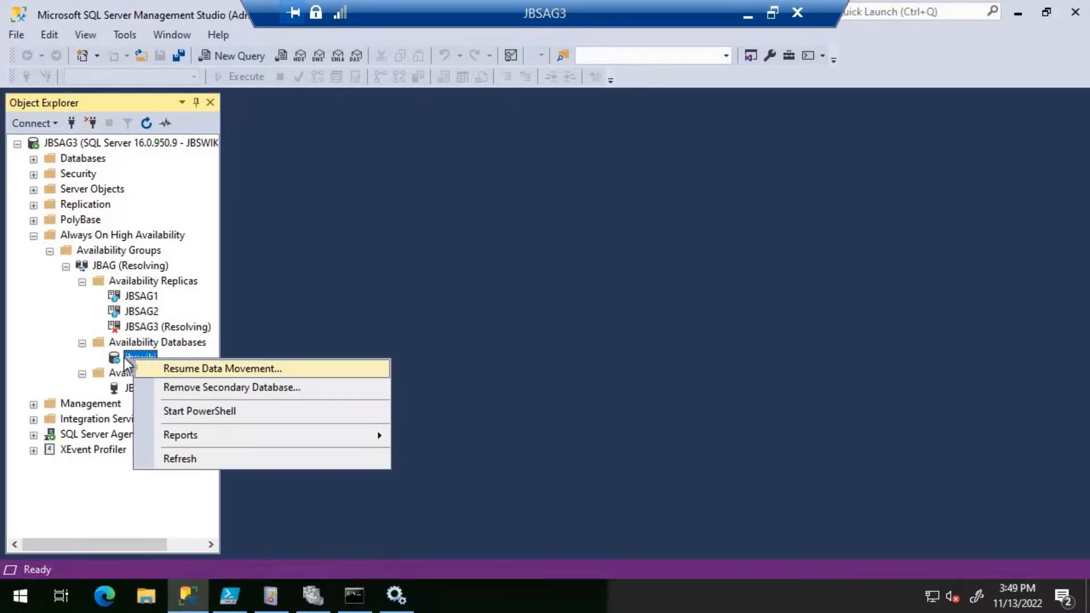
{"action": "right_click", "coordinate": [122, 266]}
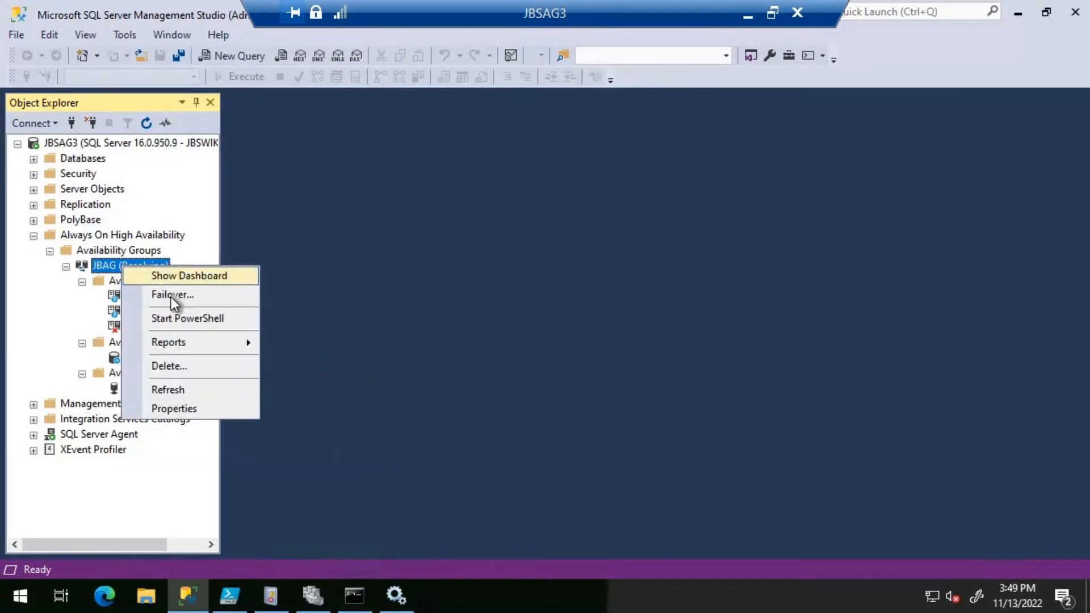
{"action": "left_click", "coordinate": [229, 300]}
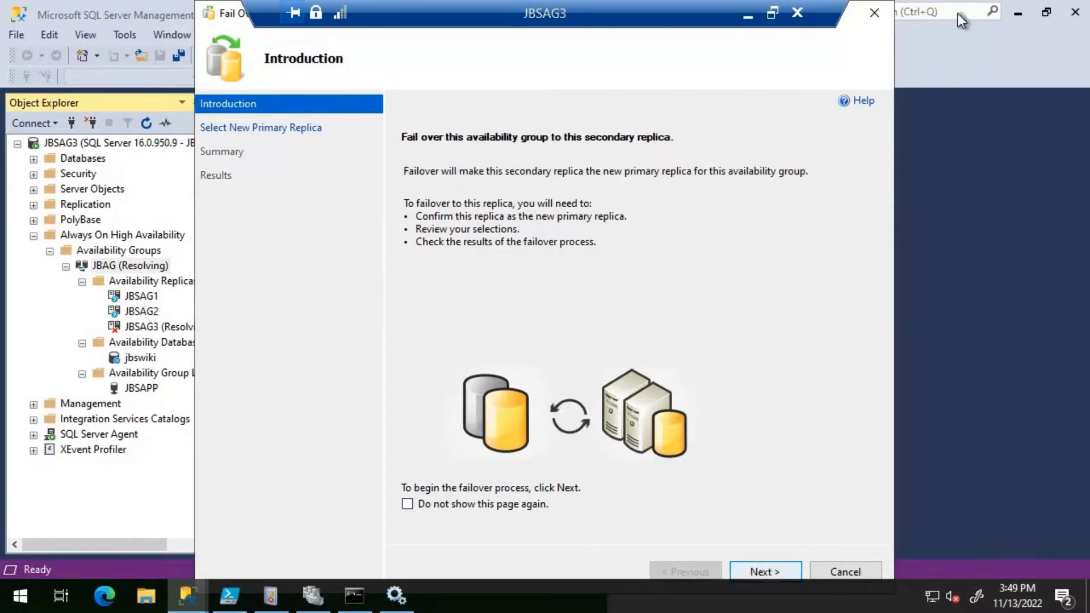
{"action": "left_click", "coordinate": [874, 13]}
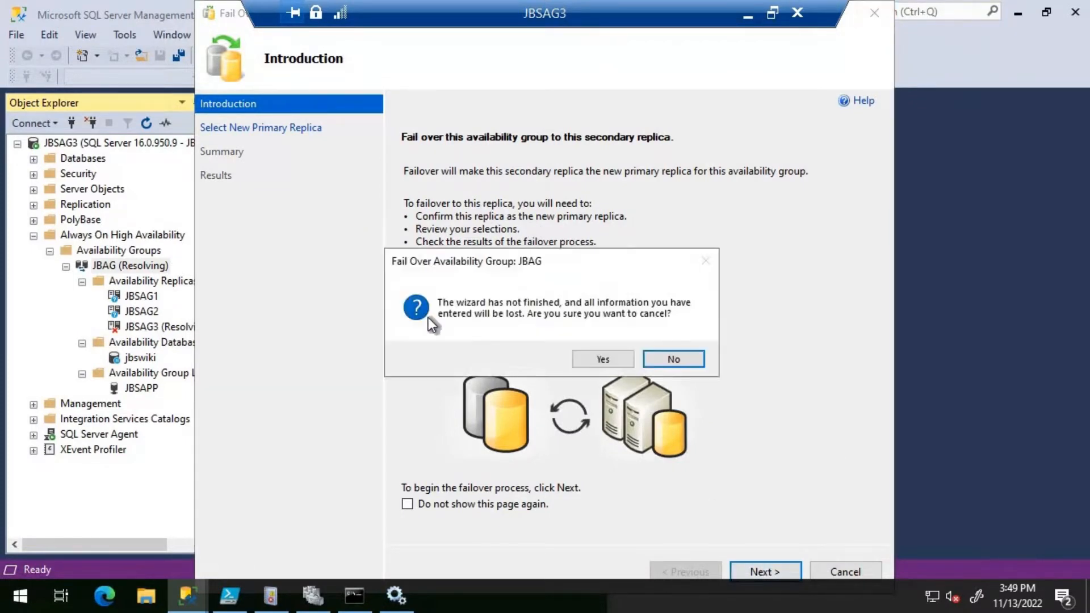
{"action": "left_click", "coordinate": [597, 357]}
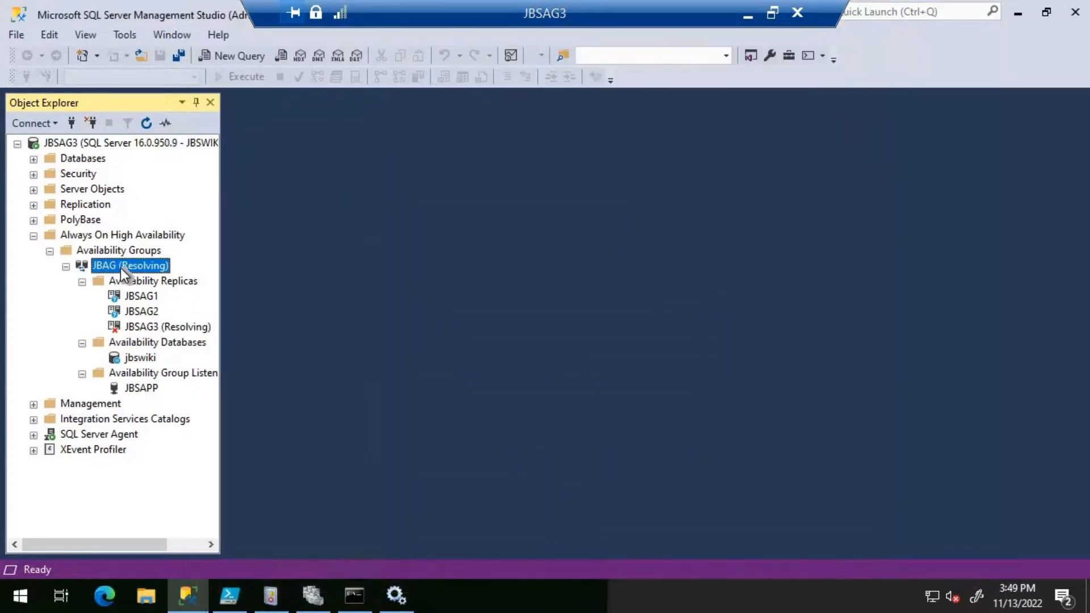
Step: Start a failover of availability group JBAG with JBSAG3 as the new primary replica, reviewing its failover readiness warnings
{"action": "right_click", "coordinate": [120, 268]}
{"action": "left_click", "coordinate": [225, 300]}
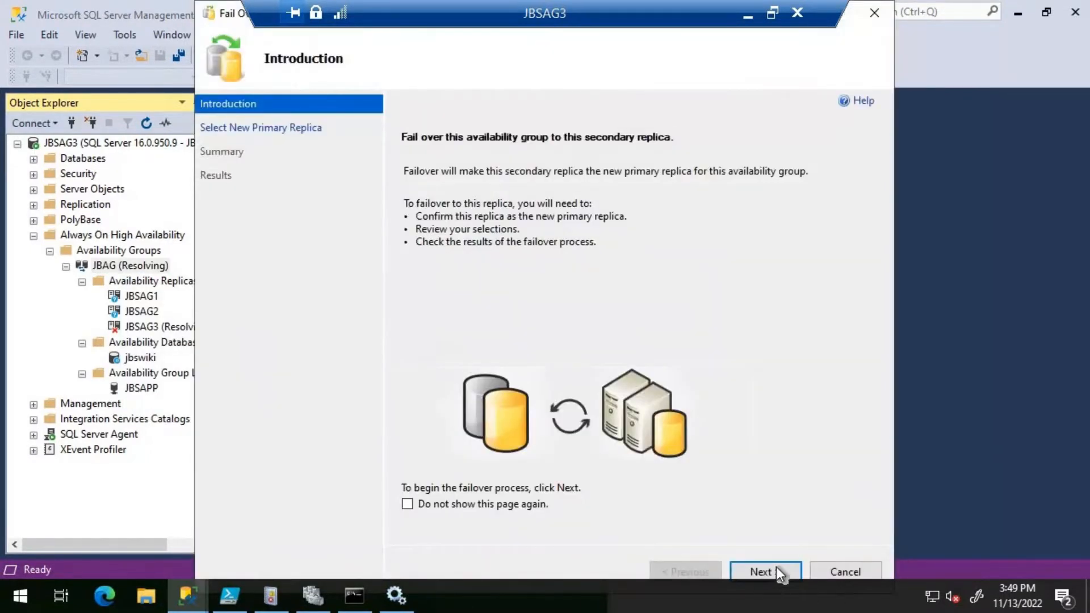
{"action": "left_click", "coordinate": [775, 566]}
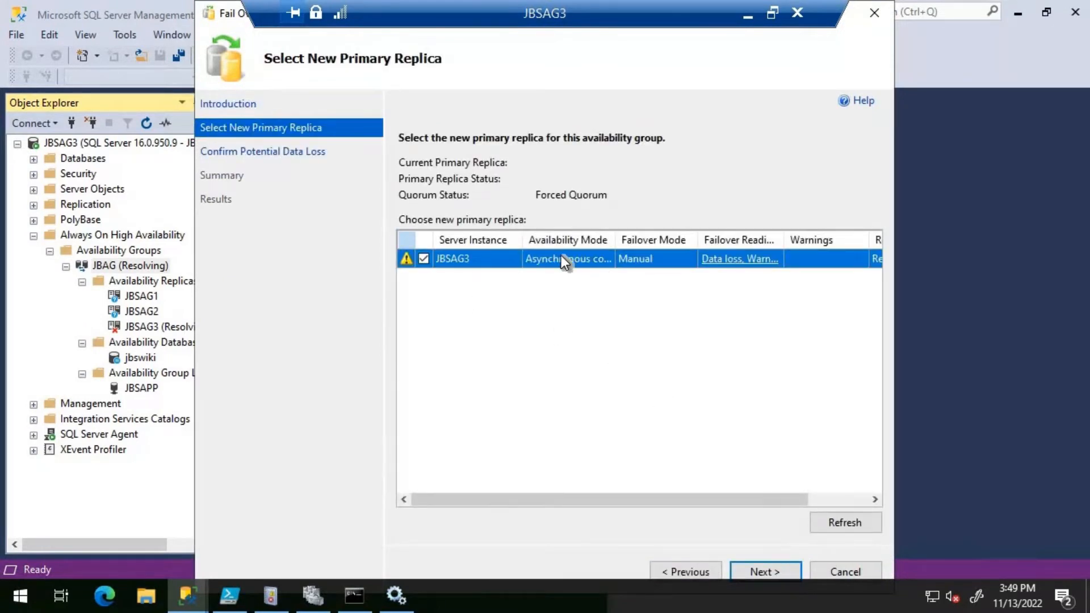
{"action": "left_click", "coordinate": [745, 258]}
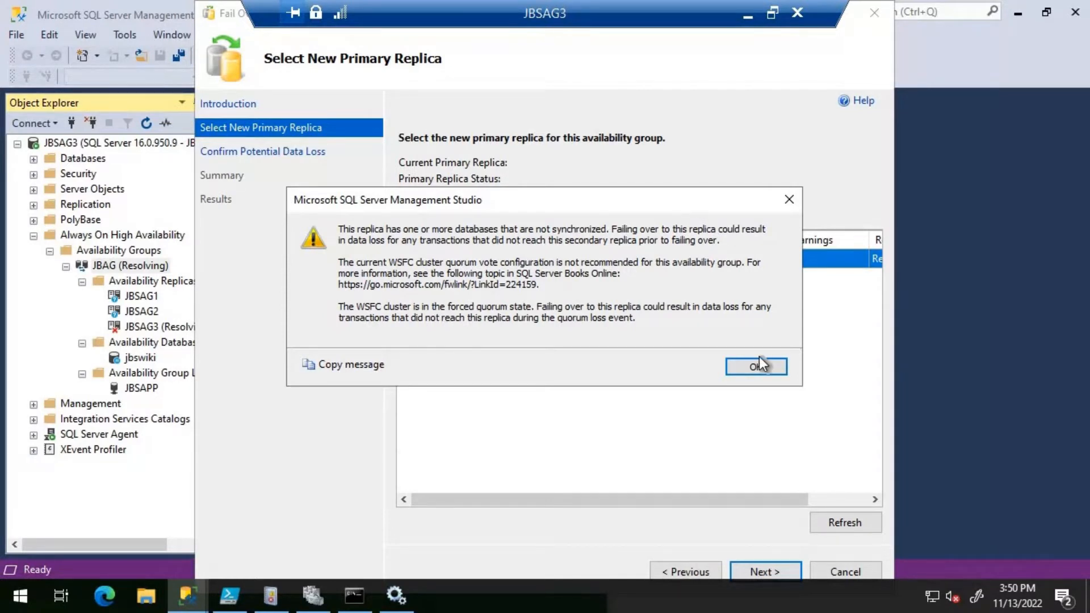
{"action": "left_click", "coordinate": [748, 369]}
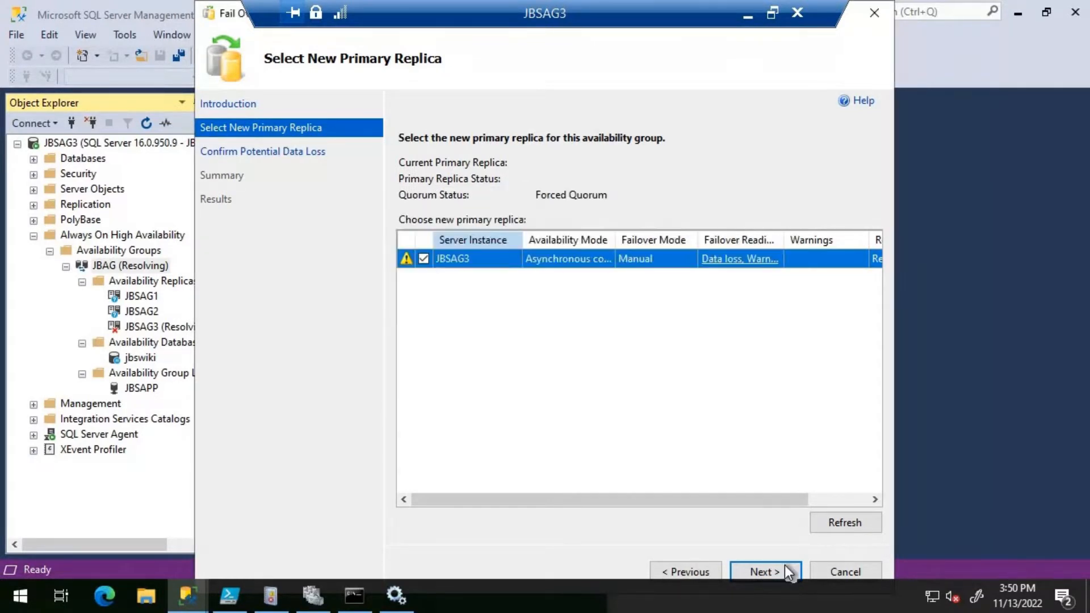
{"action": "left_click", "coordinate": [776, 570]}
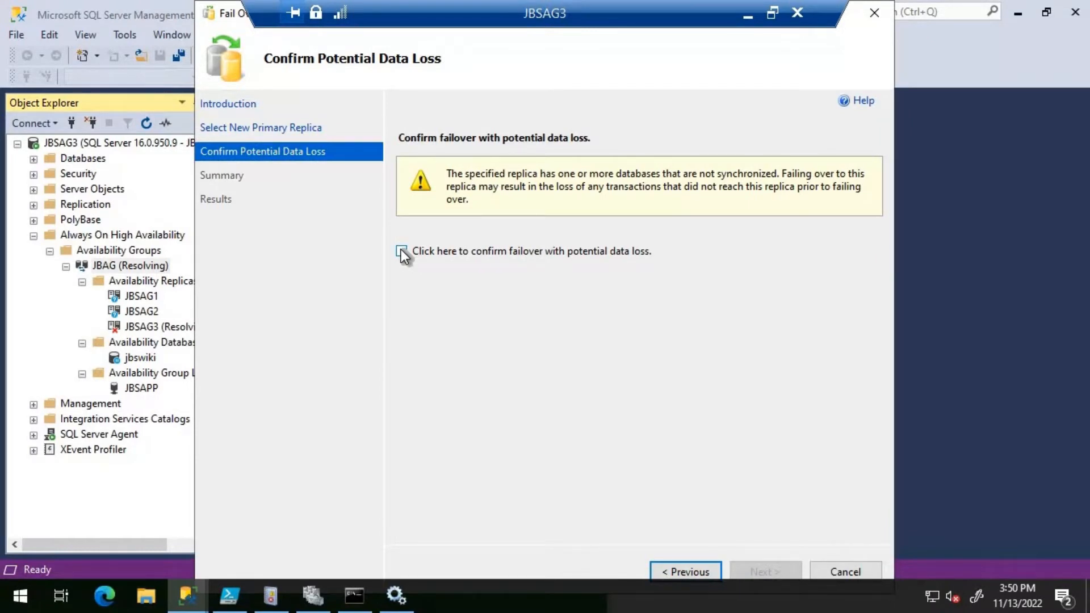
Step: Confirm failover with potential data loss and run the forced failover of JBAG to JBSAG3
{"action": "left_click", "coordinate": [401, 251]}
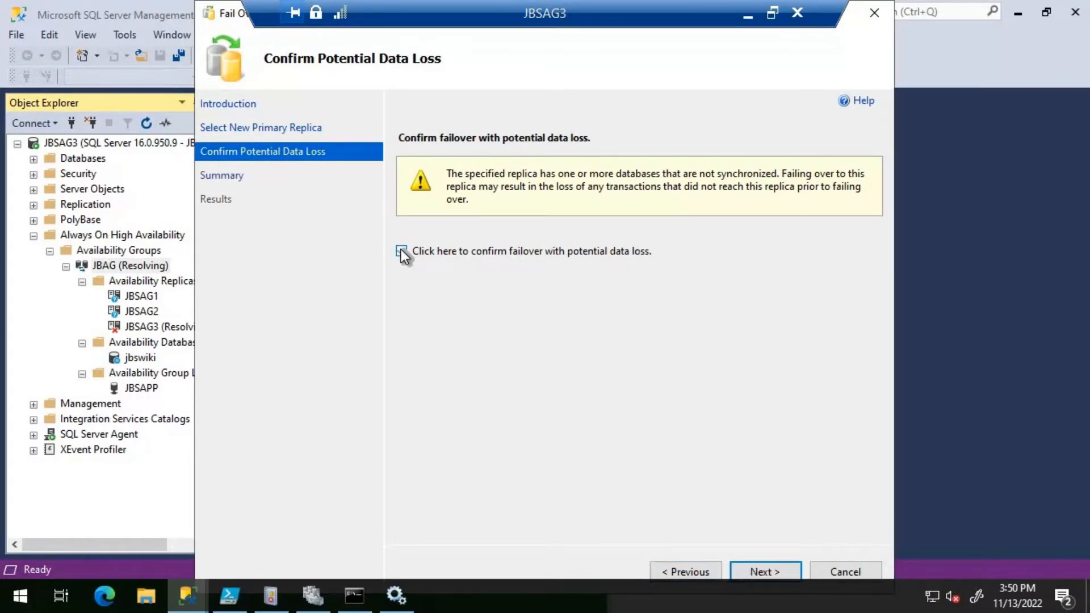
{"action": "left_click", "coordinate": [766, 571]}
{"action": "left_click", "coordinate": [767, 569]}
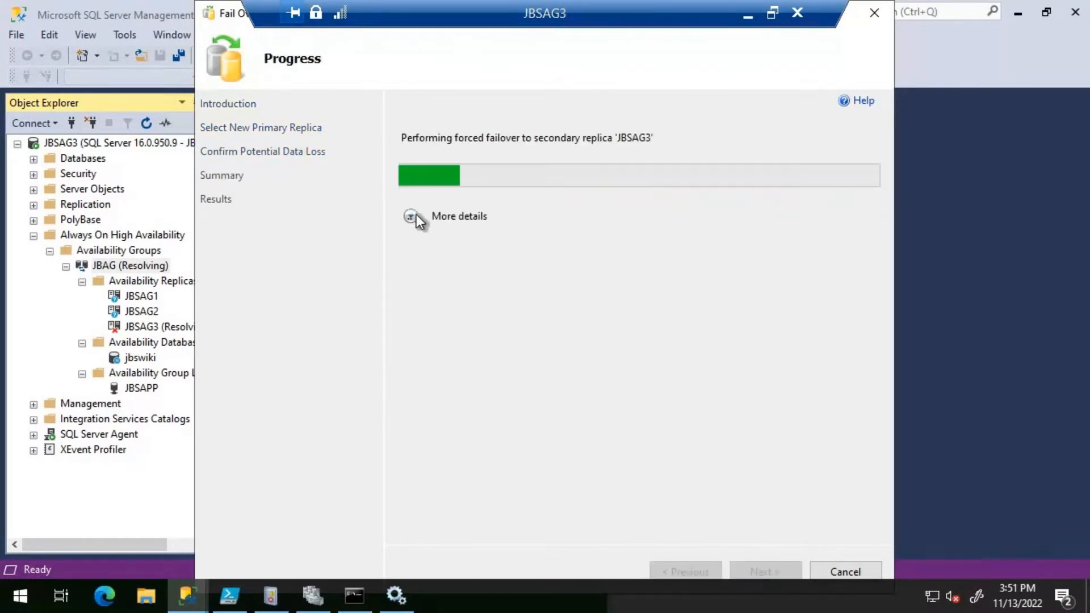
{"action": "left_click", "coordinate": [416, 214]}
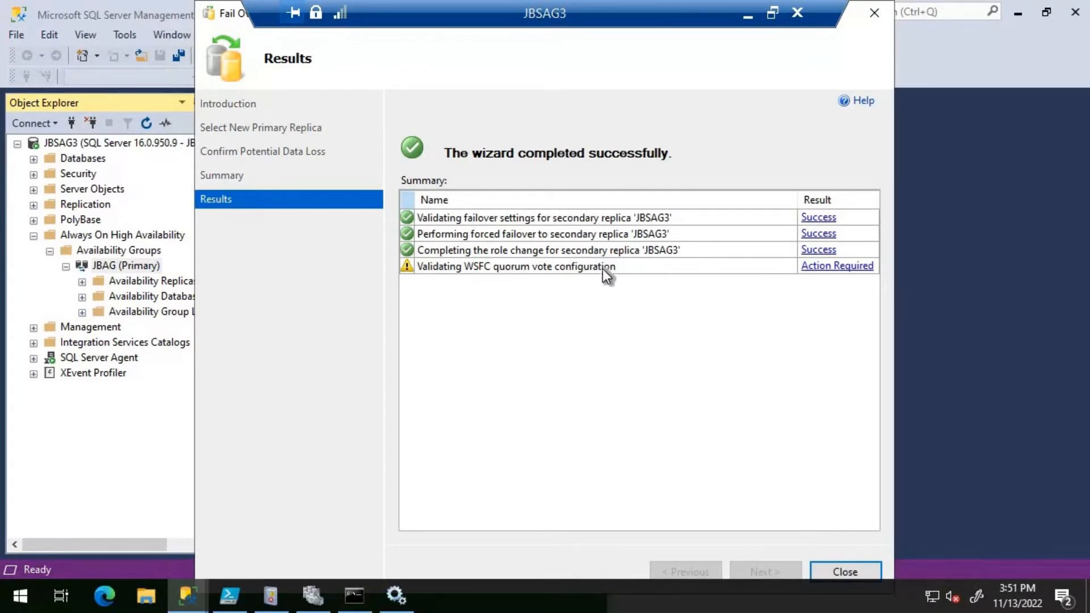
Step: Read the details of the WSFC quorum vote configuration result and close the failover wizard
{"action": "left_click", "coordinate": [818, 267]}
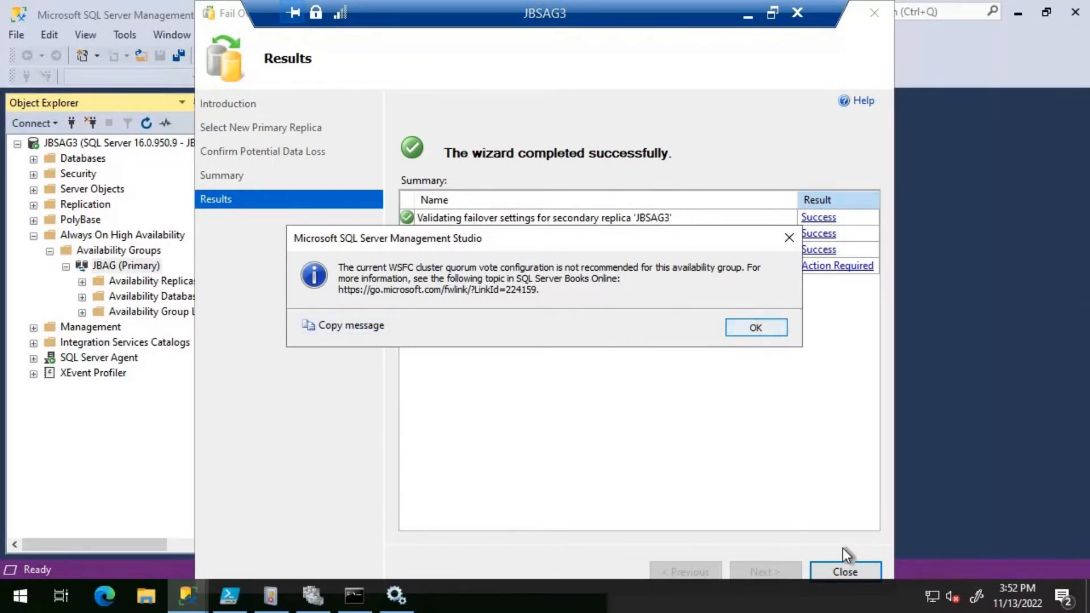
{"action": "key", "text": "Return"}
{"action": "key", "text": "Return"}
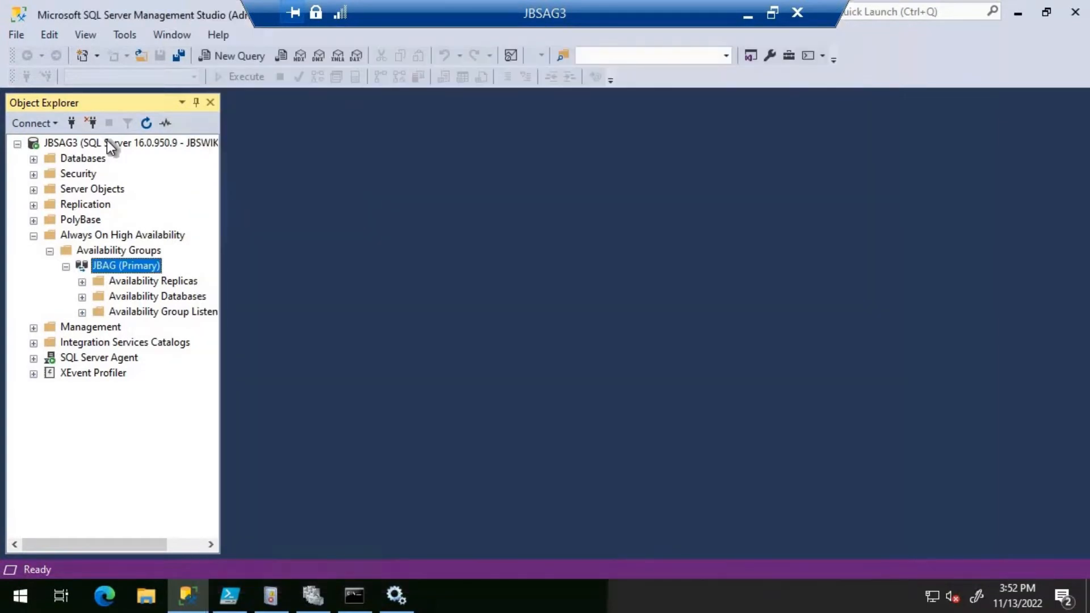
Step: Refresh JBSAG3 and expand Always On High Availability to examine JBAG's replicas, databases, and listener
{"action": "left_click", "coordinate": [144, 143]}
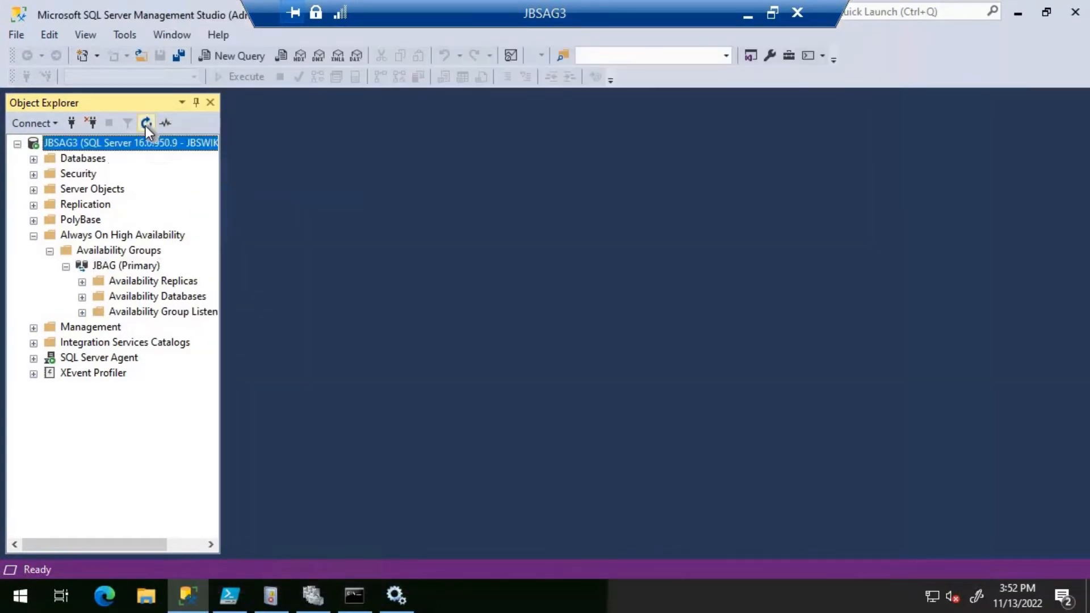
{"action": "left_click", "coordinate": [147, 123]}
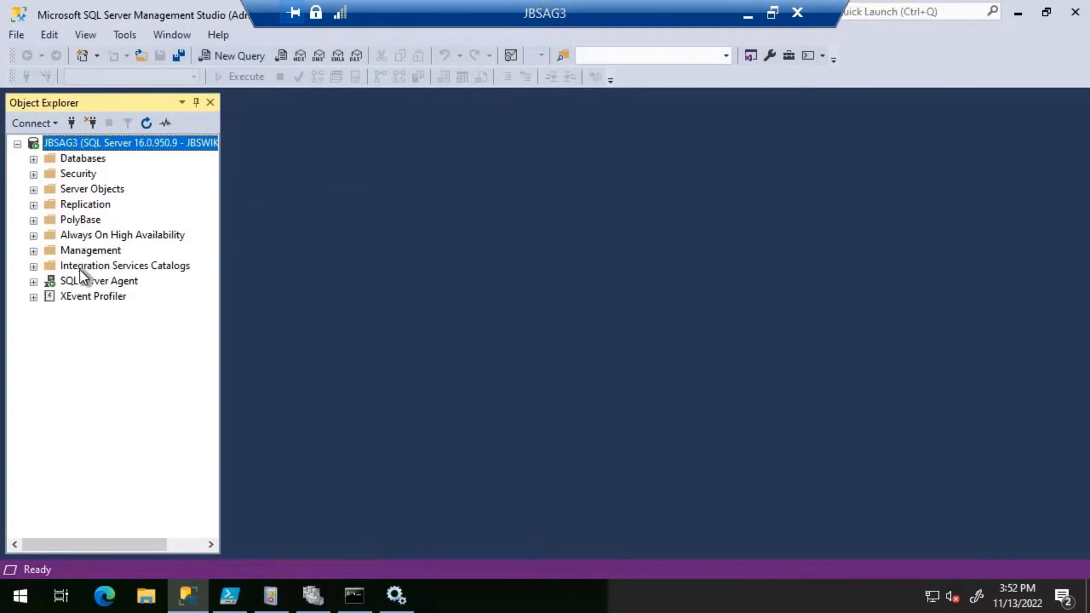
{"action": "left_click", "coordinate": [34, 235]}
{"action": "left_click", "coordinate": [51, 252]}
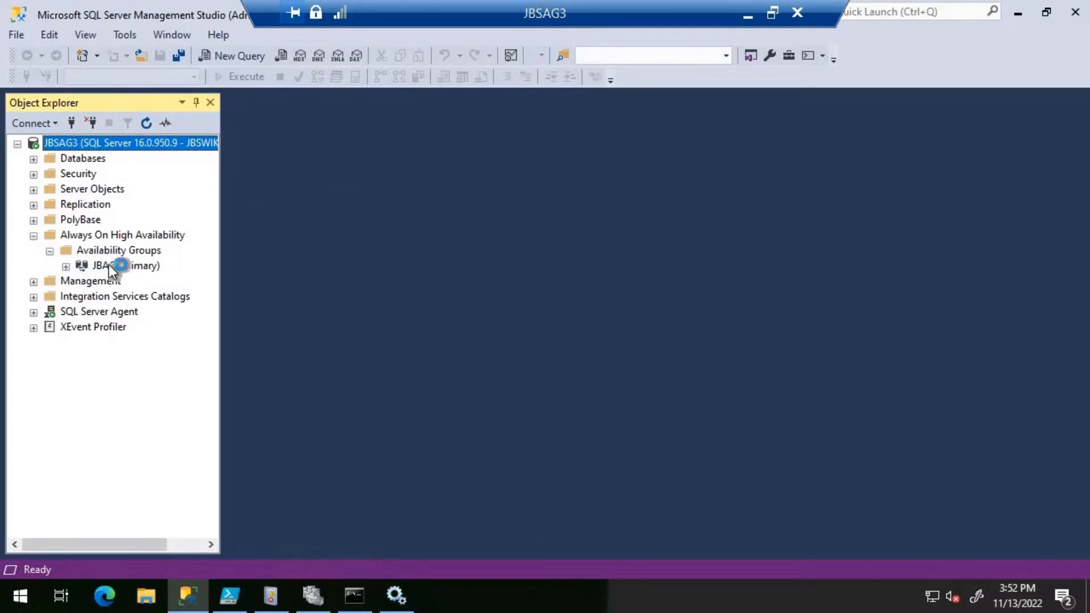
{"action": "left_click", "coordinate": [66, 266]}
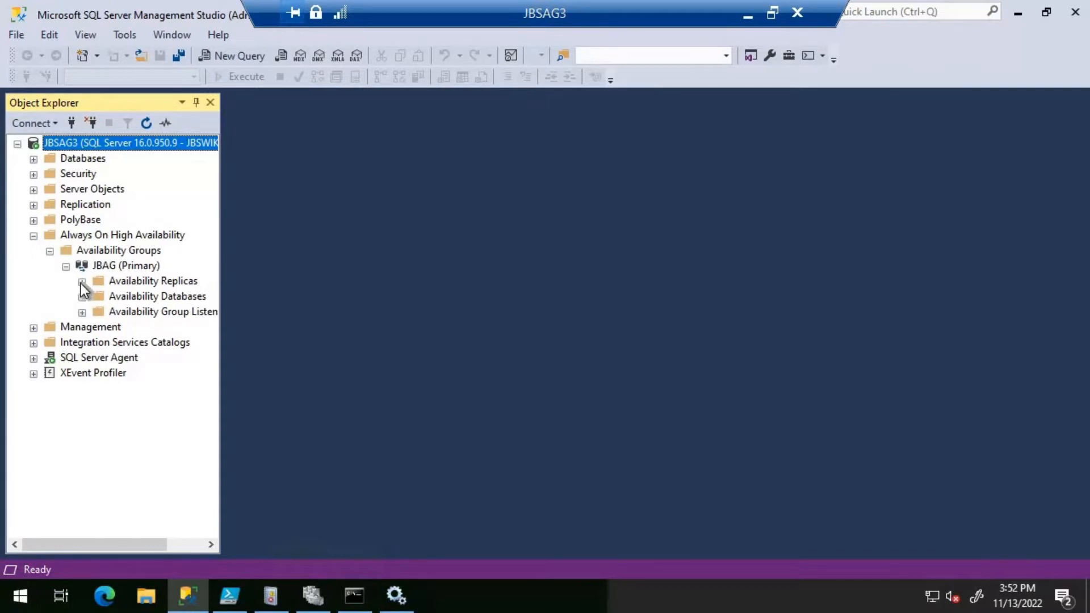
{"action": "left_click", "coordinate": [83, 281]}
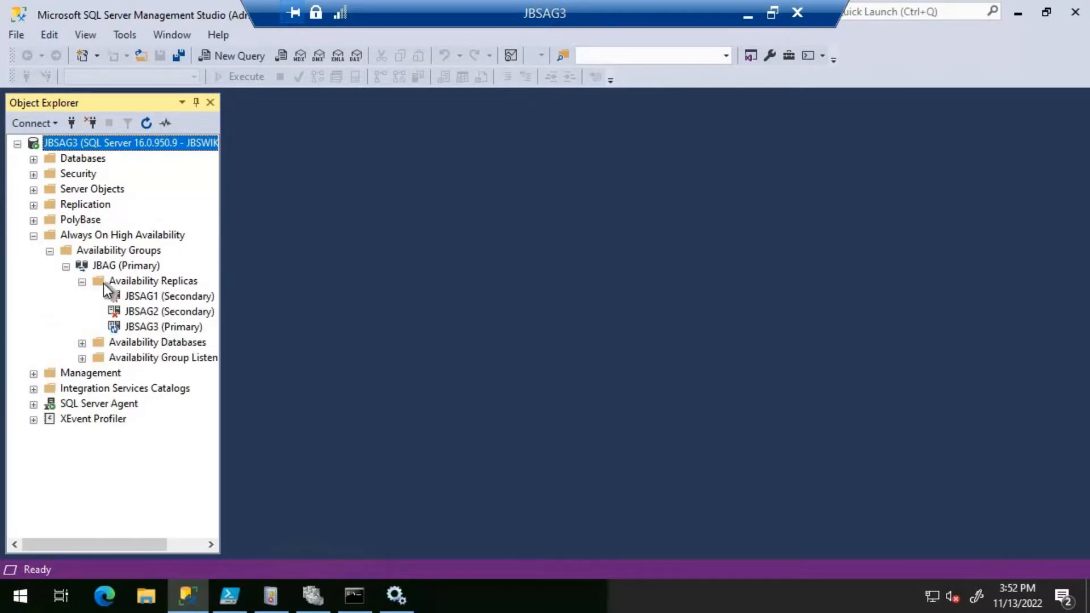
{"action": "left_click", "coordinate": [83, 343]}
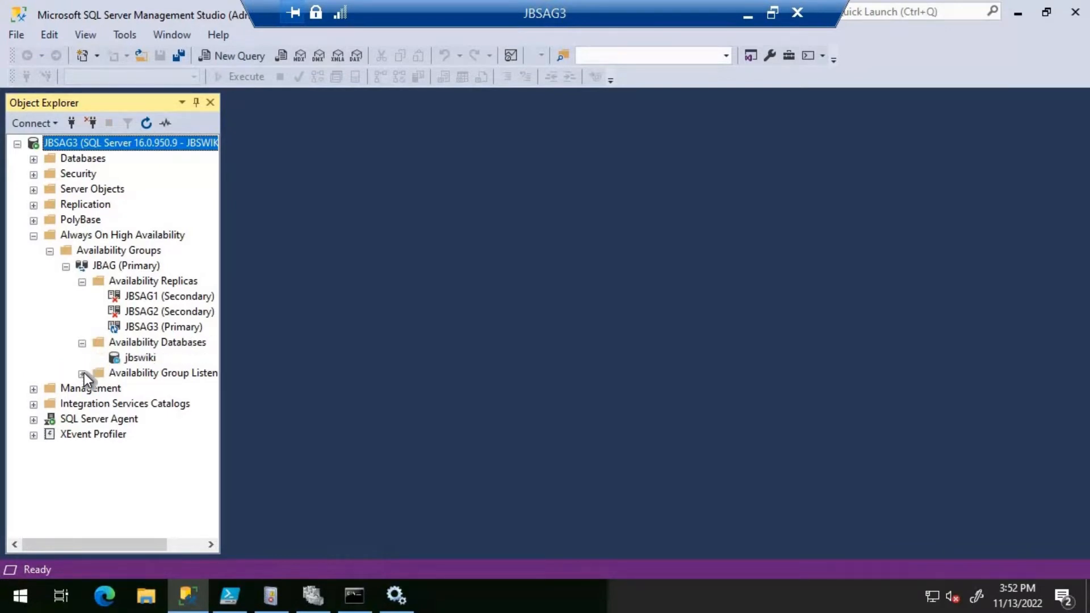
{"action": "left_click", "coordinate": [83, 374]}
Step: Connect to the Database Engine through the listener JBSAPP using Windows Authentication
{"action": "left_click", "coordinate": [33, 127]}
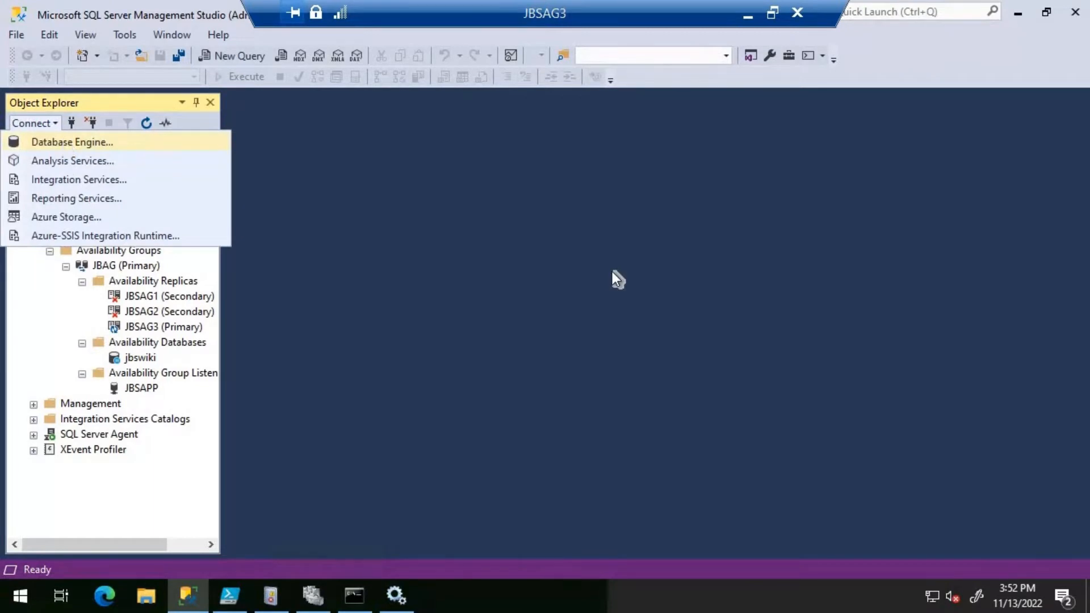
{"action": "key", "text": "Return"}
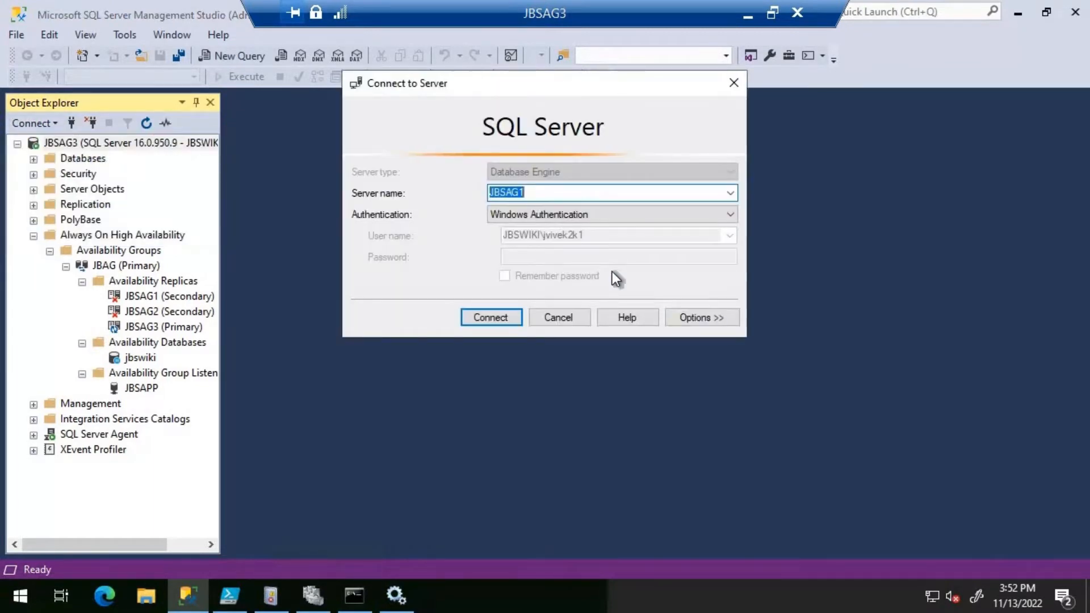
{"action": "type", "text": "JBSAPP"}
{"action": "key", "text": "Return"}
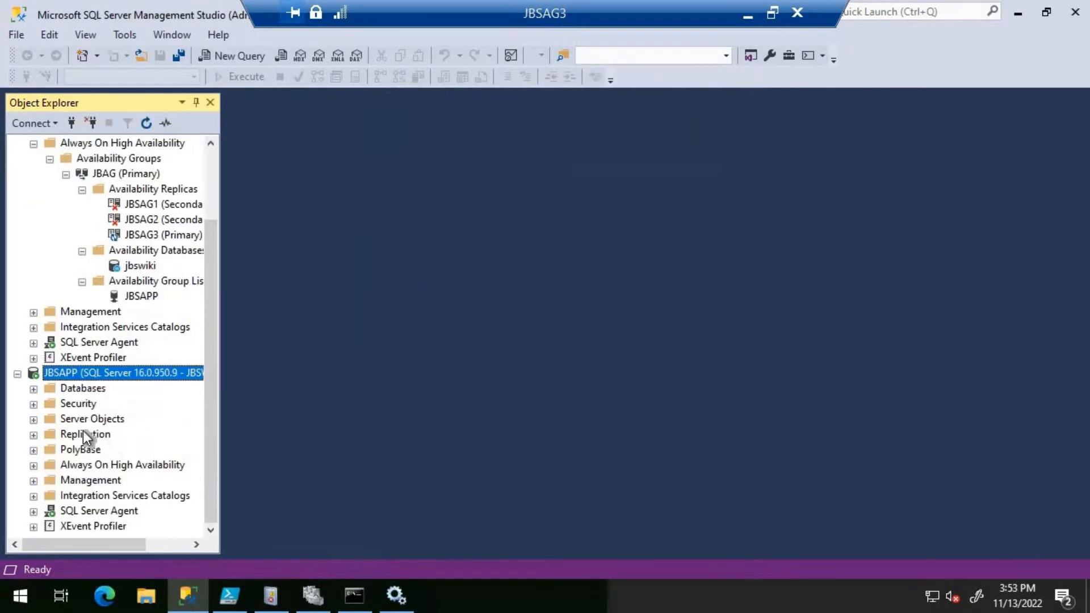
{"action": "left_click", "coordinate": [226, 61]}
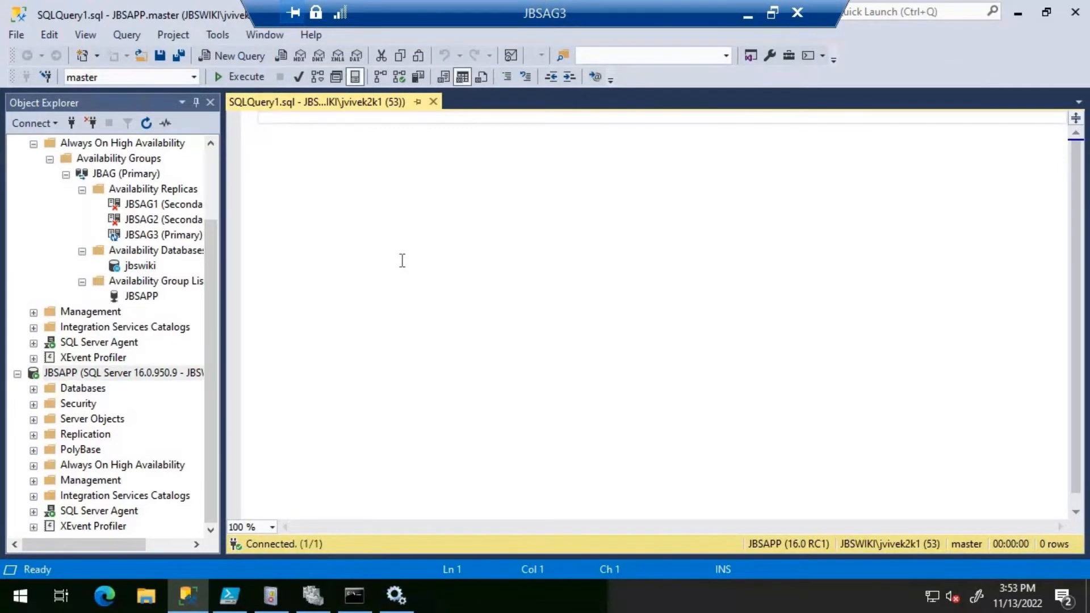
{"action": "type", "text": "select "}
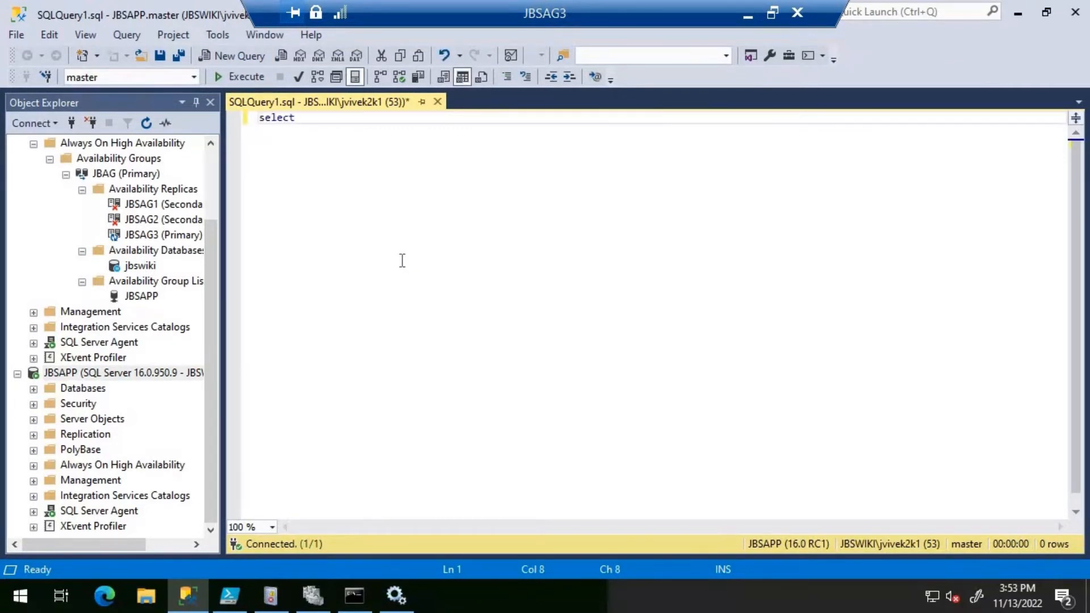
{"action": "type", "text": "@@server"}
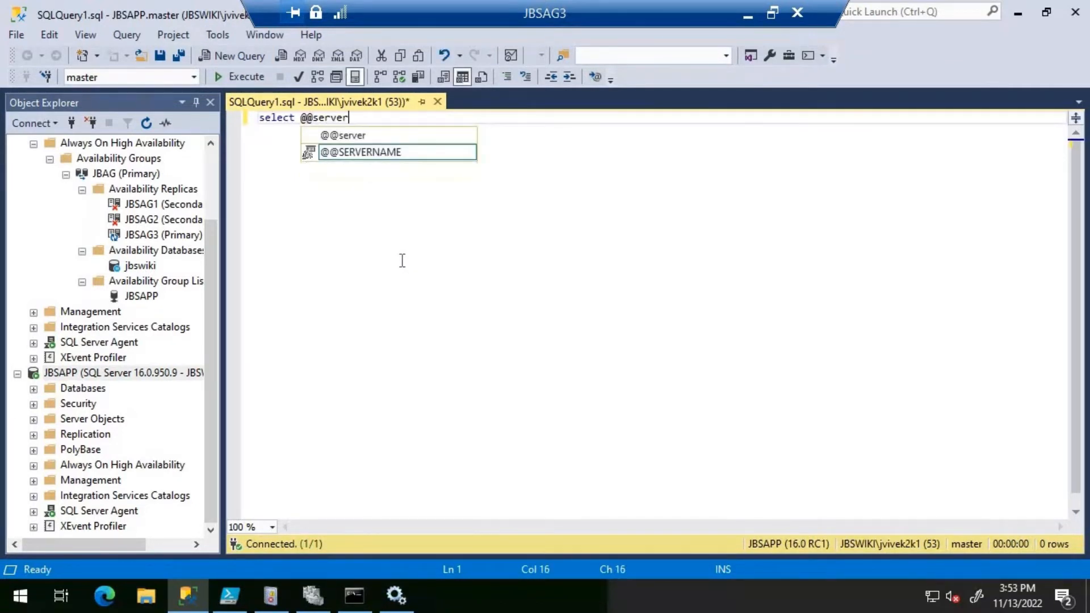
{"action": "type", "text": "name"}
{"action": "key", "text": "F5"}
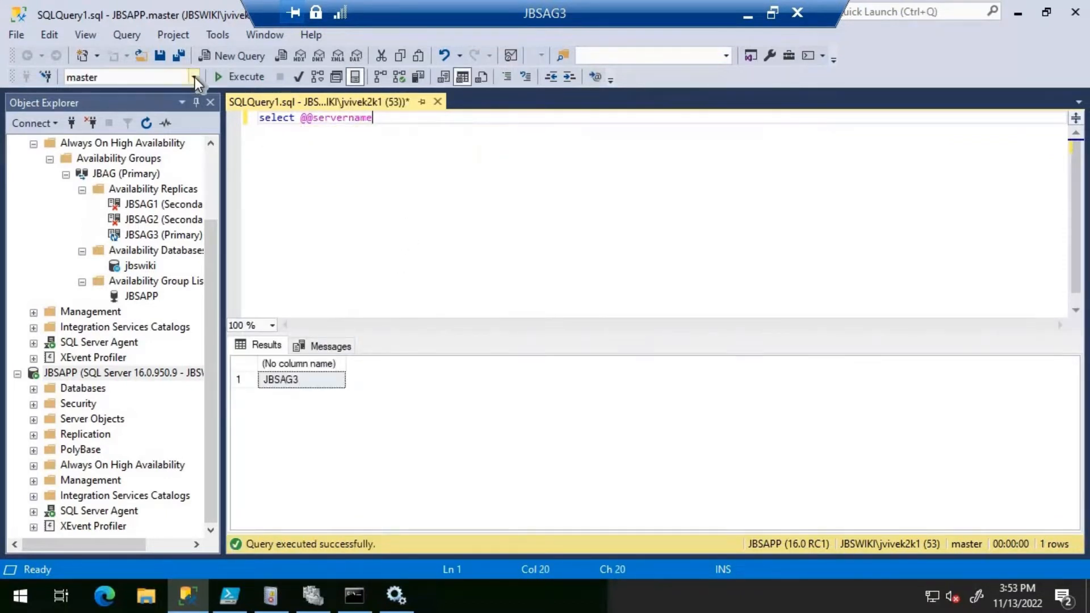
Step: Switch the query to the jbswiki database, replace its text with "select * from table1", and execute it
{"action": "left_click", "coordinate": [135, 77]}
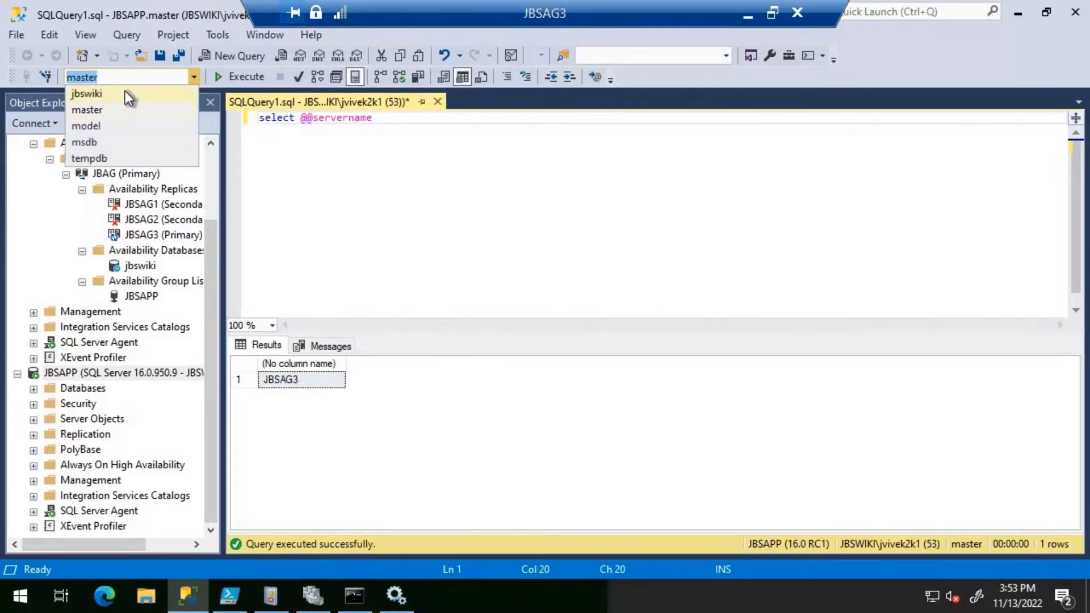
{"action": "key", "text": "Return"}
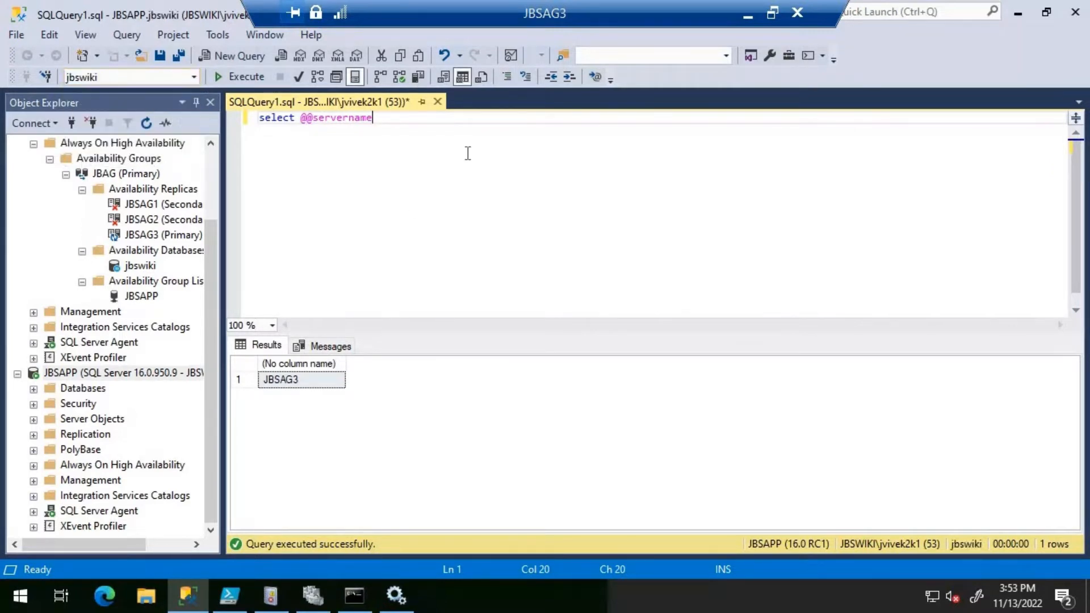
{"action": "key", "text": "ctrl+a"}
{"action": "key", "text": "BackSpace"}
{"action": "type", "text": "sele"}
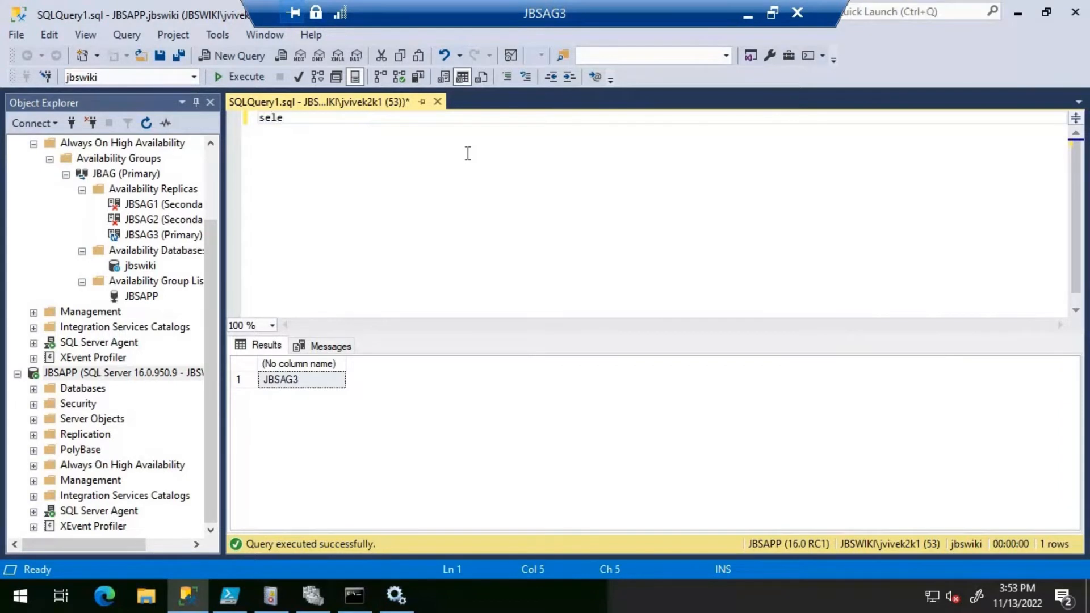
{"action": "type", "text": "ct * from table1"}
{"action": "key", "text": "F5"}
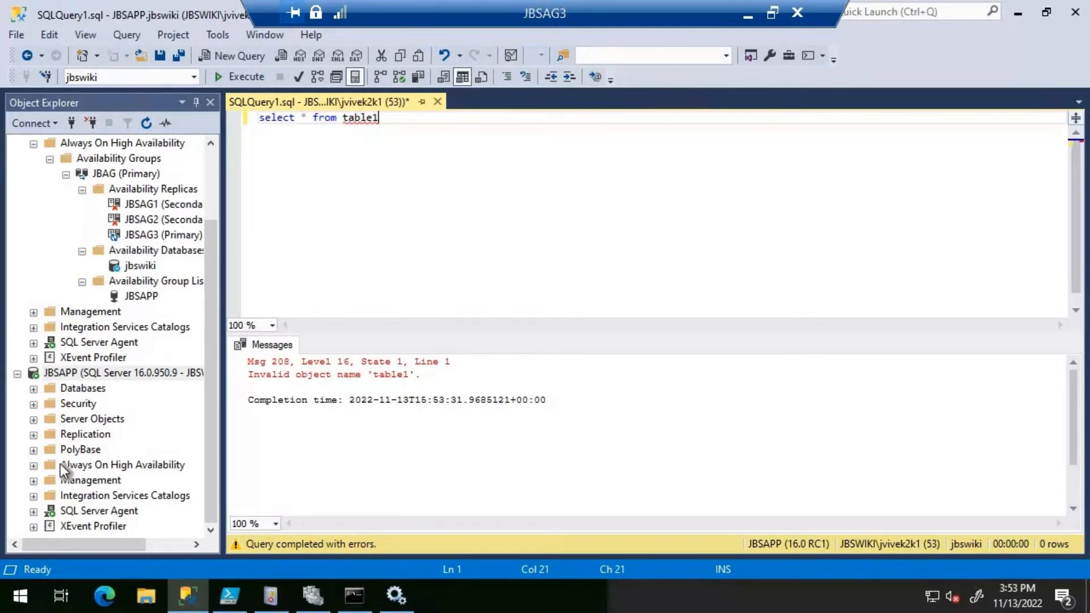
Step: Expand Databases, jbswiki and Tables under the JBSAPP connection to check which user tables exist
{"action": "left_click", "coordinate": [34, 389]}
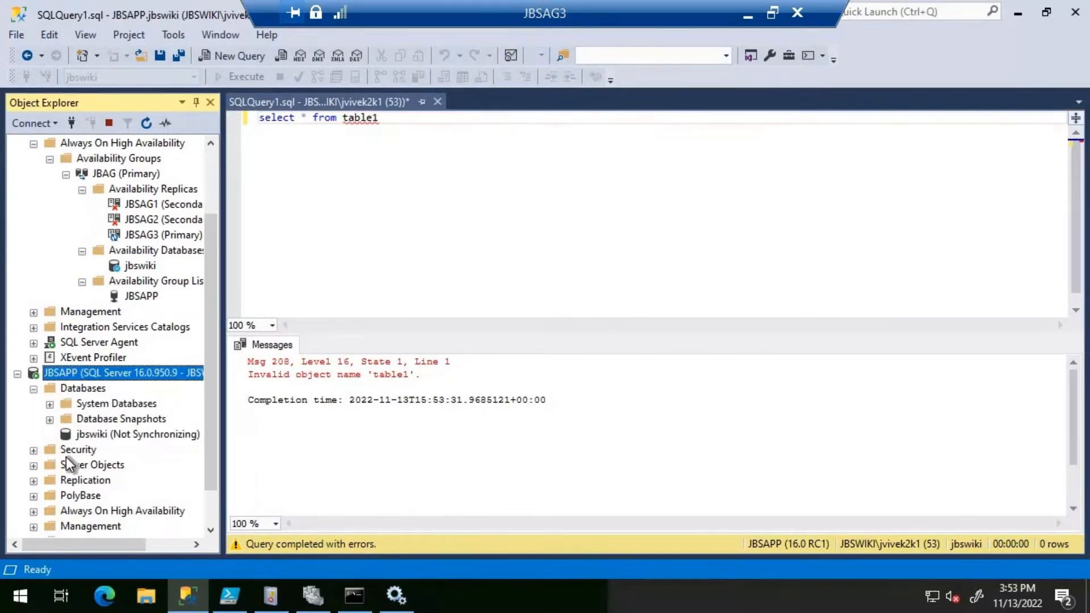
{"action": "left_click", "coordinate": [50, 434]}
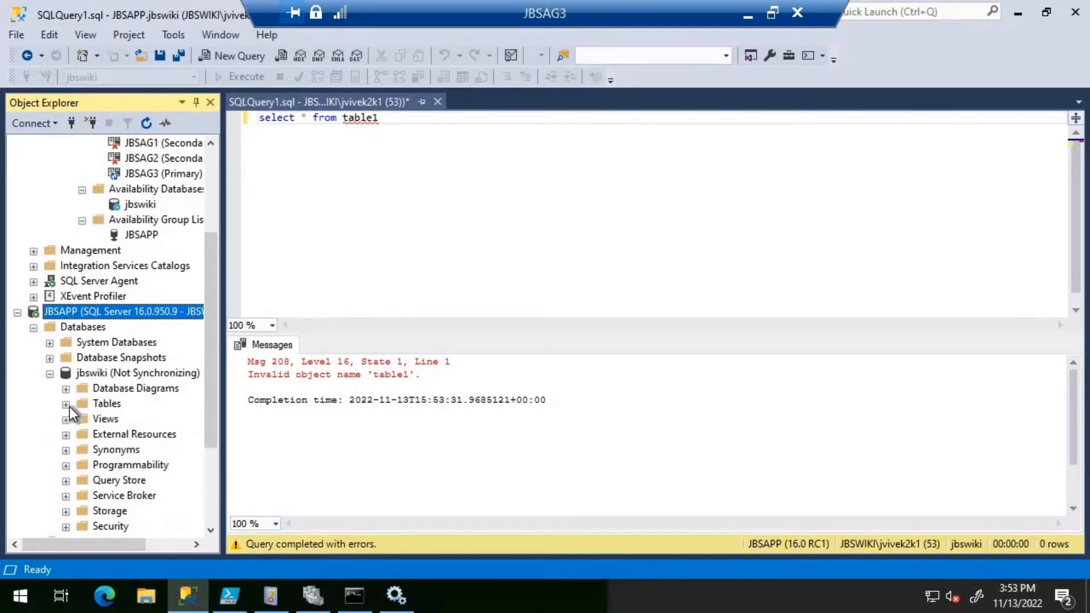
{"action": "left_click", "coordinate": [66, 404]}
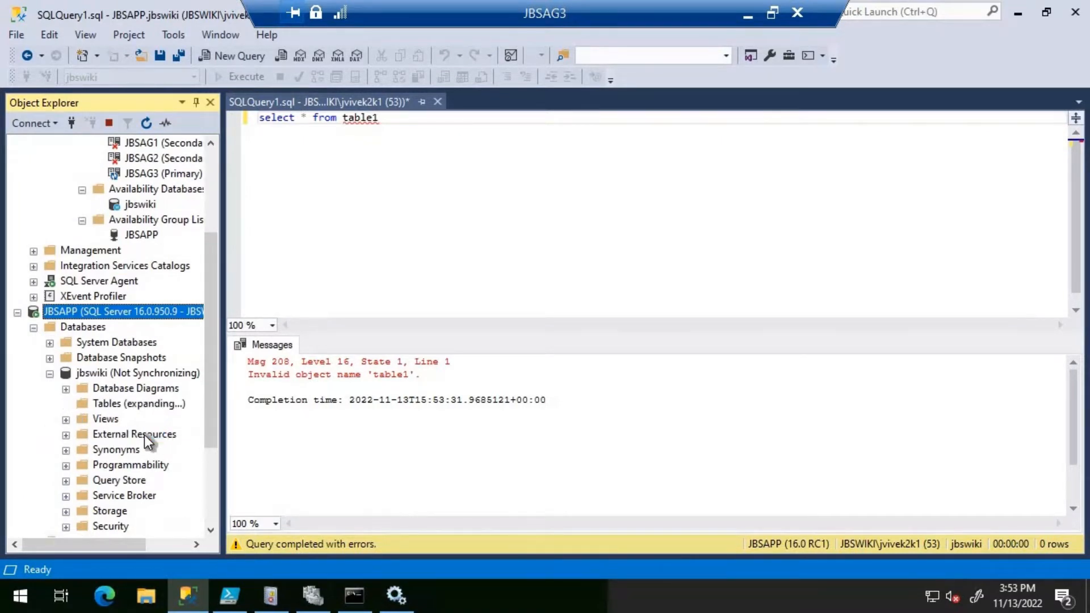
Step: Replace the query with "create table table1(sno int primary key identity(1,1), col2 varchar(255))"
{"action": "left_click", "coordinate": [583, 218]}
{"action": "key", "text": "ctrl+a"}
{"action": "type", "text": "create tab"}
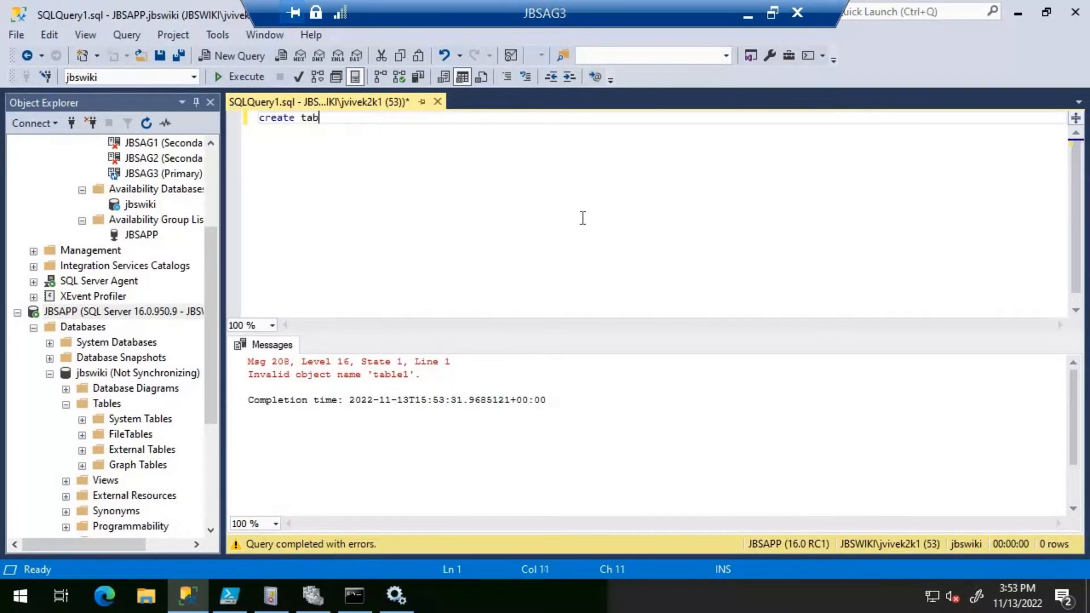
{"action": "type", "text": "le tab"}
{"action": "type", "text": "le1"}
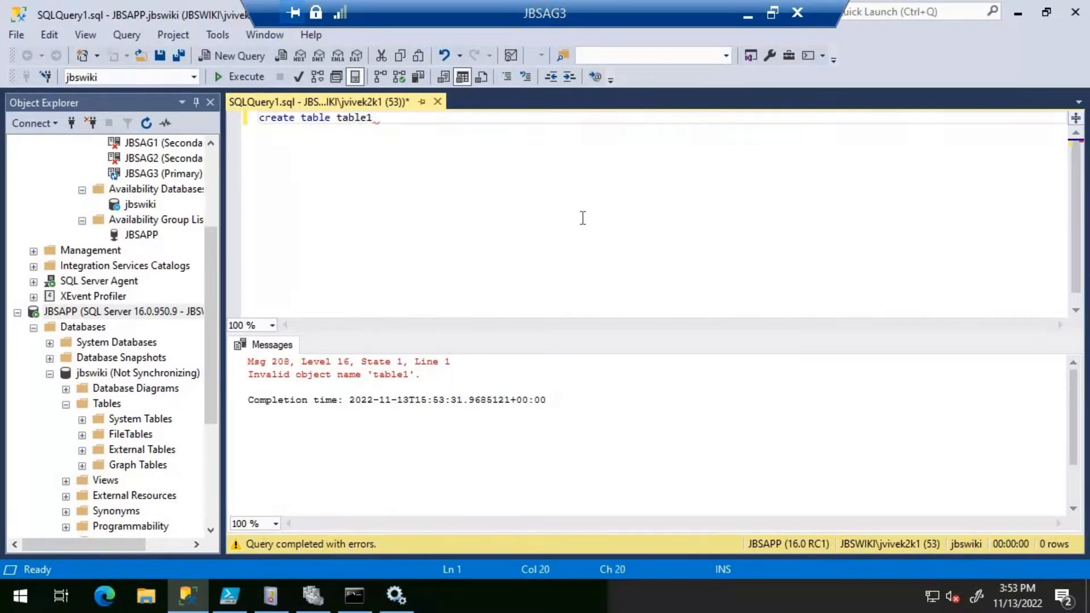
{"action": "type", "text": "(sno int primary key "}
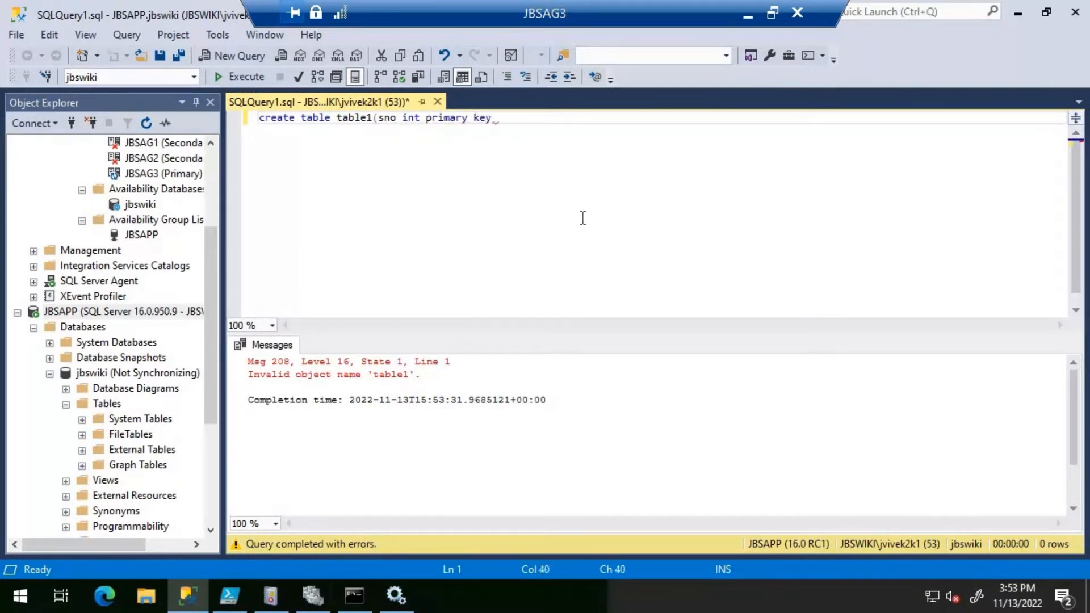
{"action": "type", "text": "identity(1,1)"}
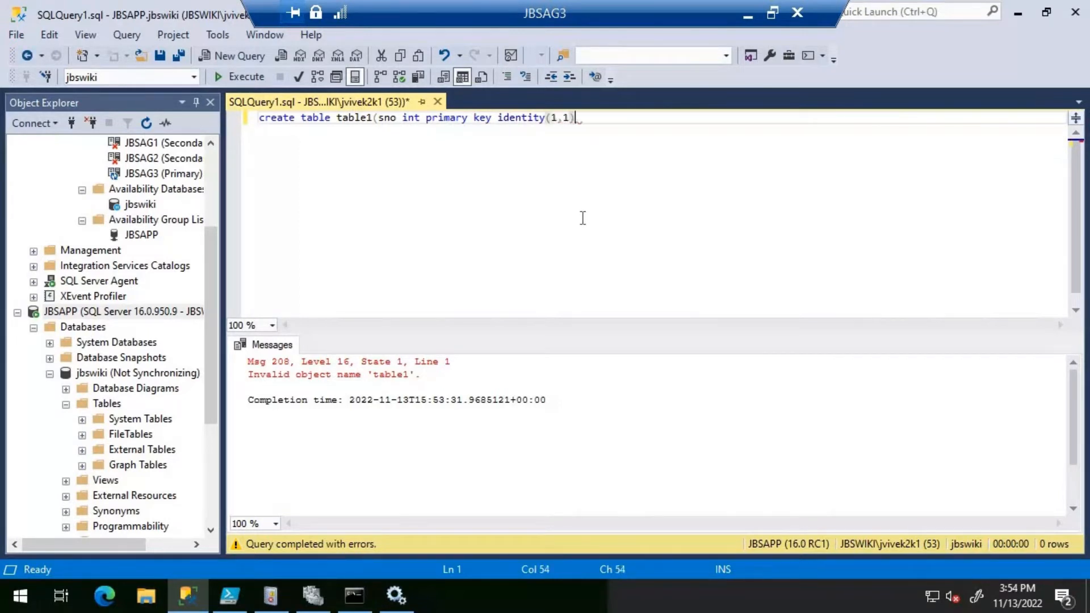
{"action": "type", "text": ","}
{"action": "key", "text": "Return"}
{"action": "type", "text": "col2 va"}
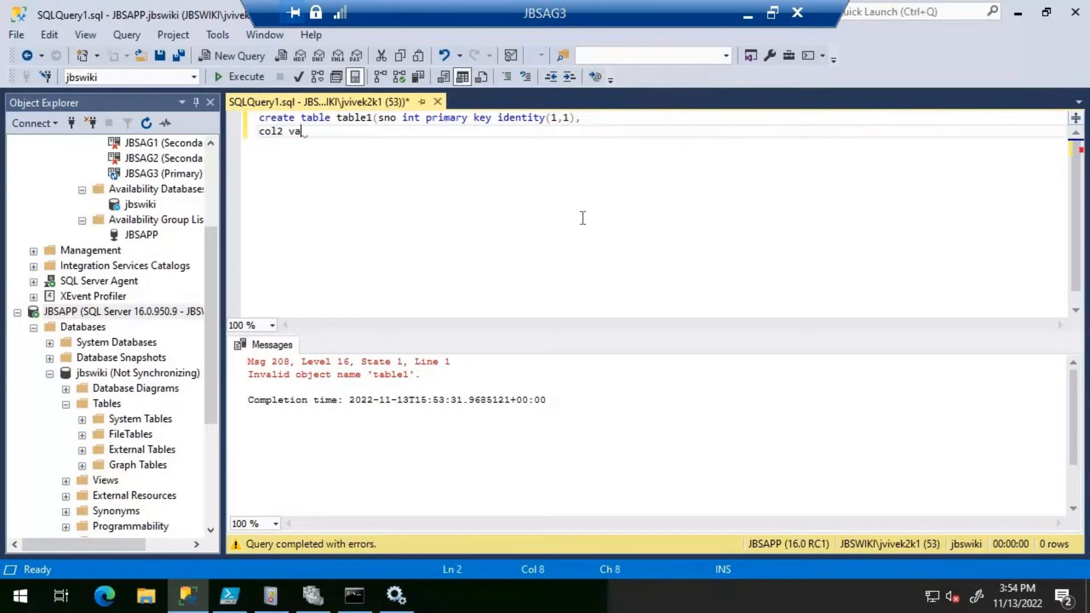
{"action": "type", "text": "rchar(255))"}
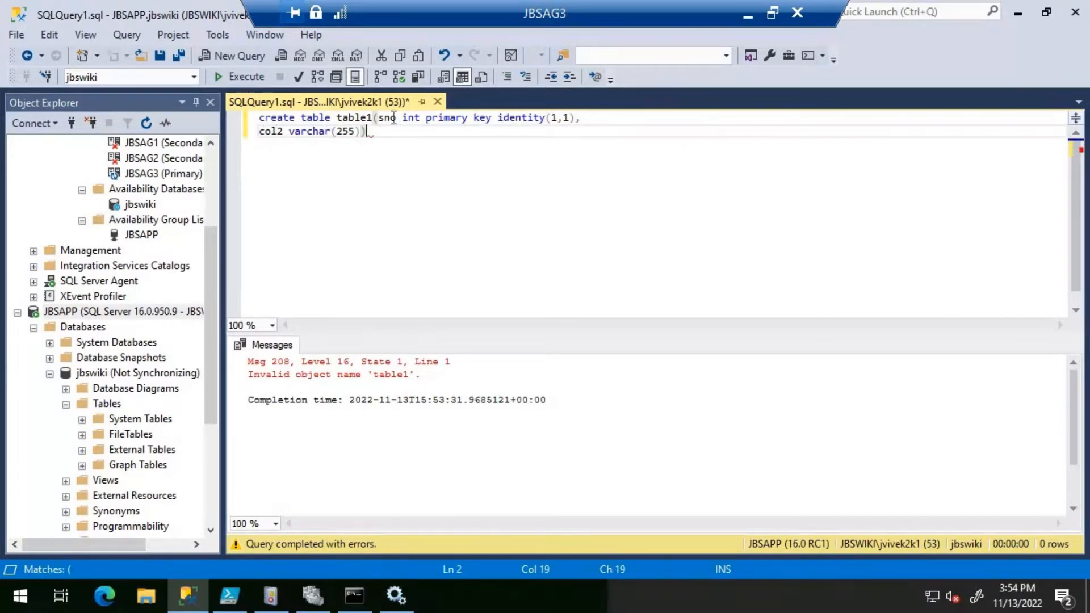
Step: Rename the first column in the create table statement from sno to Col1 and execute the statement
{"action": "key", "text": "Up"}
{"action": "key", "text": "Right"}
{"action": "key", "text": "Right"}
{"action": "key", "text": "shift+Right"}
{"action": "key", "text": "shift+Right"}
{"action": "key", "text": "shift+Right"}
{"action": "type", "text": "Col1"}
{"action": "key", "text": "F5"}
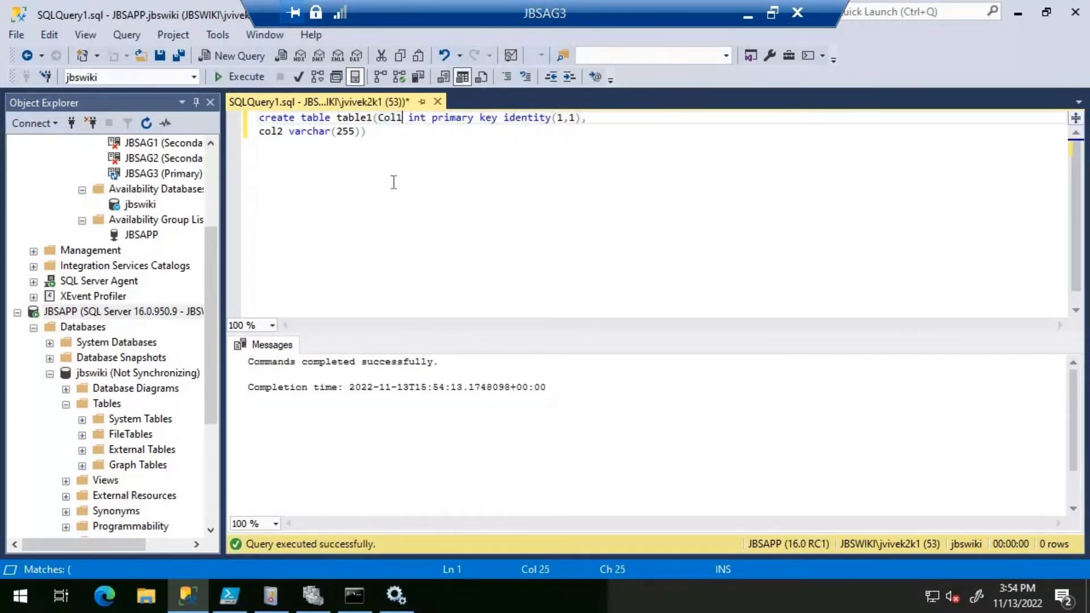
Step: Below the create table statement, add "insert into table1 values ('jbswiki')" followed by "go 10"
{"action": "double_click", "coordinate": [344, 120]}
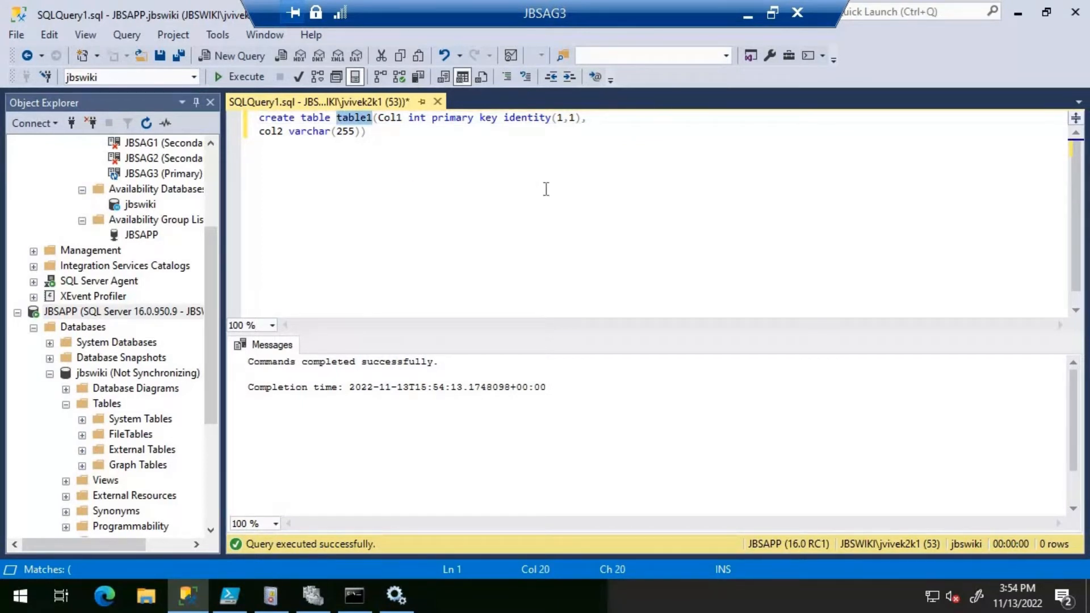
{"action": "left_click", "coordinate": [458, 152]}
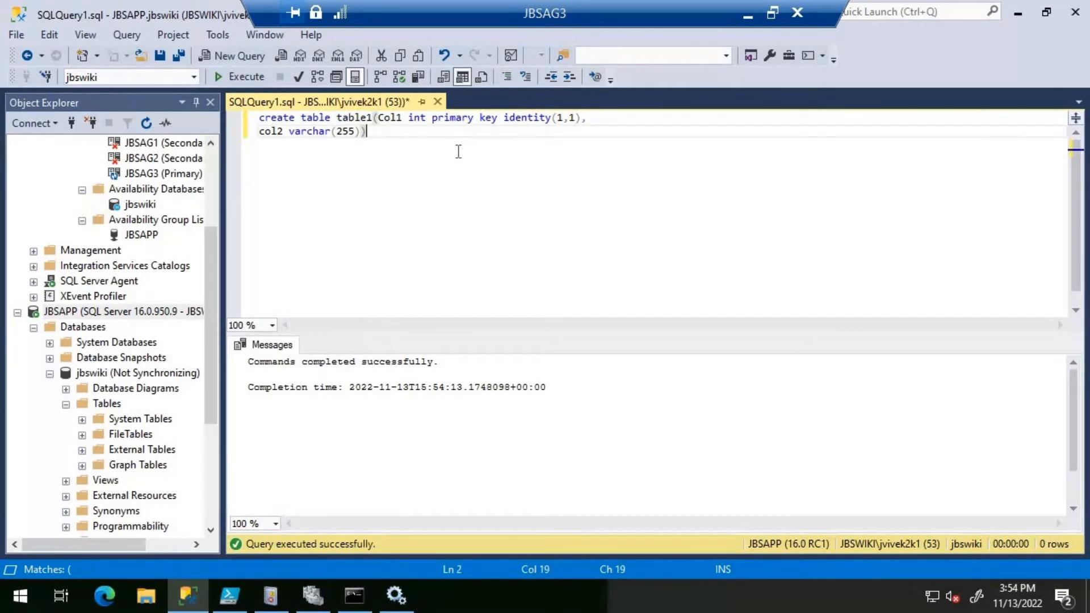
{"action": "key", "text": "Return"}
{"action": "key", "text": "Return"}
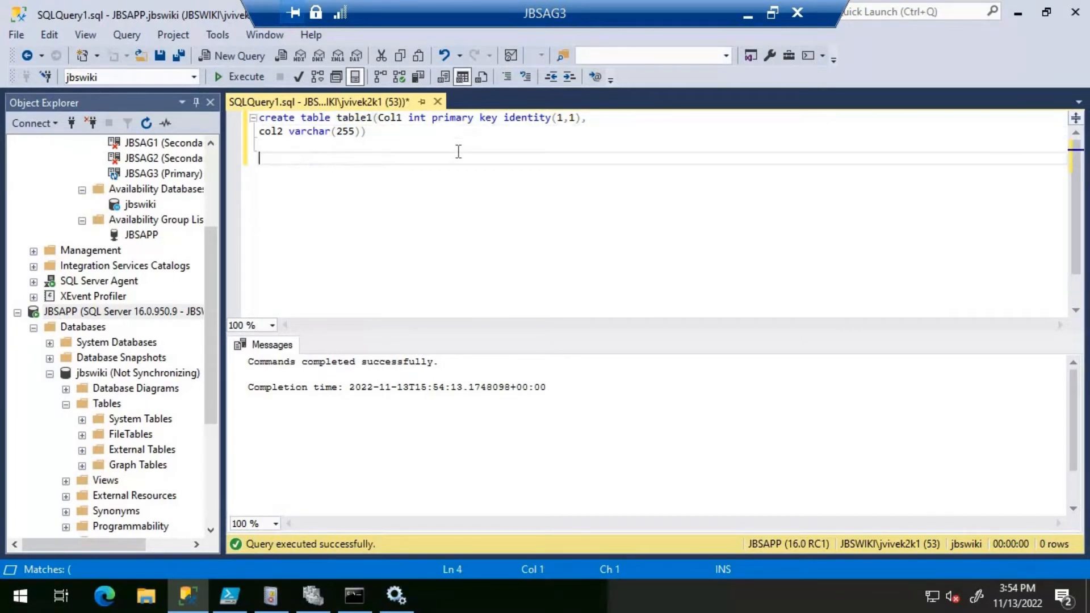
{"action": "type", "text": "insert into"}
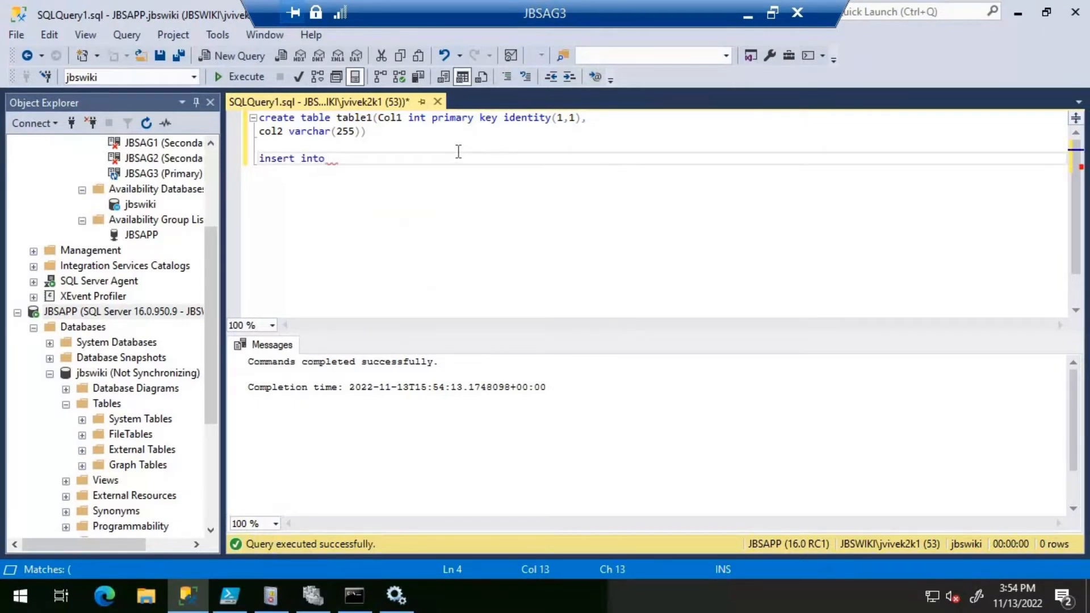
{"action": "type", "text": " tab"}
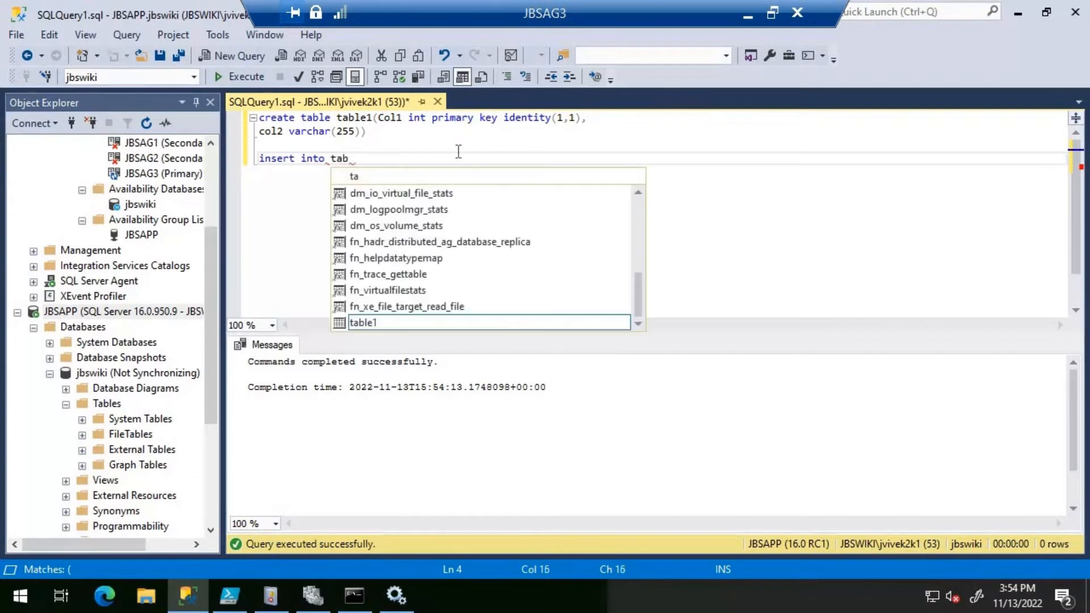
{"action": "type", "text": "le1 values ("}
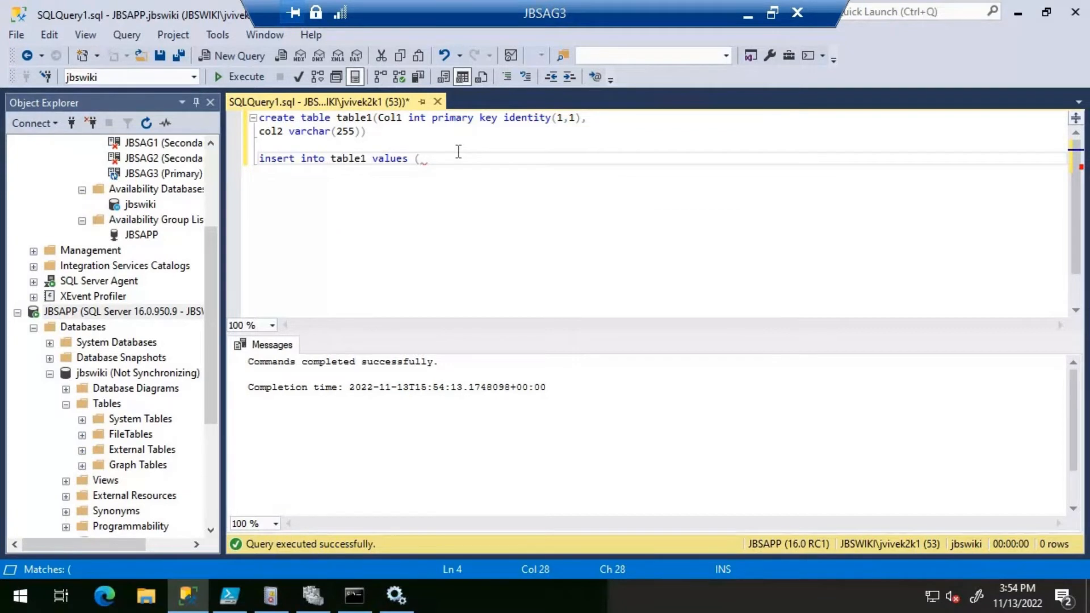
{"action": "type", "text": "'')"}
{"action": "key", "text": "Left"}
{"action": "key", "text": "Left"}
{"action": "type", "text": "jbswiki"}
{"action": "key", "text": "End"}
{"action": "key", "text": "Return"}
{"action": "type", "text": "go 10"}
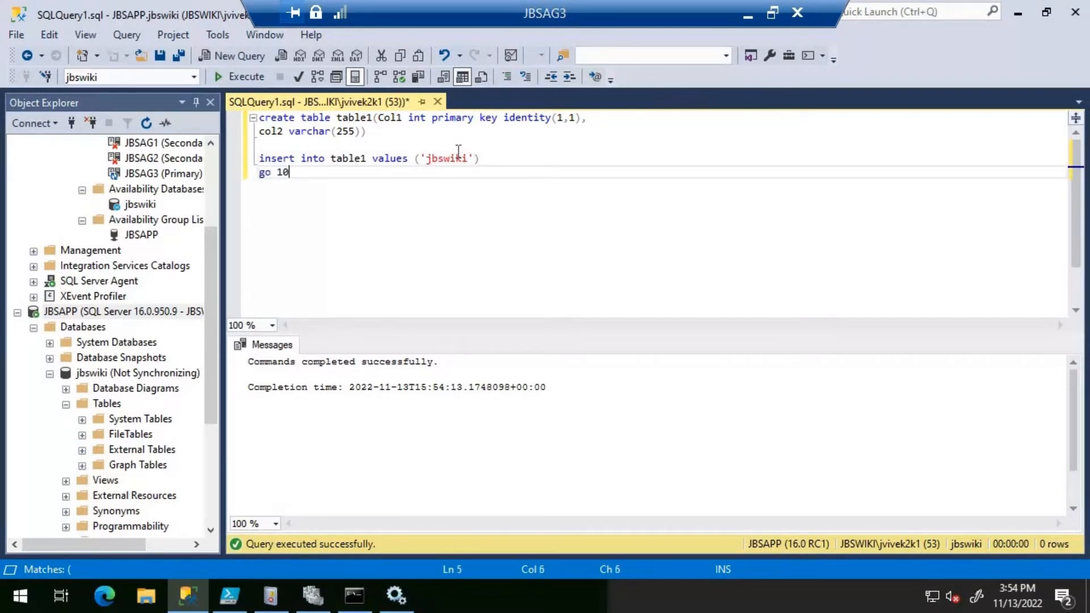
Step: Execute only the insert statement and its "go 10" batch line
{"action": "key", "text": "shift+Up"}
{"action": "key", "text": "shift+Up"}
{"action": "key", "text": "F5"}
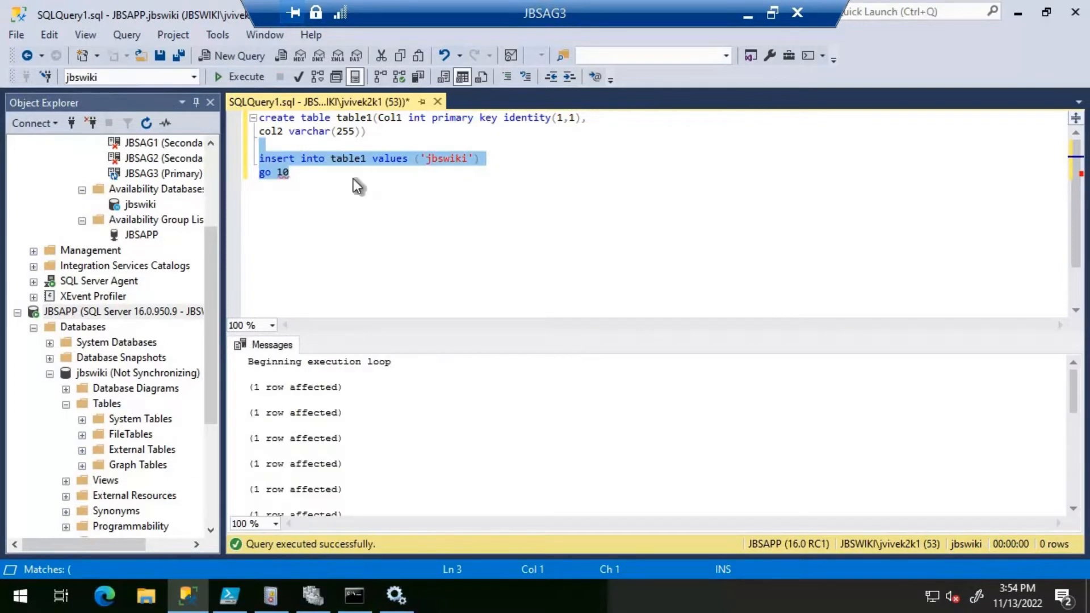
Step: Add "select * from table1" below the insert batch and execute only that statement to check the inserted rows
{"action": "left_click", "coordinate": [403, 185]}
{"action": "key", "text": "Return"}
{"action": "key", "text": "Return"}
{"action": "type", "text": "select "}
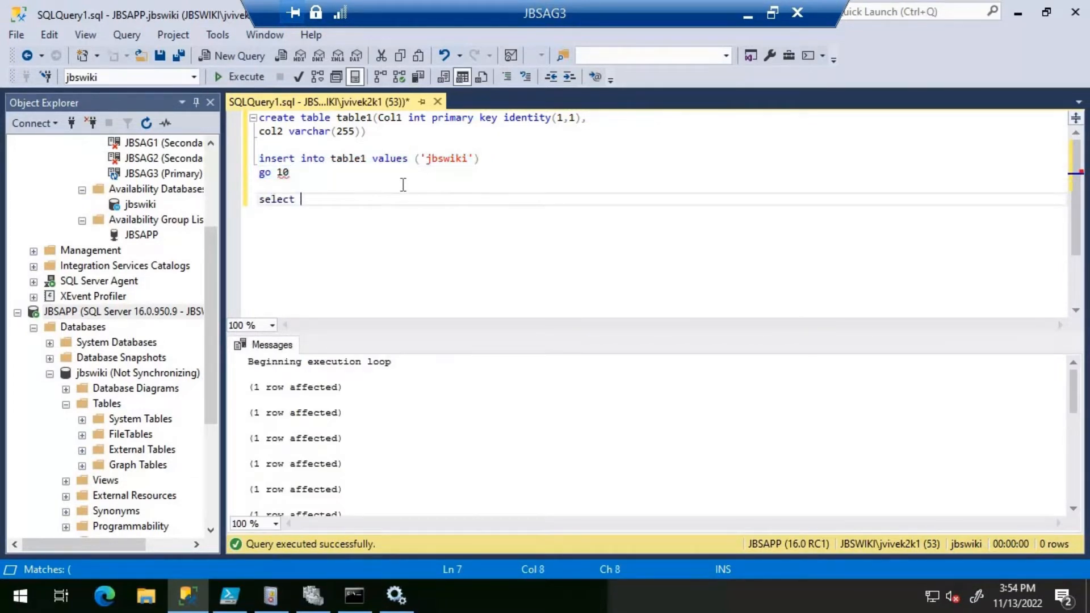
{"action": "type", "text": "* from table1"}
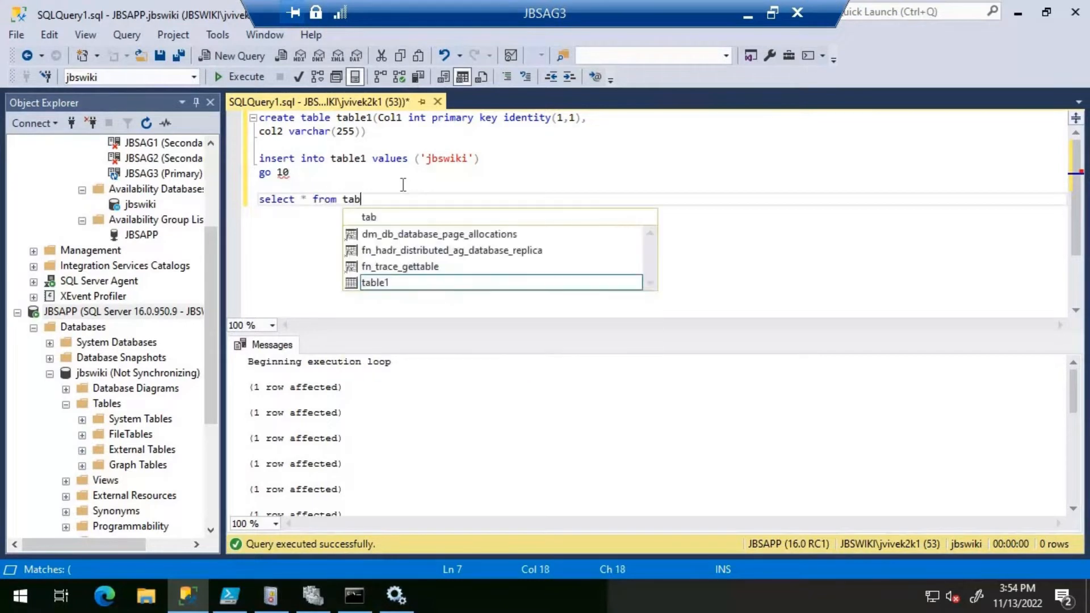
{"action": "key", "text": "shift+Home"}
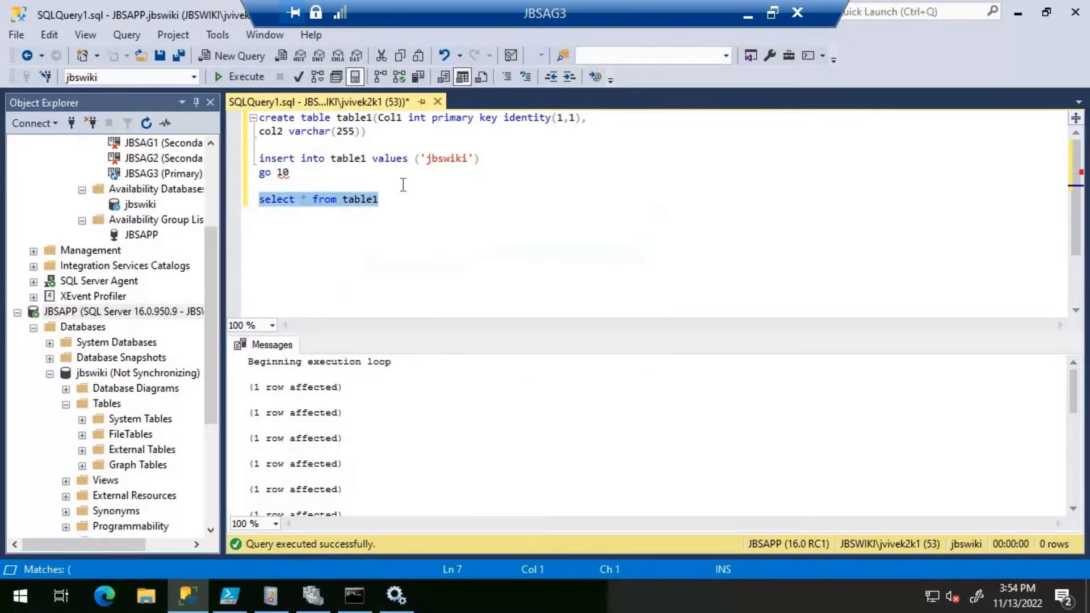
{"action": "key", "text": "F5"}
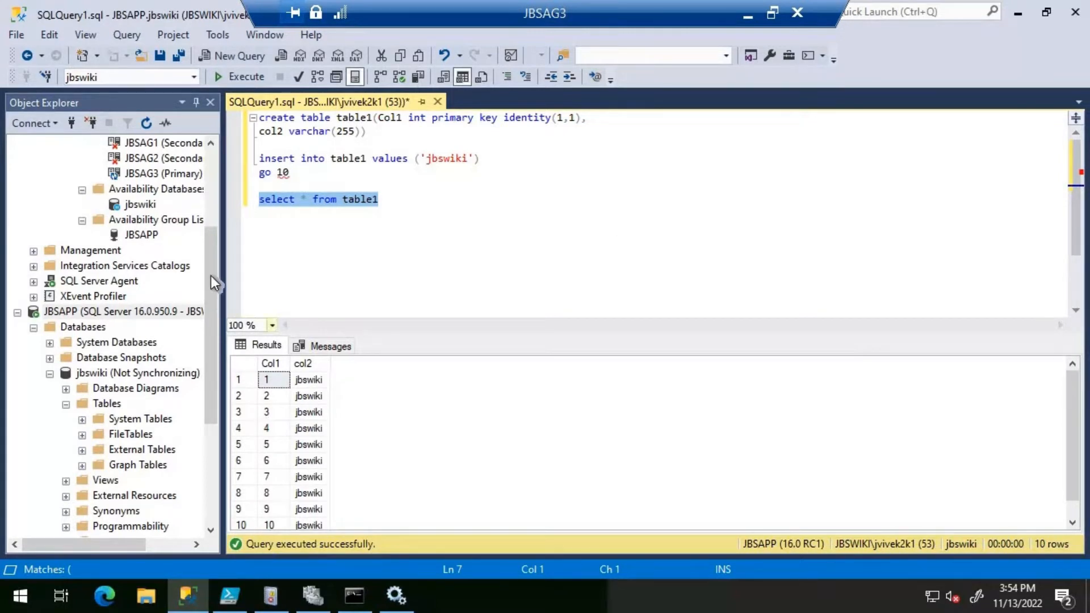
Step: Collapse the JBSAPP node in Object Explorer and refresh the Azure portal's virtual machine list to check each machine's status
{"action": "left_click_drag", "start_coordinate": [210, 275], "coordinate": [219, 102]}
{"action": "left_click", "coordinate": [18, 465]}
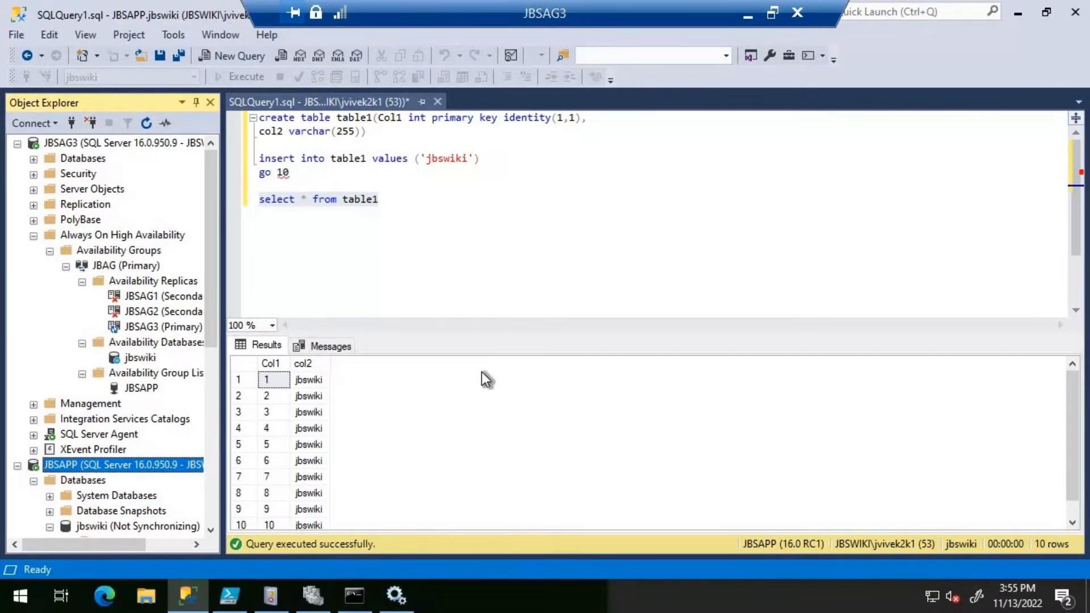
{"action": "left_click", "coordinate": [745, 17]}
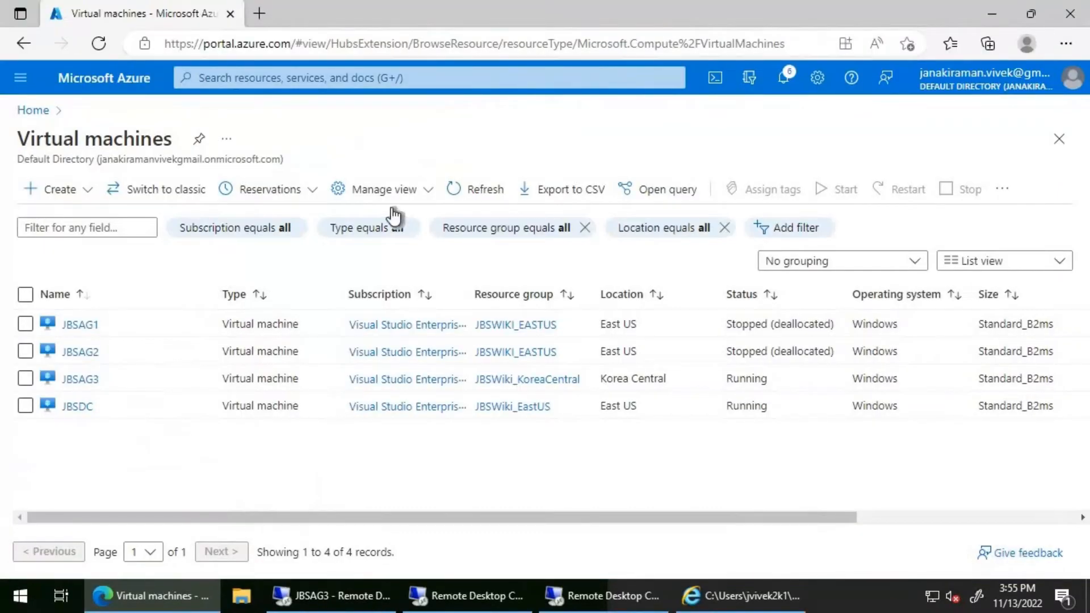
{"action": "left_click", "coordinate": [469, 193]}
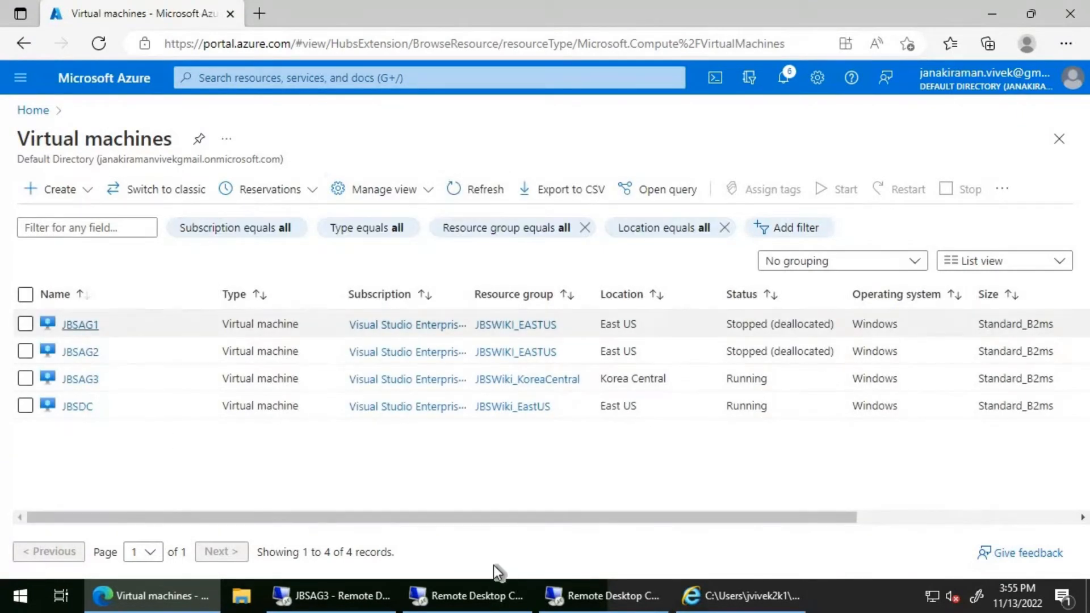
{"action": "left_click", "coordinate": [363, 595]}
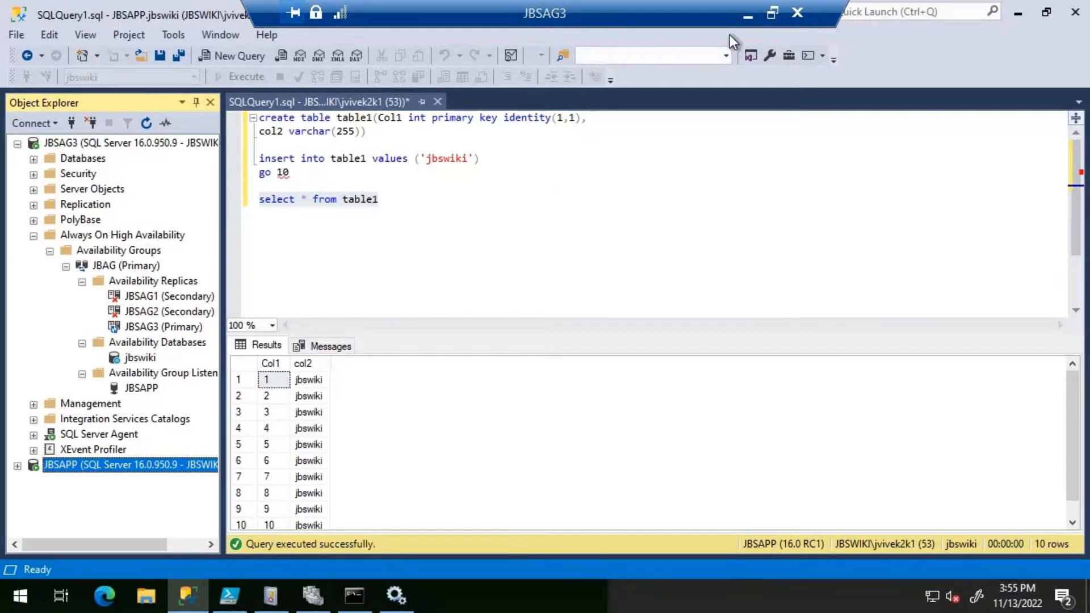
Step: In the Azure portal, start the virtual machines JBSAG1 and JBSAG2 and check the notifications for their startup
{"action": "left_click", "coordinate": [746, 16]}
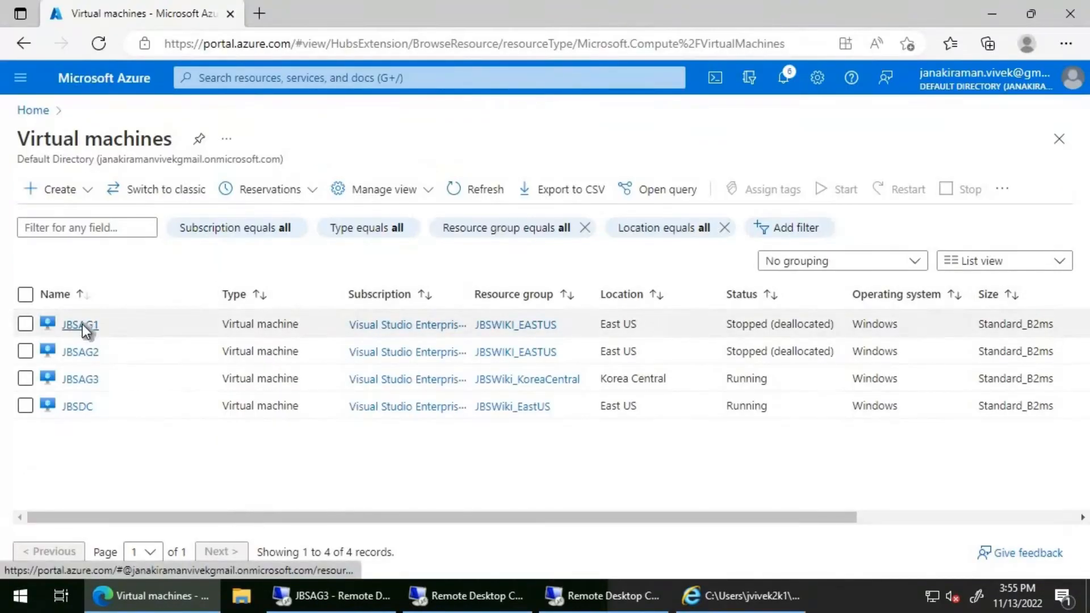
{"action": "left_click", "coordinate": [85, 326]}
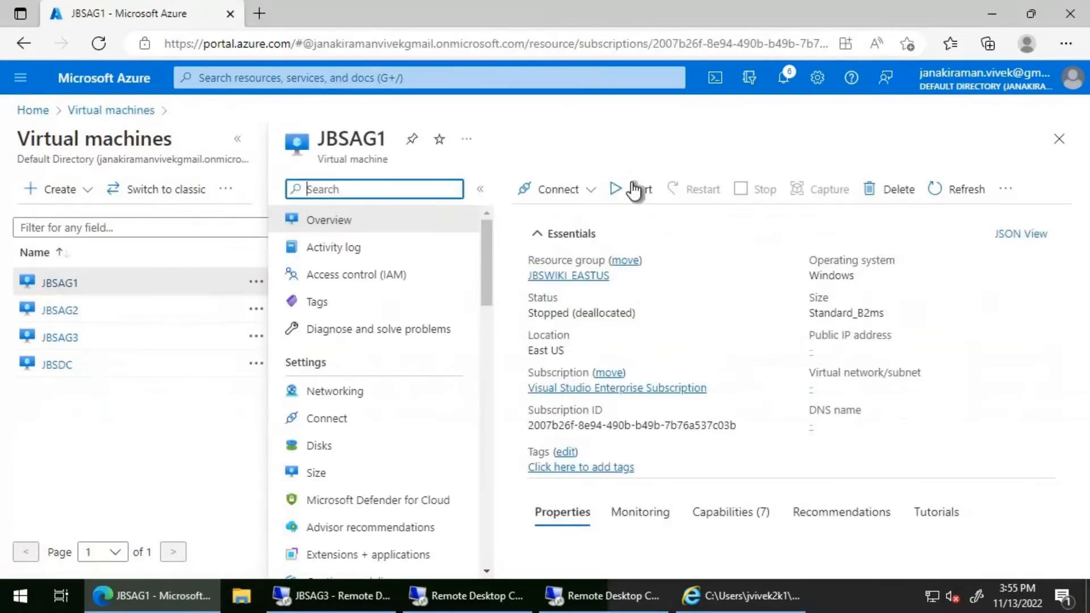
{"action": "left_click", "coordinate": [633, 188]}
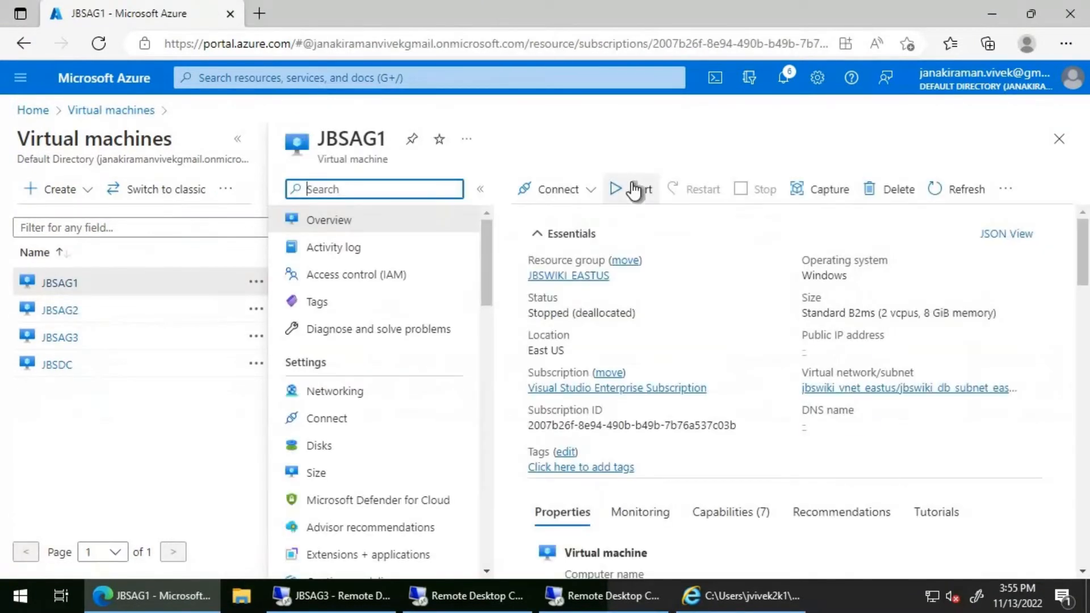
{"action": "left_click", "coordinate": [73, 313]}
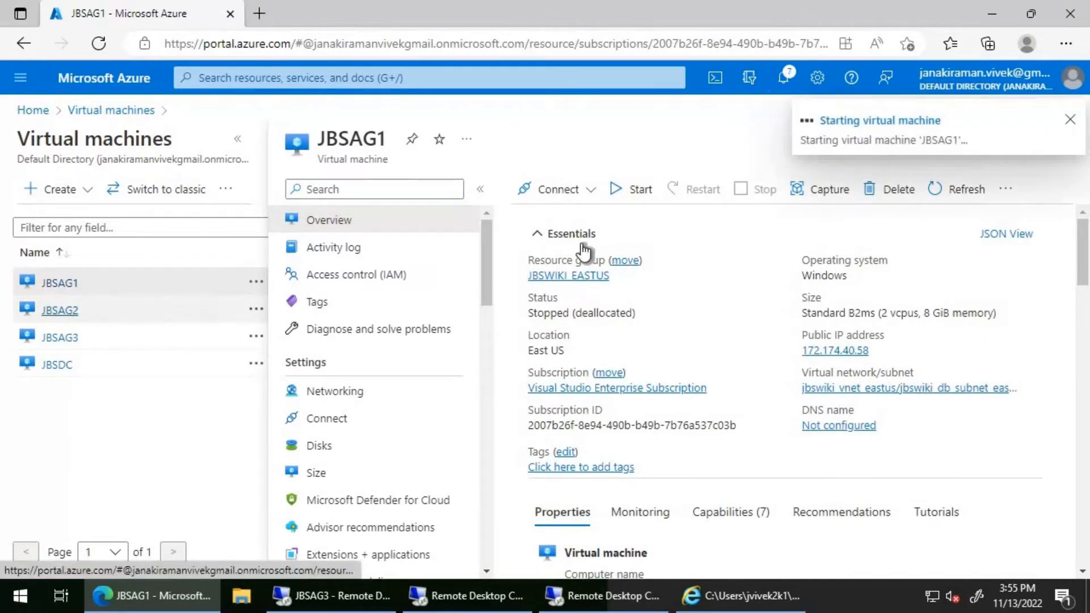
{"action": "left_click", "coordinate": [640, 195]}
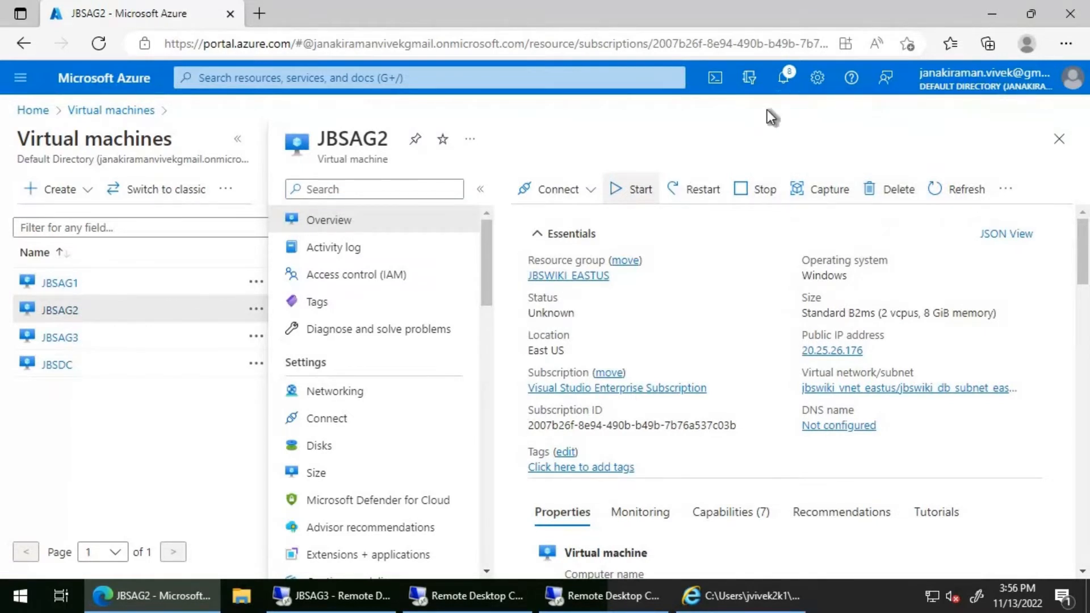
{"action": "left_click", "coordinate": [784, 80]}
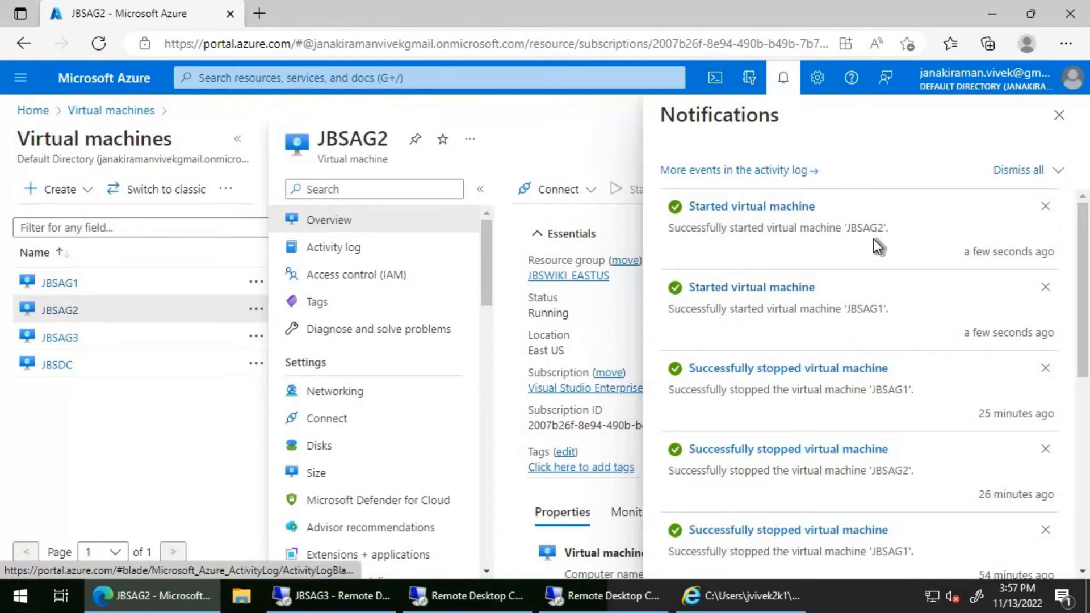
{"action": "left_click", "coordinate": [781, 81]}
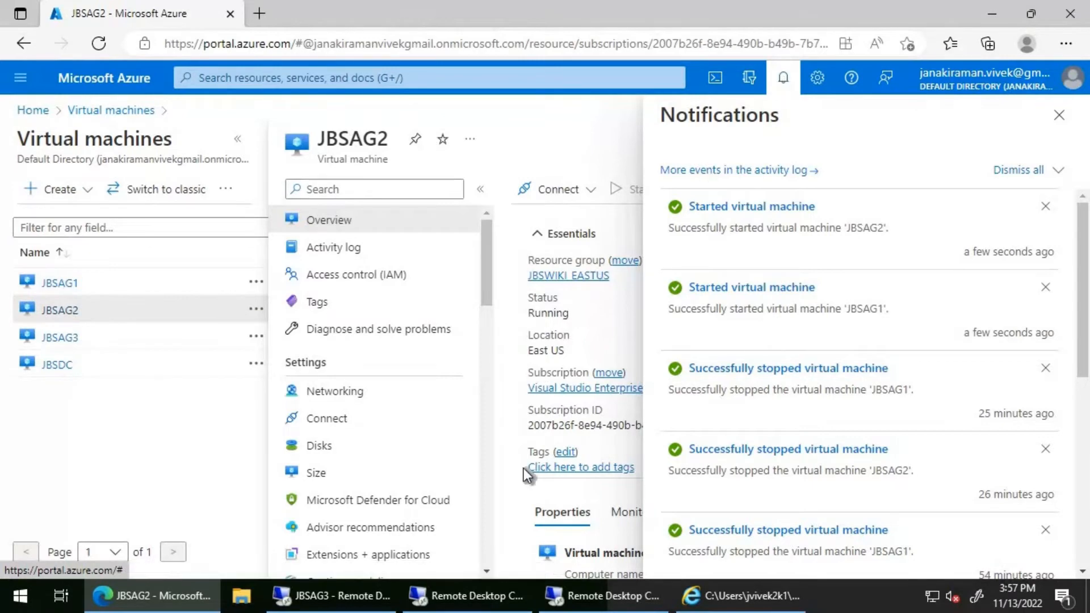
Step: Return to the JBSAG3 remote session and disconnect the JBSAPP connection from Object Explorer
{"action": "left_click", "coordinate": [340, 596]}
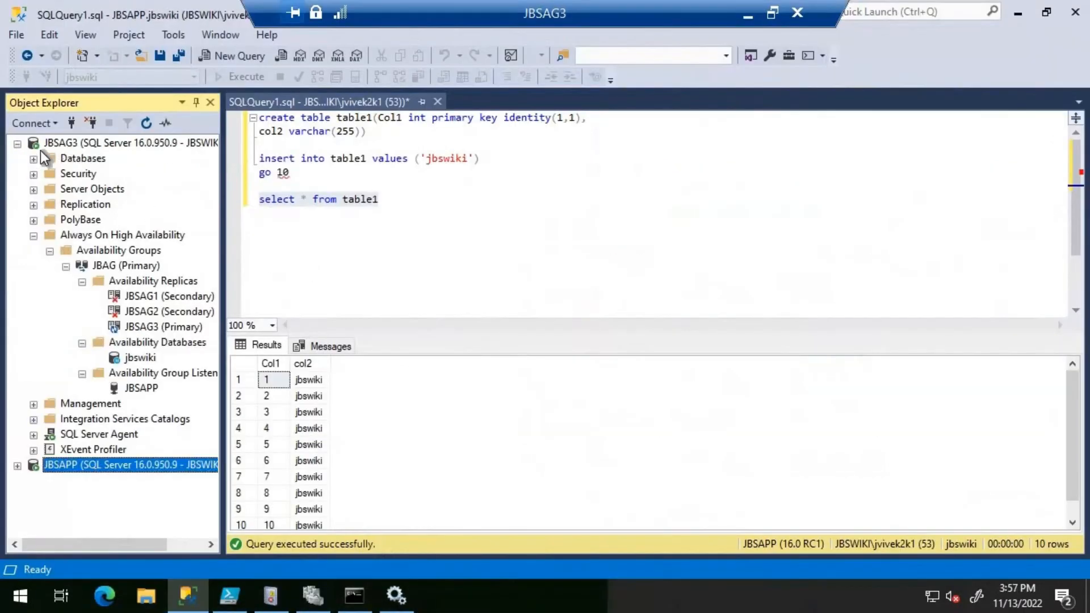
{"action": "left_click", "coordinate": [93, 123]}
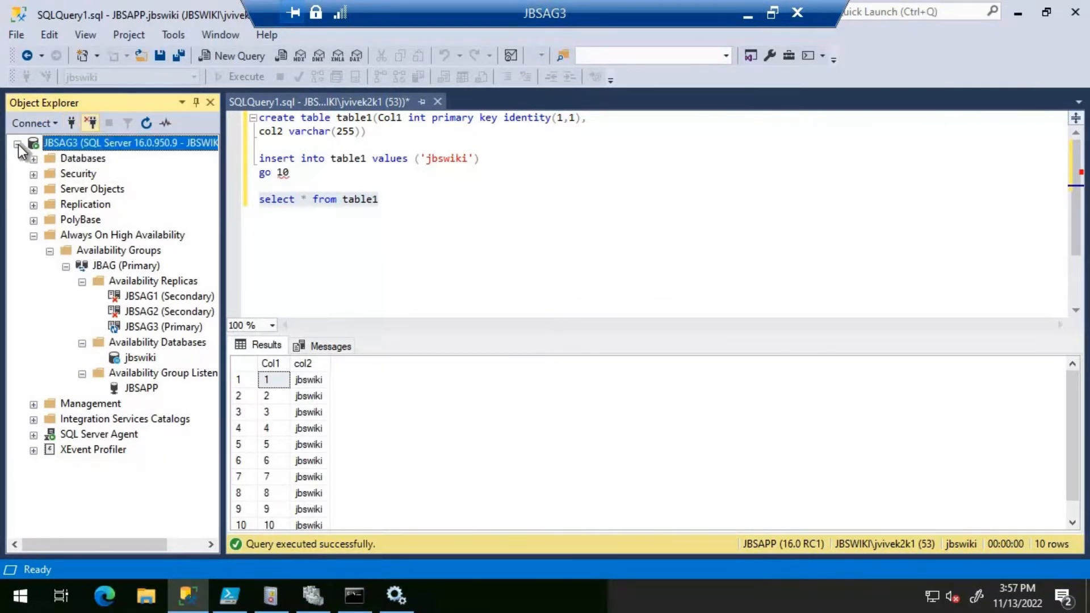
Step: Connect Object Explorer to the database engines JBSAG1 and JBSAG2 using Windows Authentication
{"action": "left_click", "coordinate": [33, 124]}
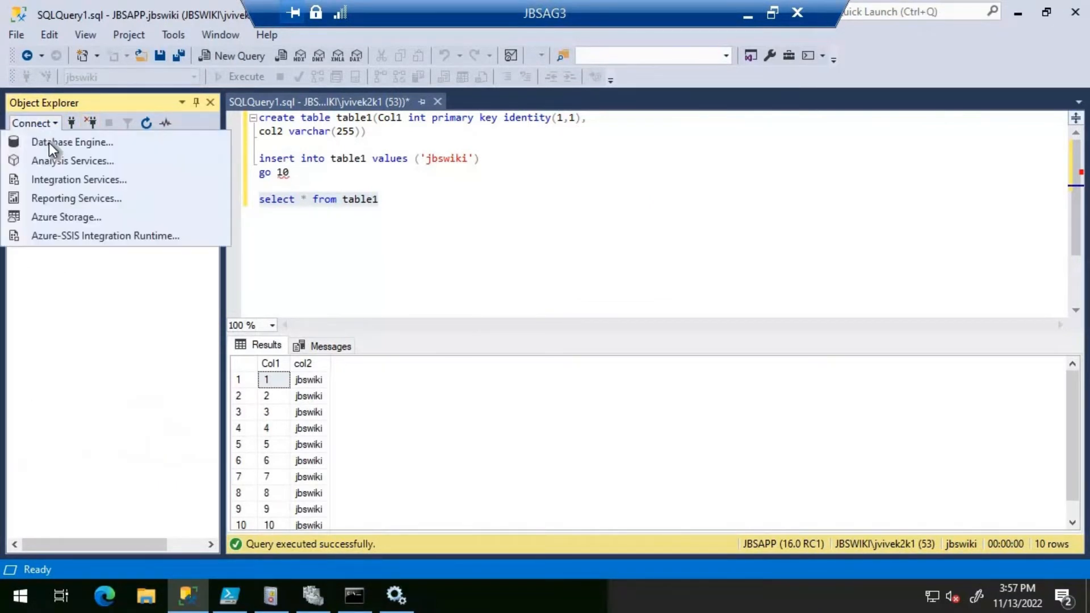
{"action": "key", "text": "Return"}
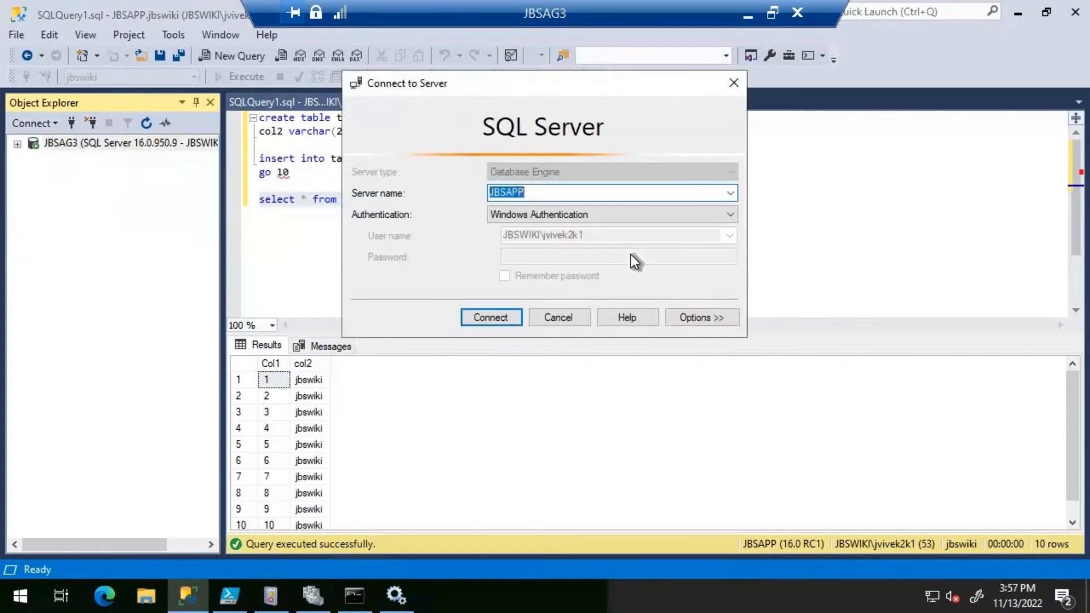
{"action": "type", "text": "JBSAG1"}
{"action": "key", "text": "Return"}
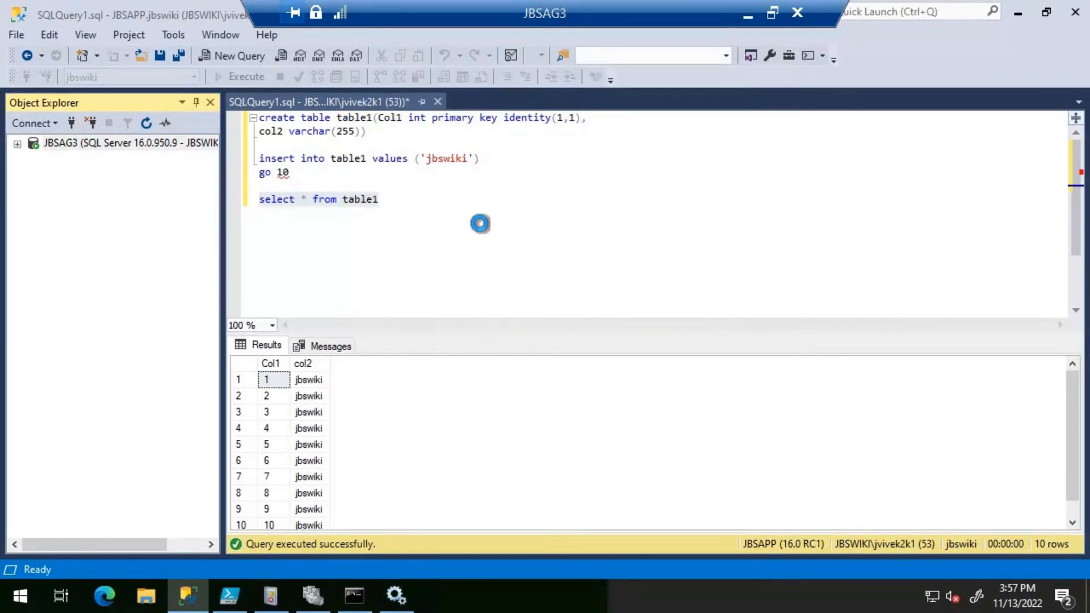
{"action": "left_click", "coordinate": [42, 127]}
{"action": "left_click", "coordinate": [42, 140]}
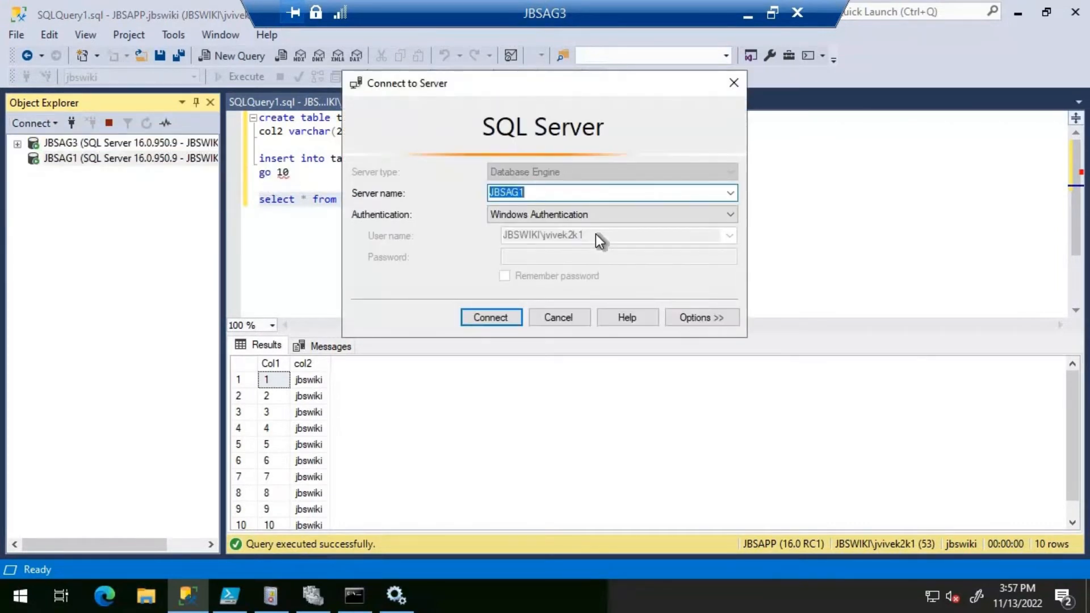
{"action": "type", "text": "JBSAG2"}
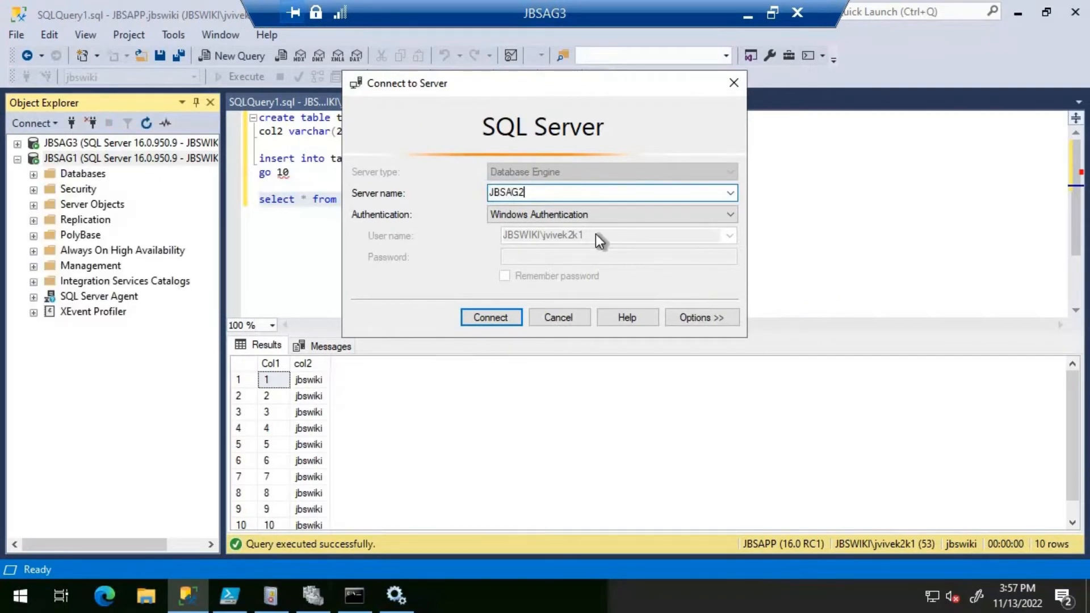
{"action": "key", "text": "Return"}
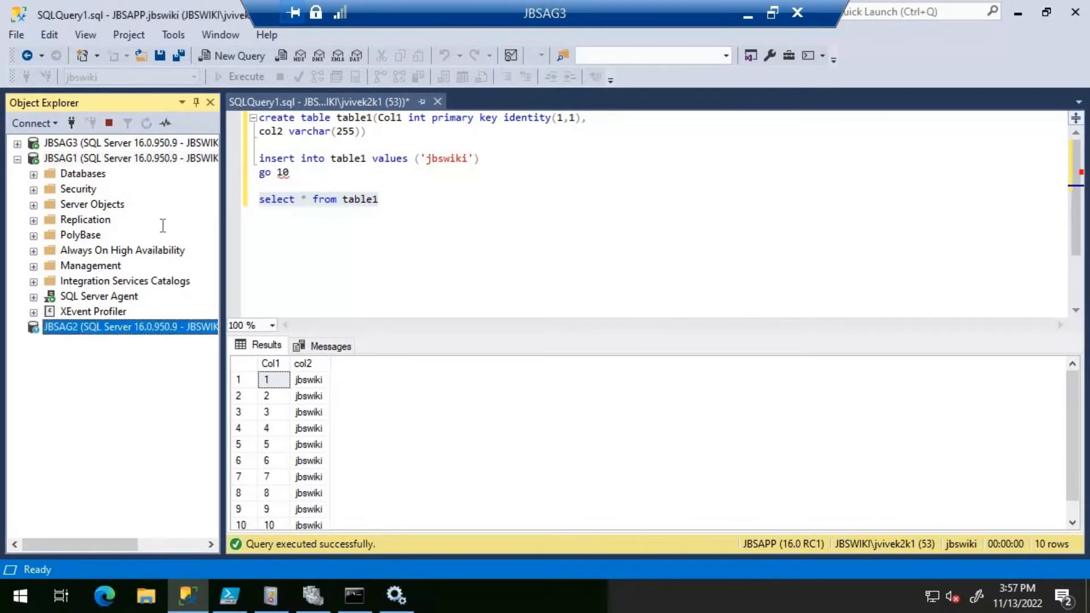
Step: Expand the JBAG availability group under JBSAG1, suspend data movement for its jbswiki database, and refresh Object Explorer
{"action": "left_click", "coordinate": [33, 251]}
{"action": "left_click", "coordinate": [49, 267]}
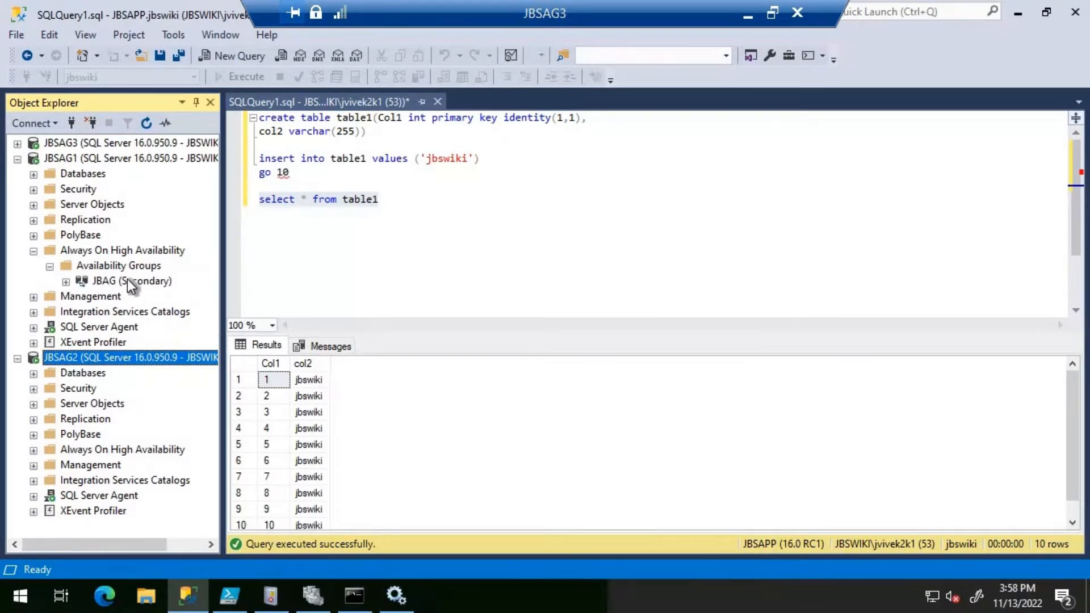
{"action": "left_click", "coordinate": [66, 282]}
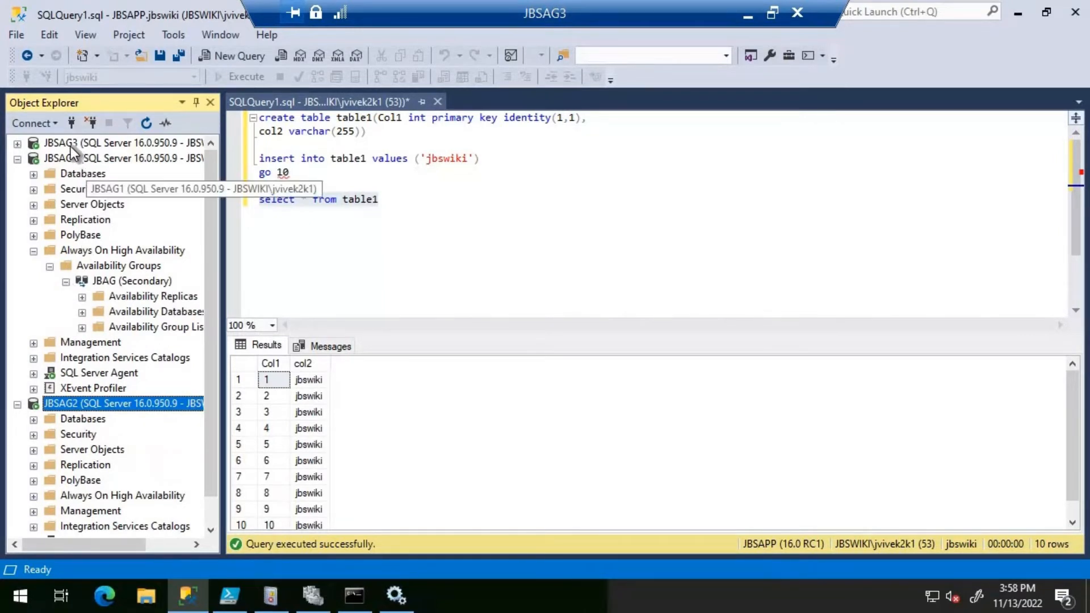
{"action": "type", "text": "go 10"}
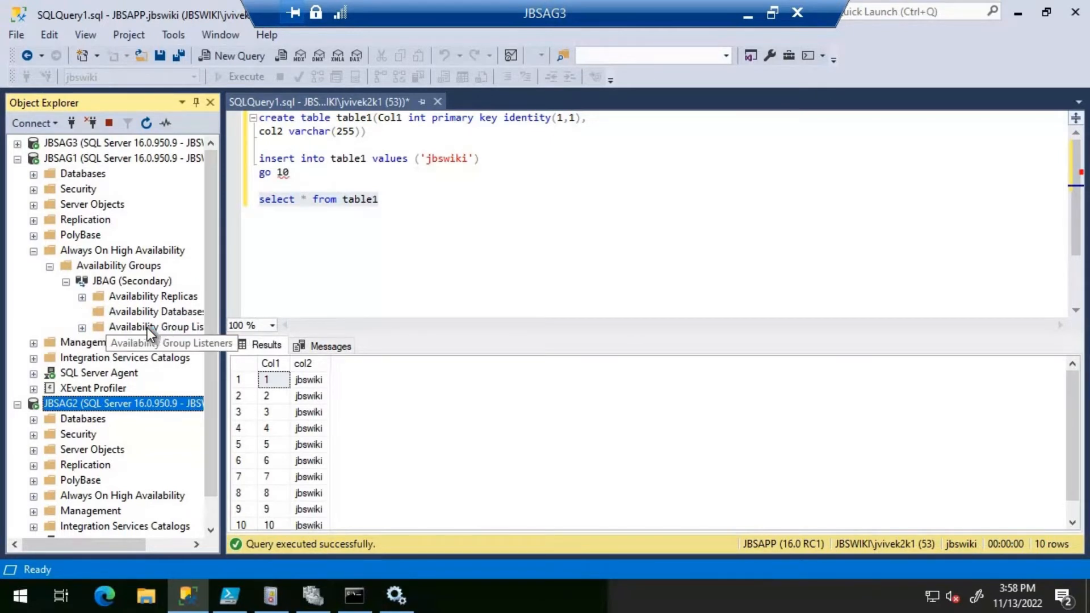
{"action": "right_click", "coordinate": [147, 328]}
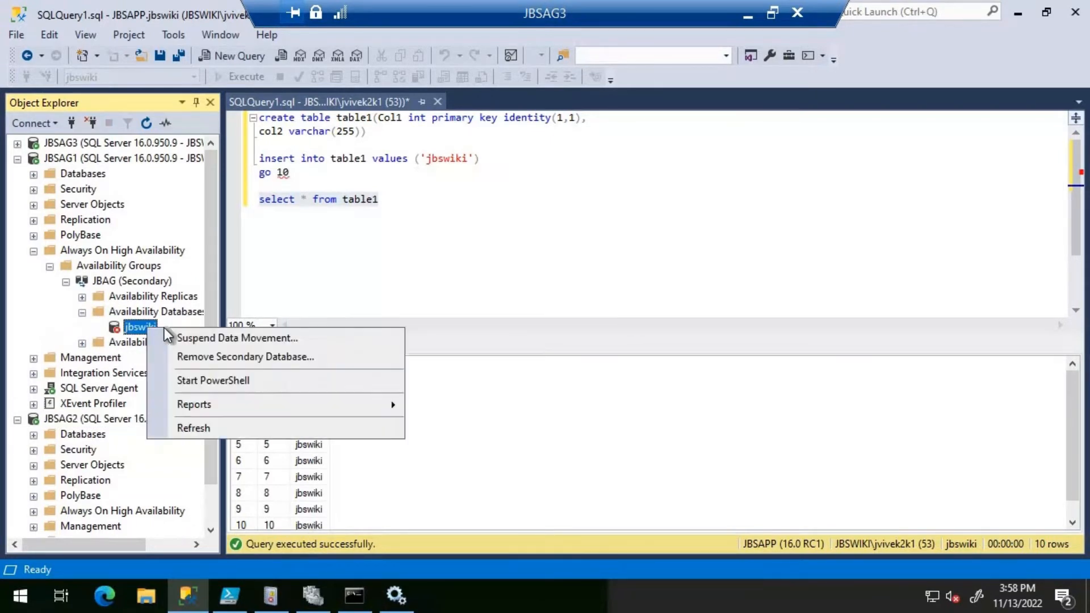
{"action": "left_click", "coordinate": [193, 337]}
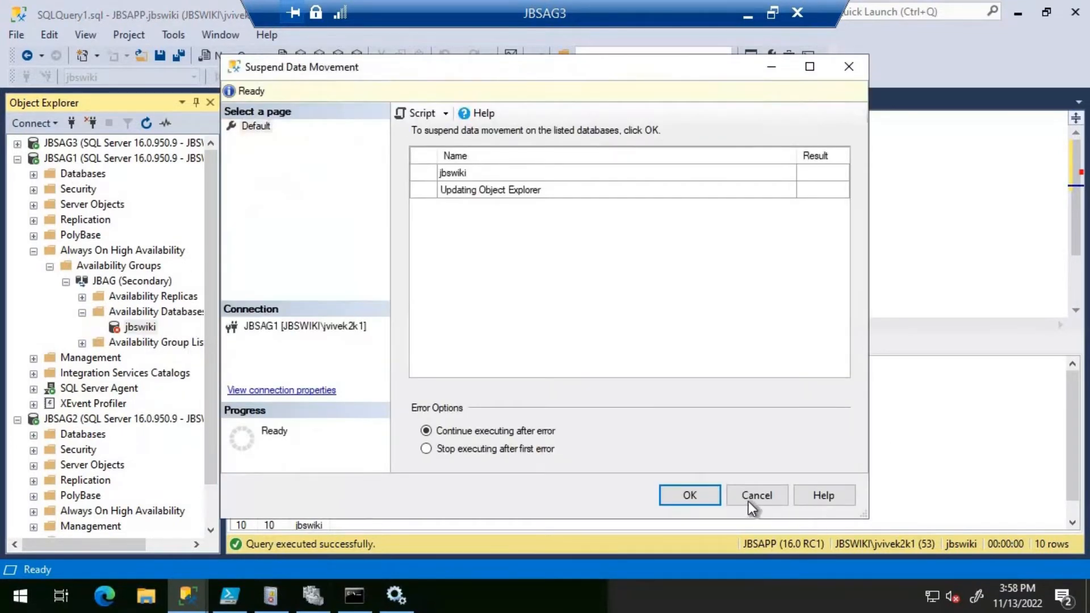
{"action": "left_click", "coordinate": [704, 492]}
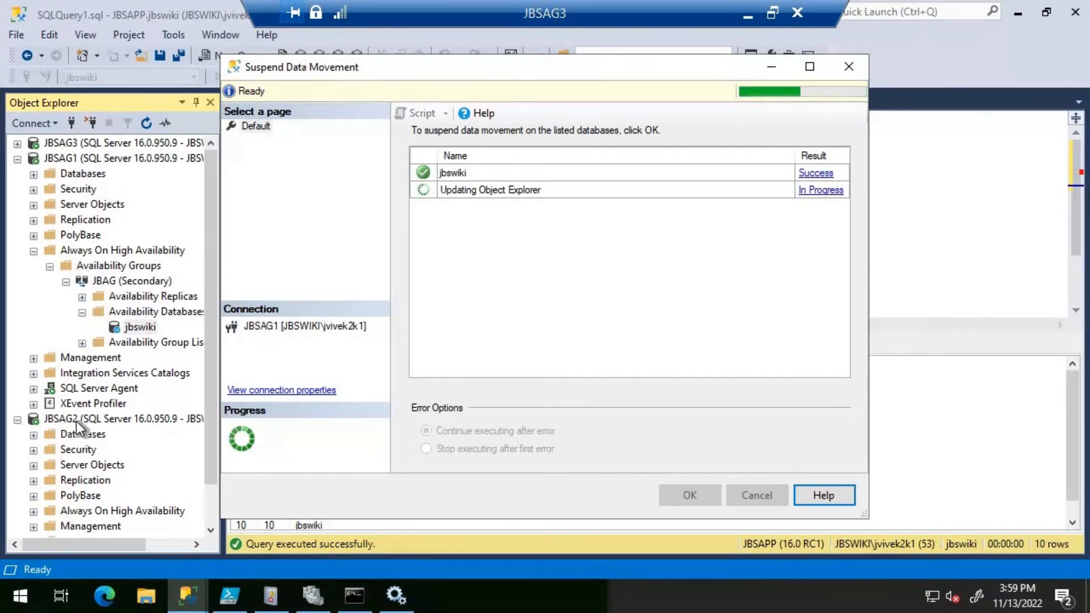
{"action": "left_click", "coordinate": [150, 124]}
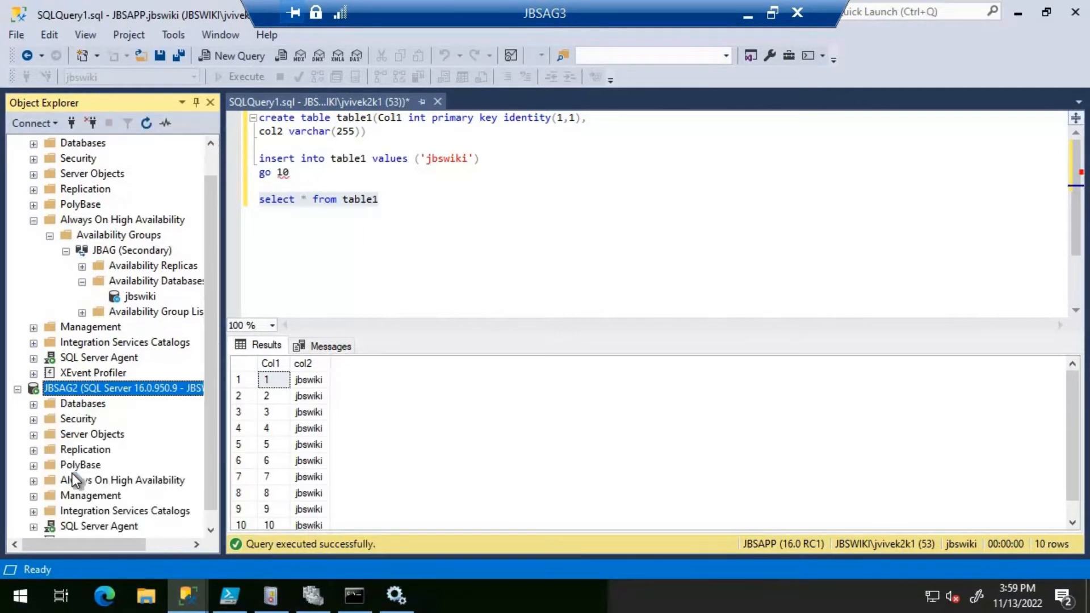
Step: Expand the JBAG availability group under JBSAG2 to show its availability replicas and availability databases
{"action": "left_click", "coordinate": [34, 481]}
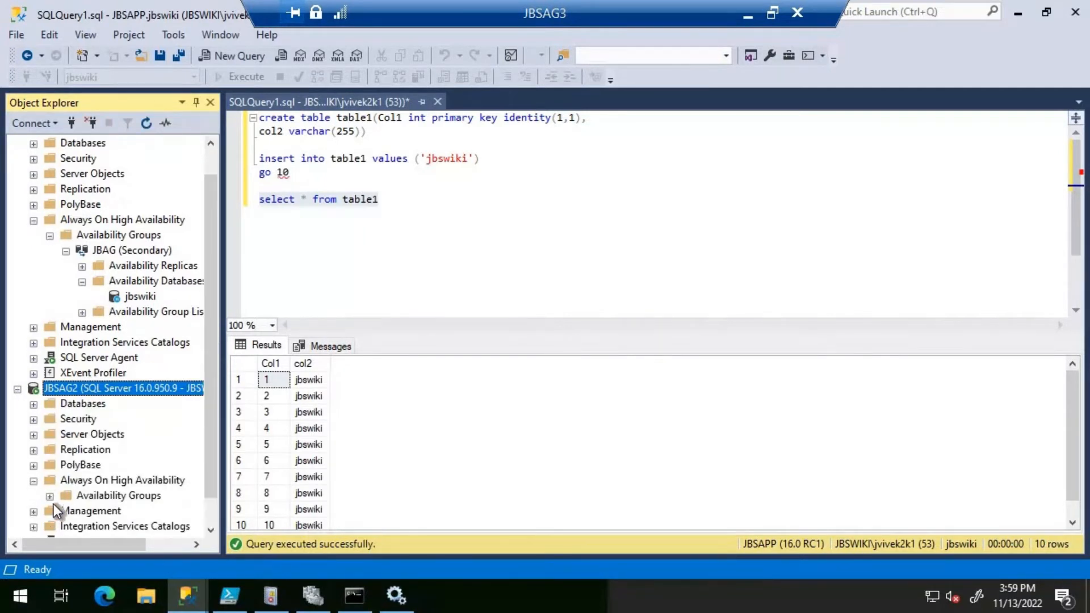
{"action": "left_click", "coordinate": [50, 497]}
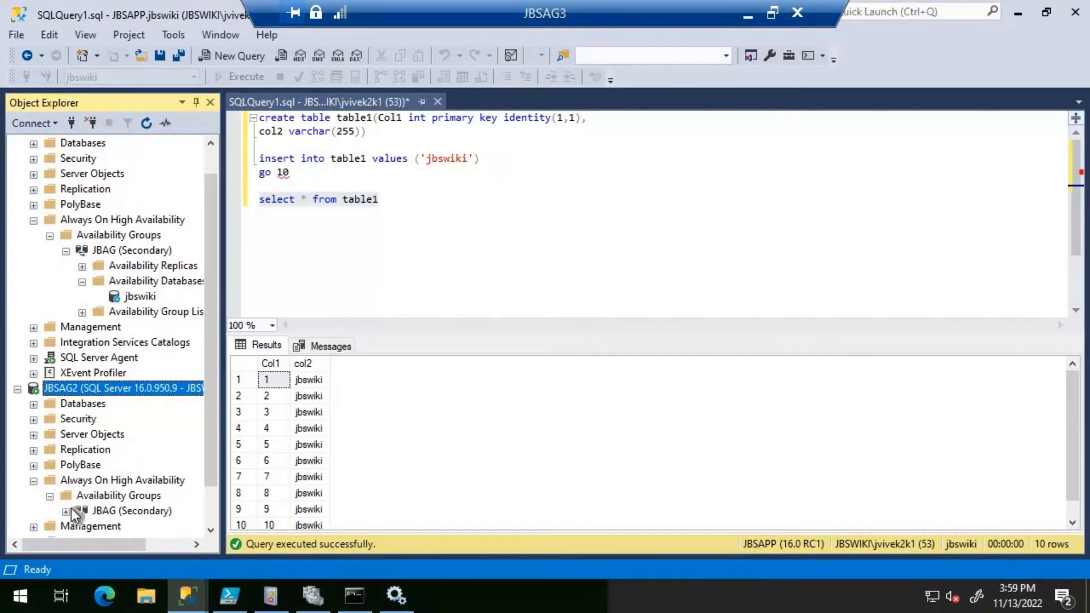
{"action": "left_click", "coordinate": [66, 511]}
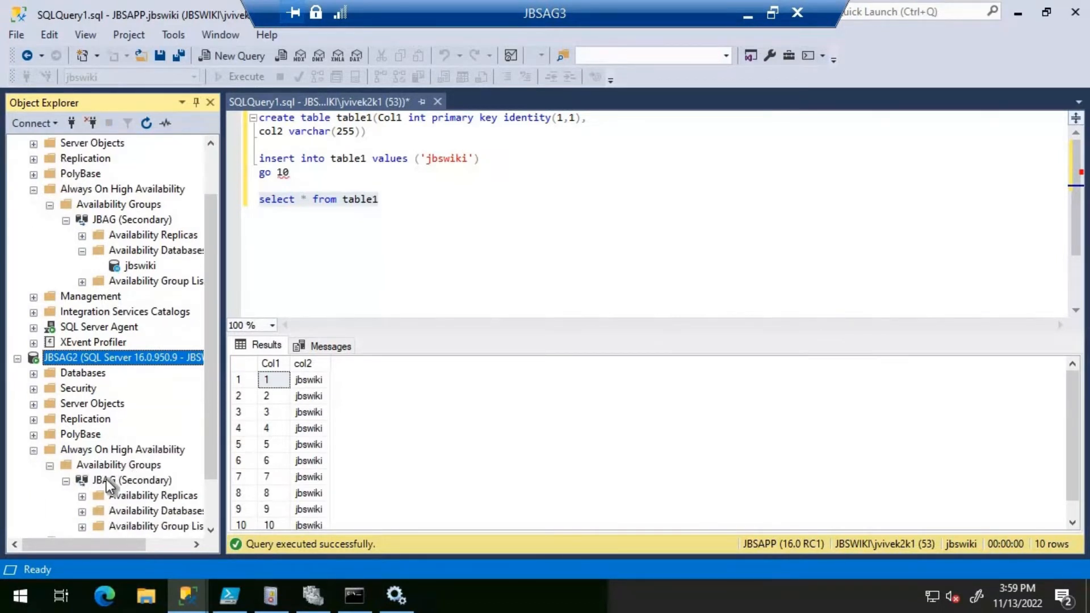
{"action": "scroll", "coordinate": [87, 492], "scroll_direction": "down", "scroll_amount": 2}
{"action": "left_click", "coordinate": [83, 435]}
{"action": "scroll", "coordinate": [86, 444], "scroll_direction": "down", "scroll_amount": 1}
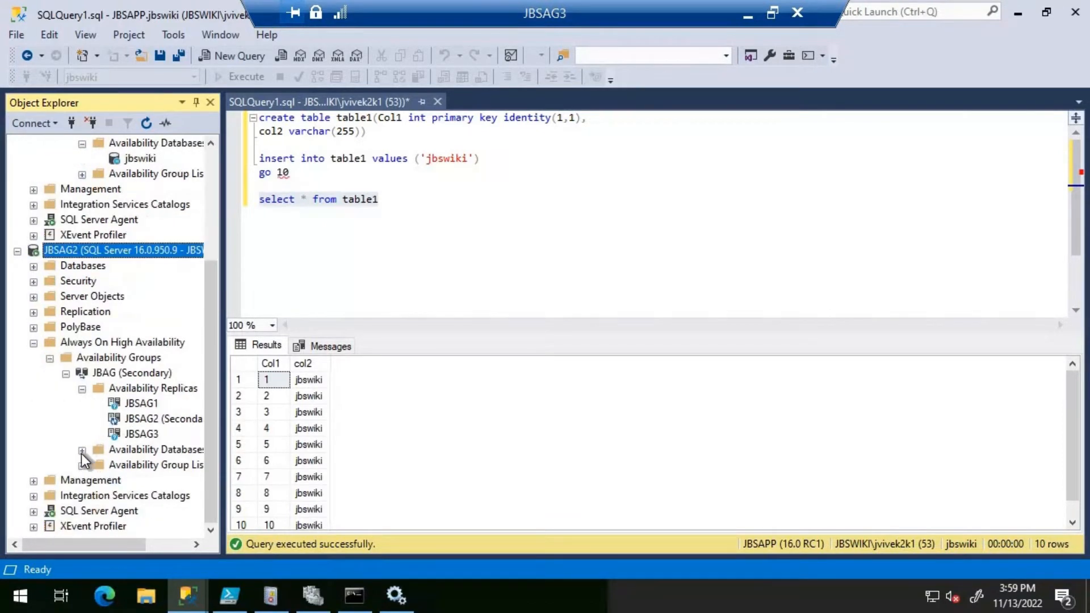
{"action": "left_click", "coordinate": [83, 450]}
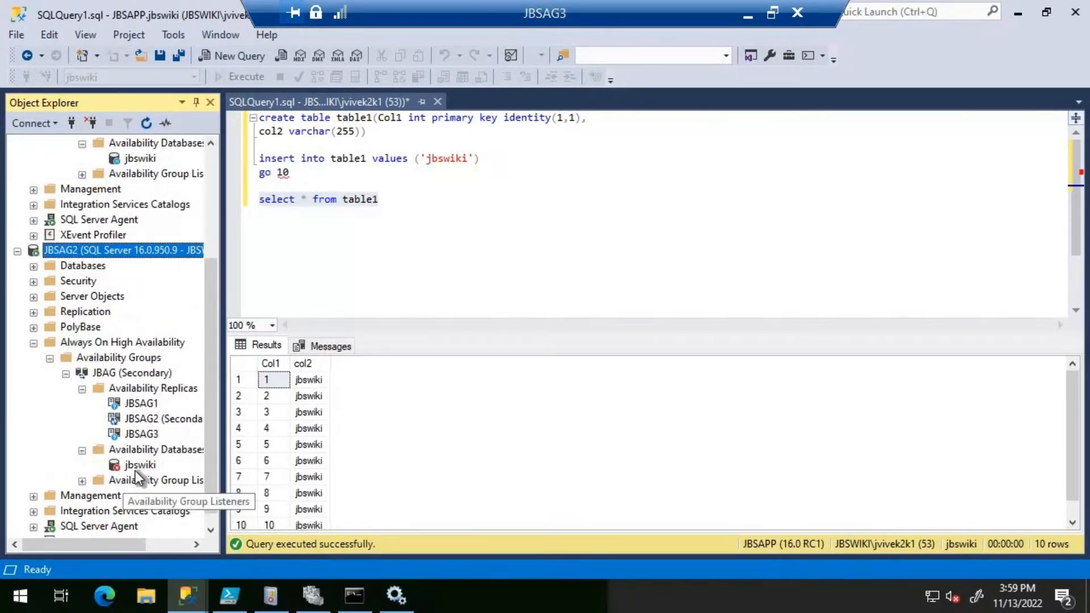
Step: Suspend data movement for the jbswiki availability database on JBSAG2, keeping the option to continue executing after an error
{"action": "right_click", "coordinate": [137, 464]}
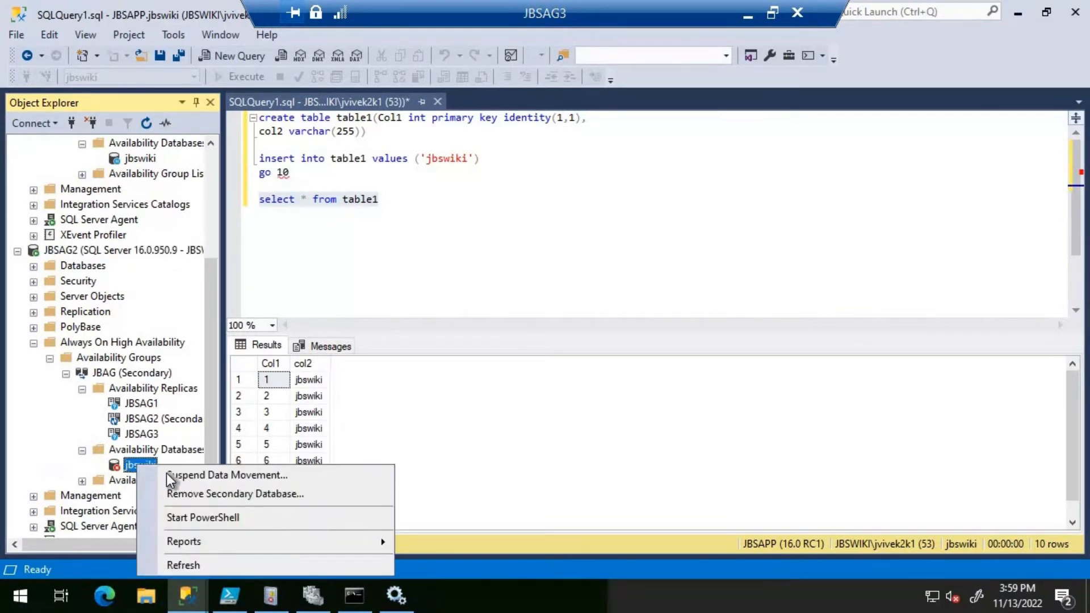
{"action": "key", "text": "Return"}
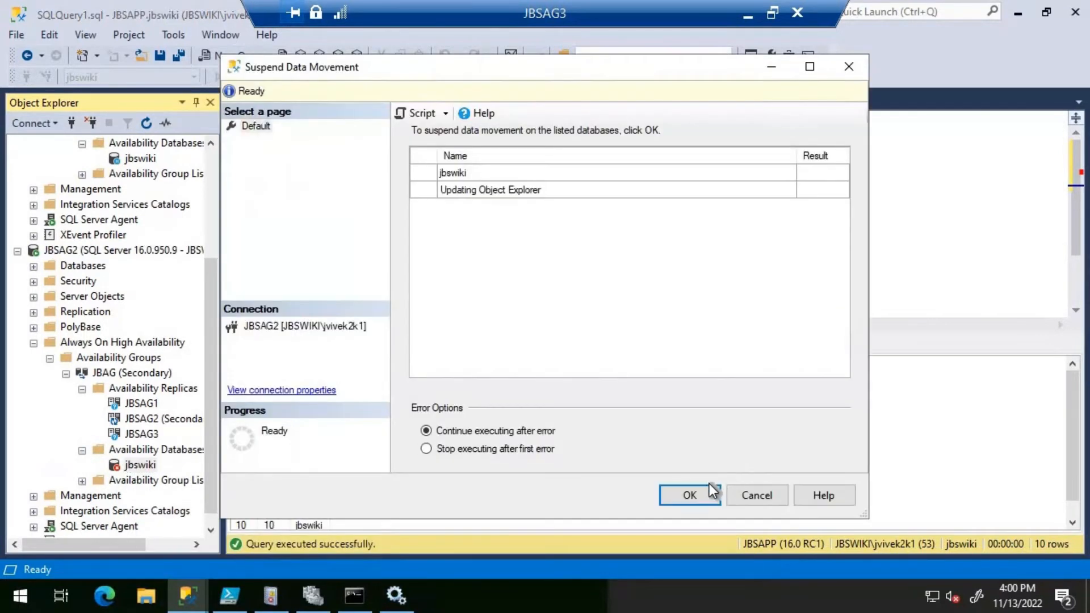
{"action": "left_click", "coordinate": [697, 494]}
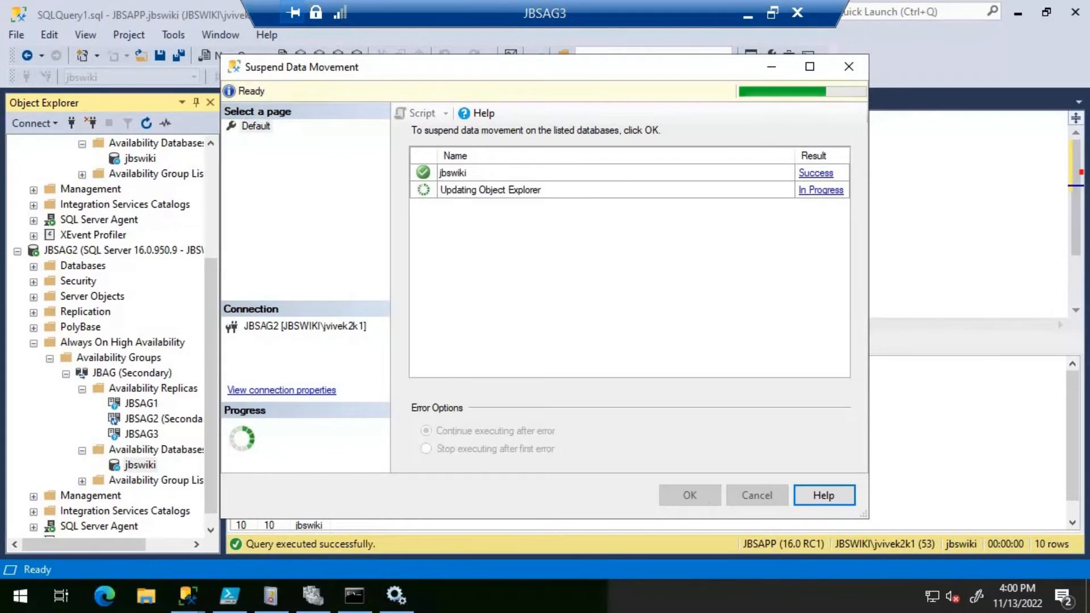
{"action": "left_click", "coordinate": [196, 594]}
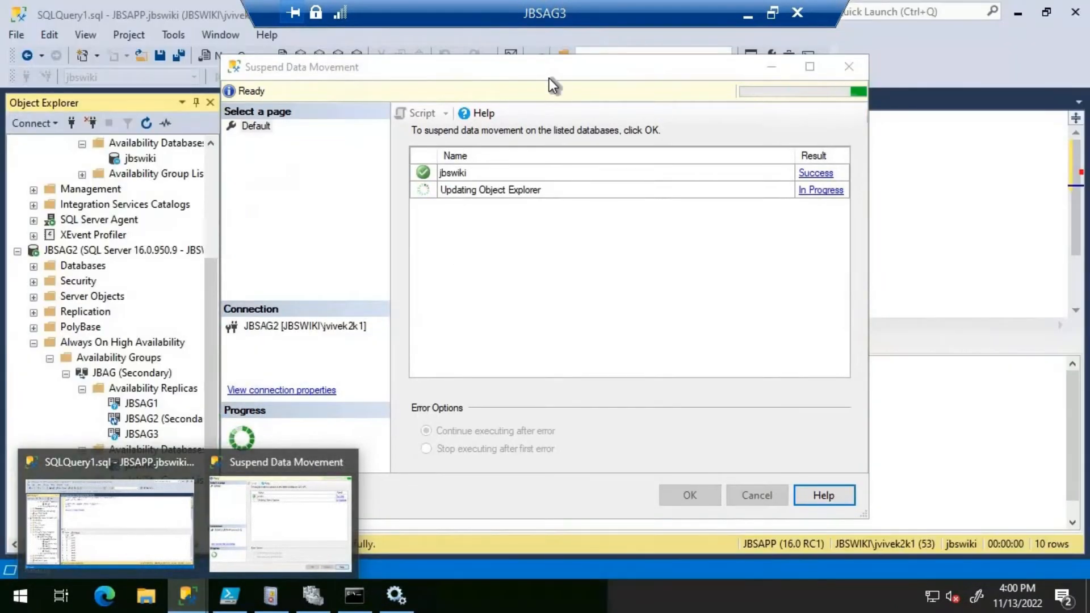
{"action": "left_click", "coordinate": [550, 80]}
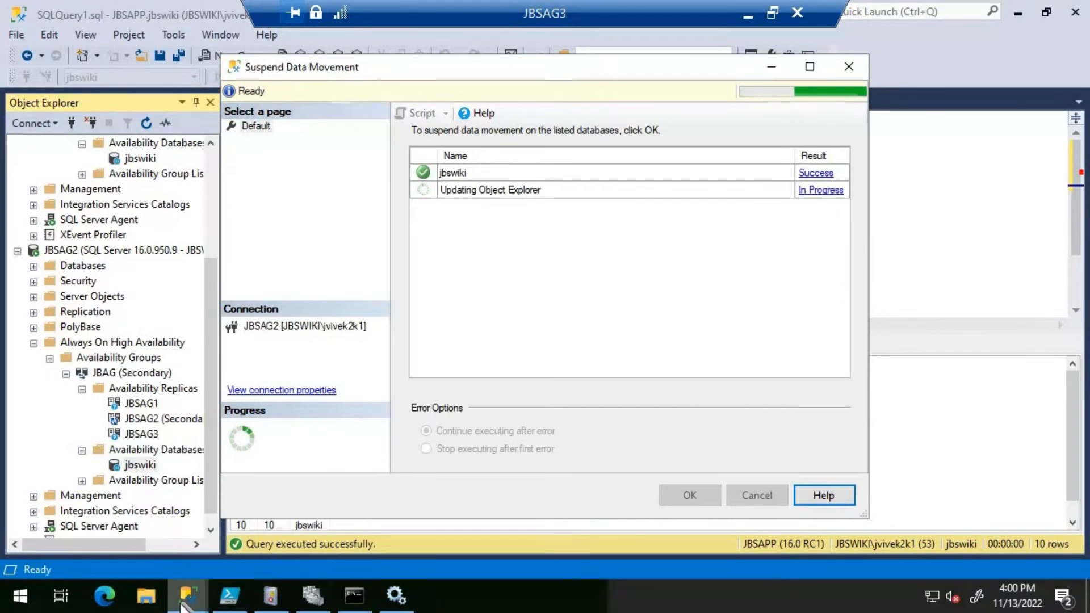
{"action": "mouse_move", "coordinate": [183, 606]}
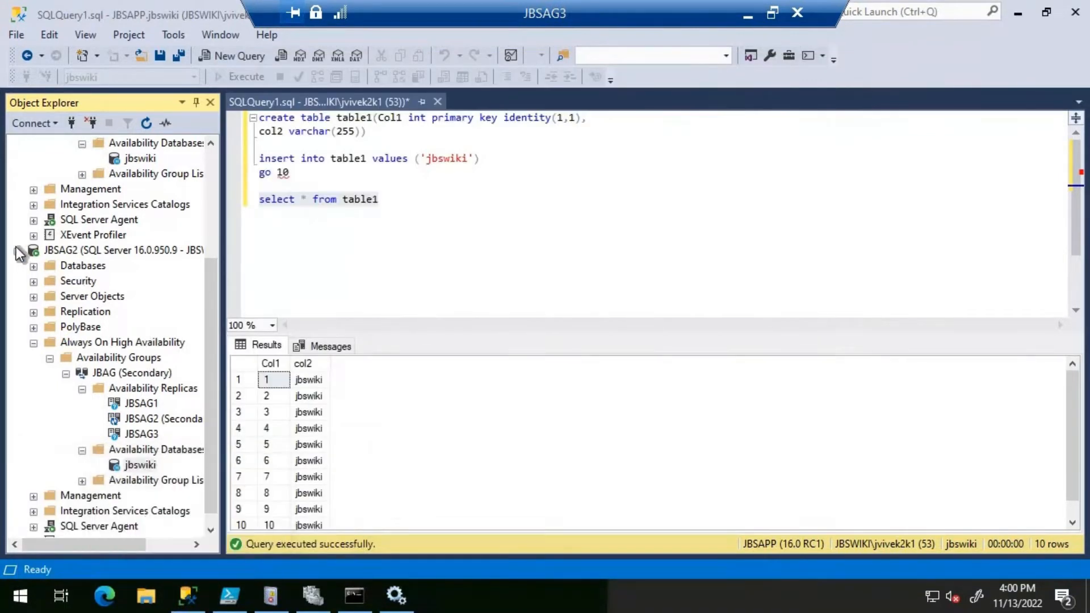
Step: Collapse the JBSAG2 and JBSAG1 nodes and resume data movement for jbswiki on the primary replica JBSAG3
{"action": "left_click", "coordinate": [16, 250]}
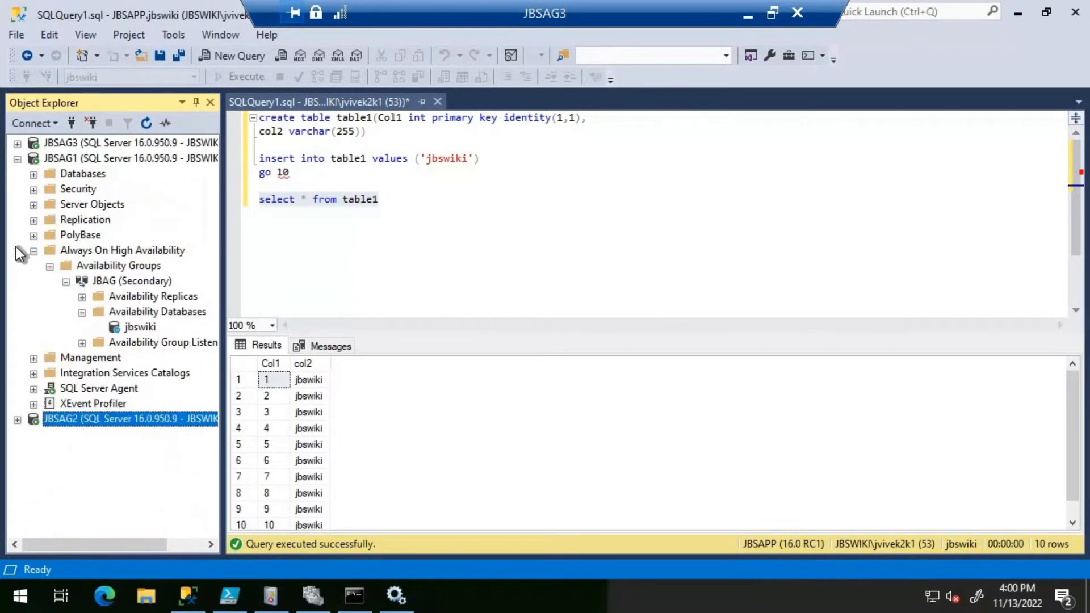
{"action": "left_click", "coordinate": [18, 160]}
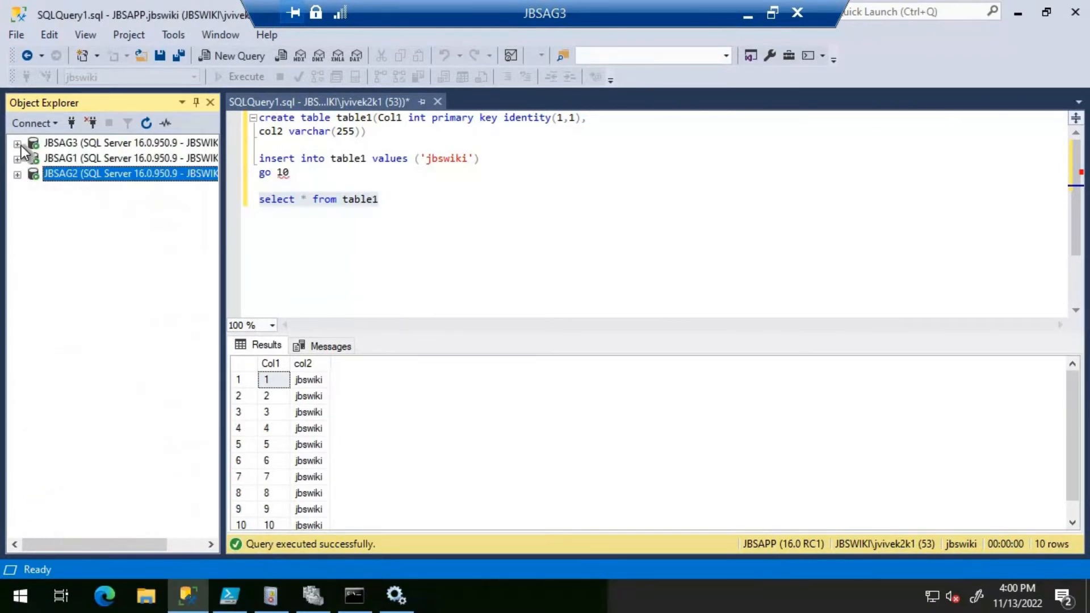
{"action": "left_click", "coordinate": [17, 144]}
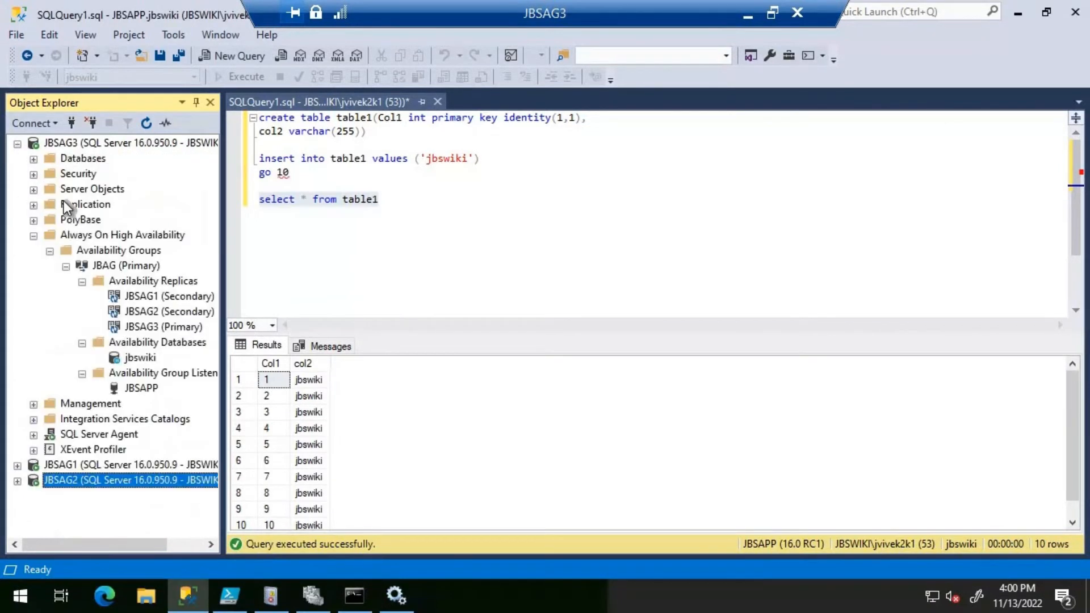
{"action": "right_click", "coordinate": [148, 356]}
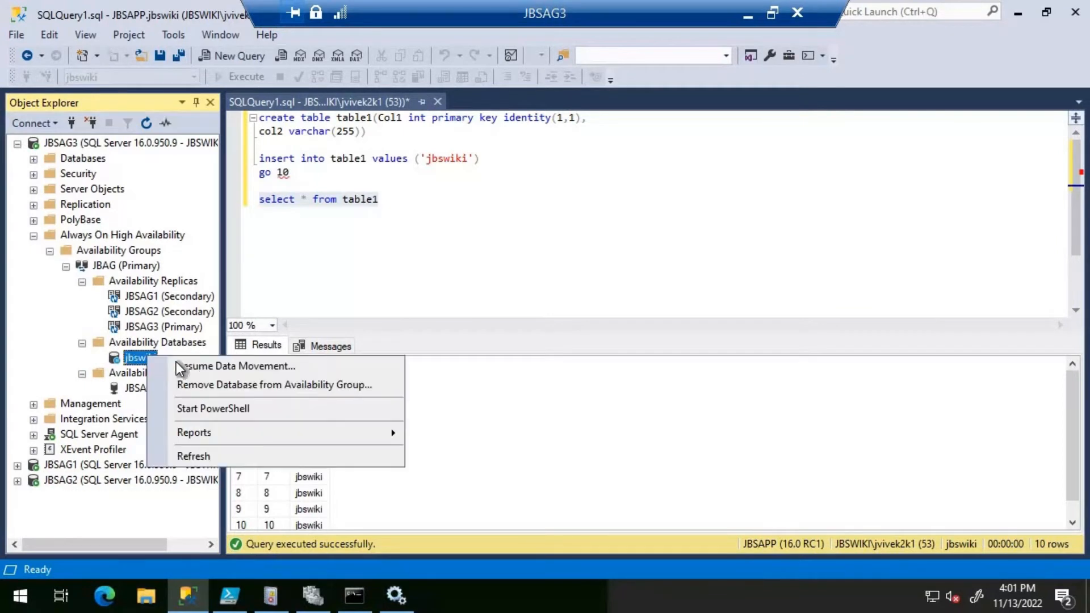
{"action": "left_click", "coordinate": [391, 363]}
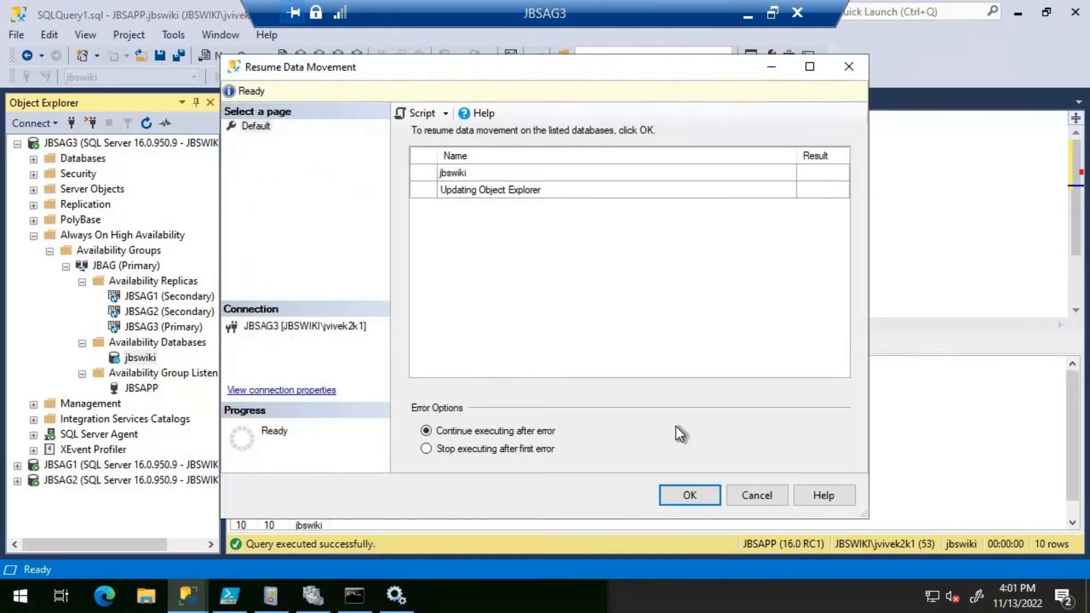
{"action": "left_click", "coordinate": [689, 492]}
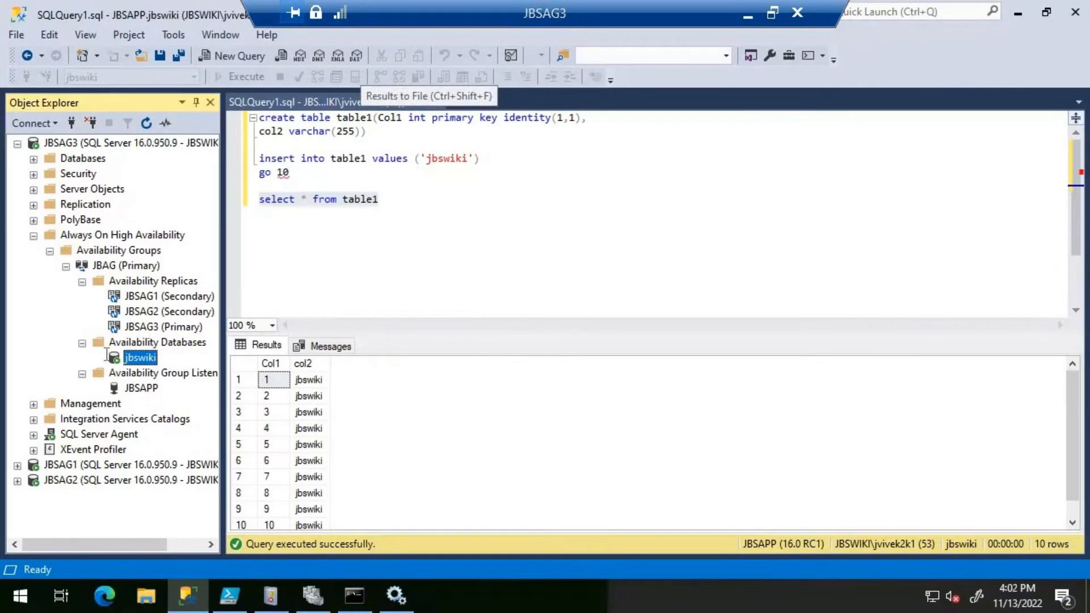
Step: Expand JBSAG1 and resume data movement for the jbswiki database in its JBAG availability group
{"action": "left_click", "coordinate": [22, 467]}
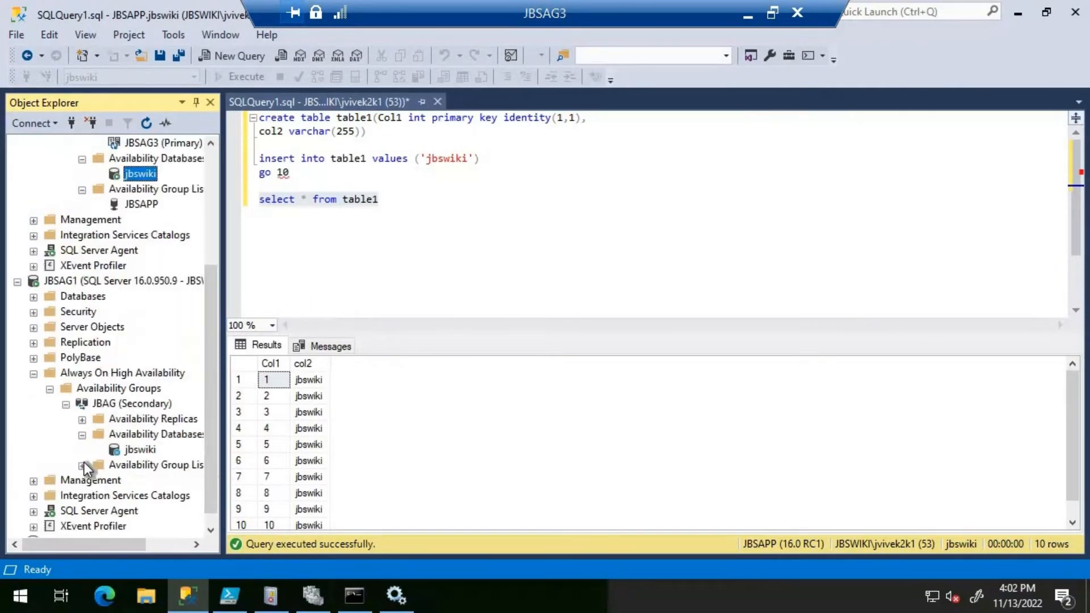
{"action": "right_click", "coordinate": [141, 449]}
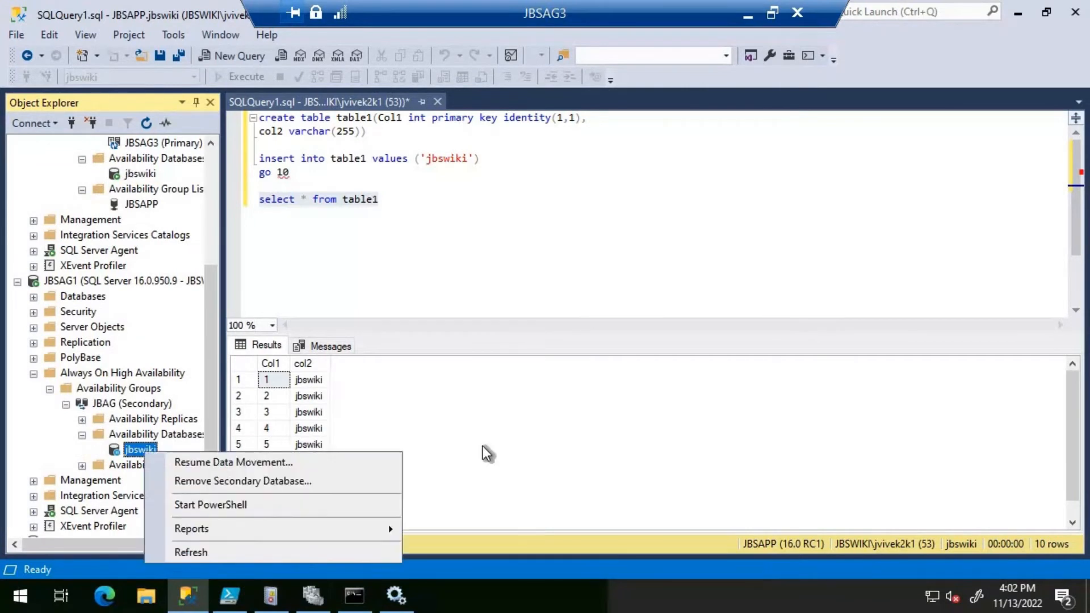
{"action": "key", "text": "Escape"}
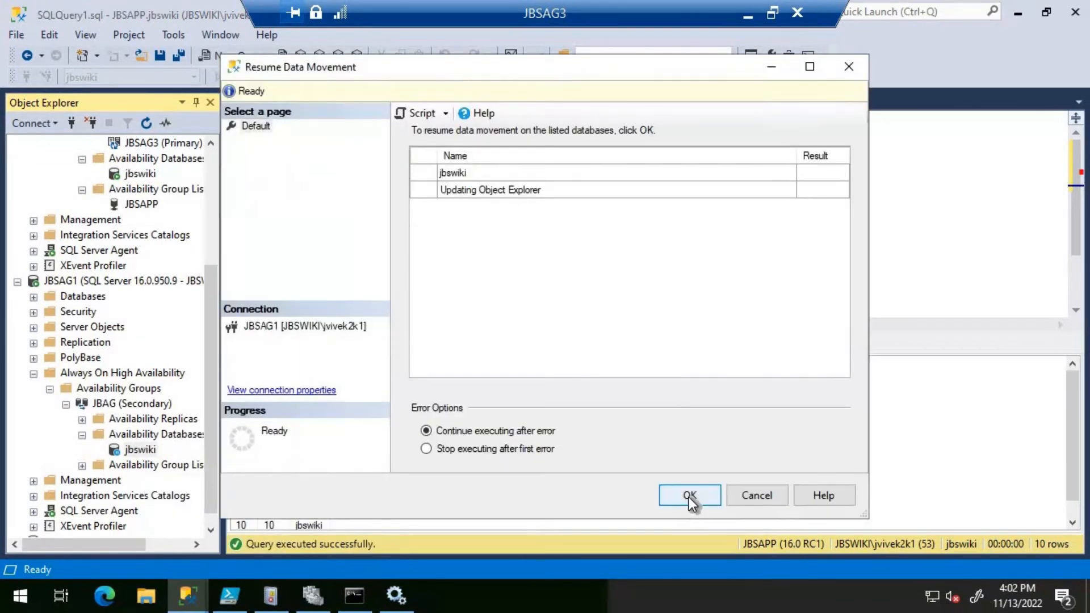
{"action": "left_click", "coordinate": [689, 496]}
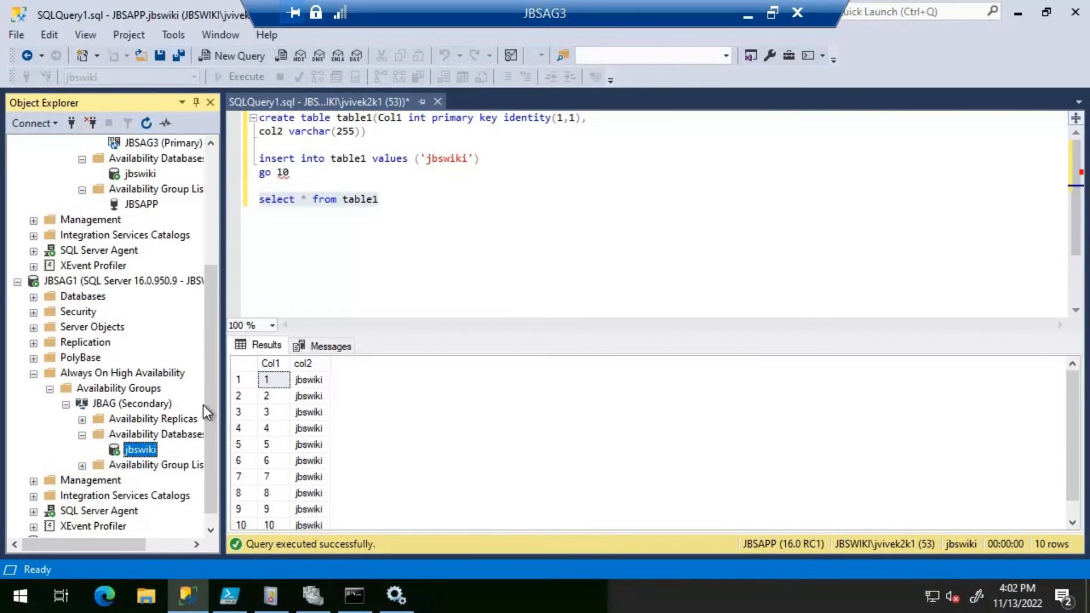
{"action": "scroll", "coordinate": [203, 404], "scroll_direction": "down", "scroll_amount": 1}
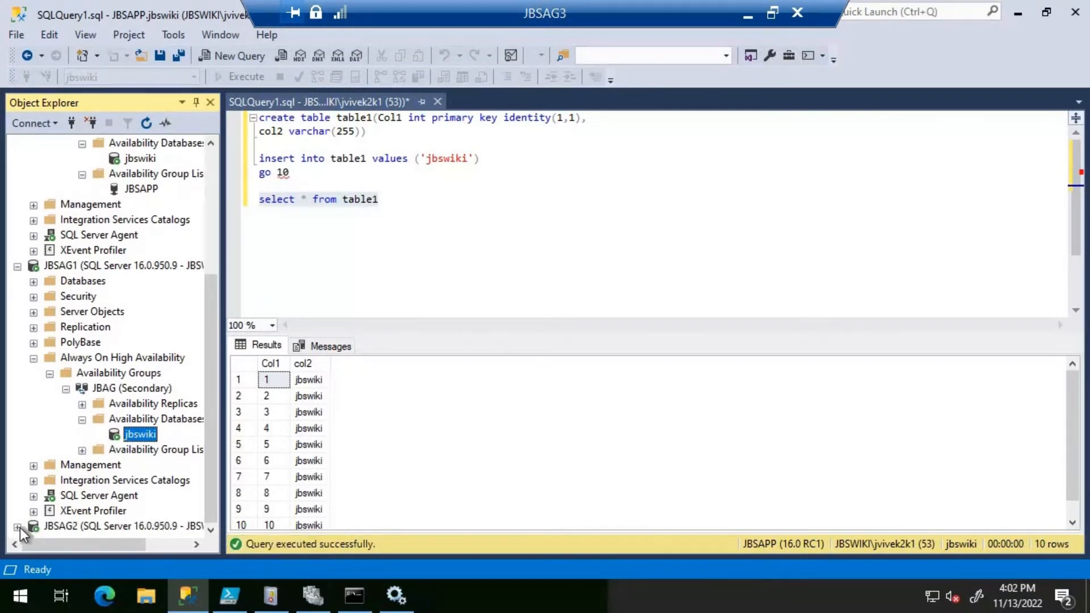
Step: Expand JBSAG2 and resume data movement for the jbswiki database in its JBAG availability group
{"action": "left_click", "coordinate": [17, 526]}
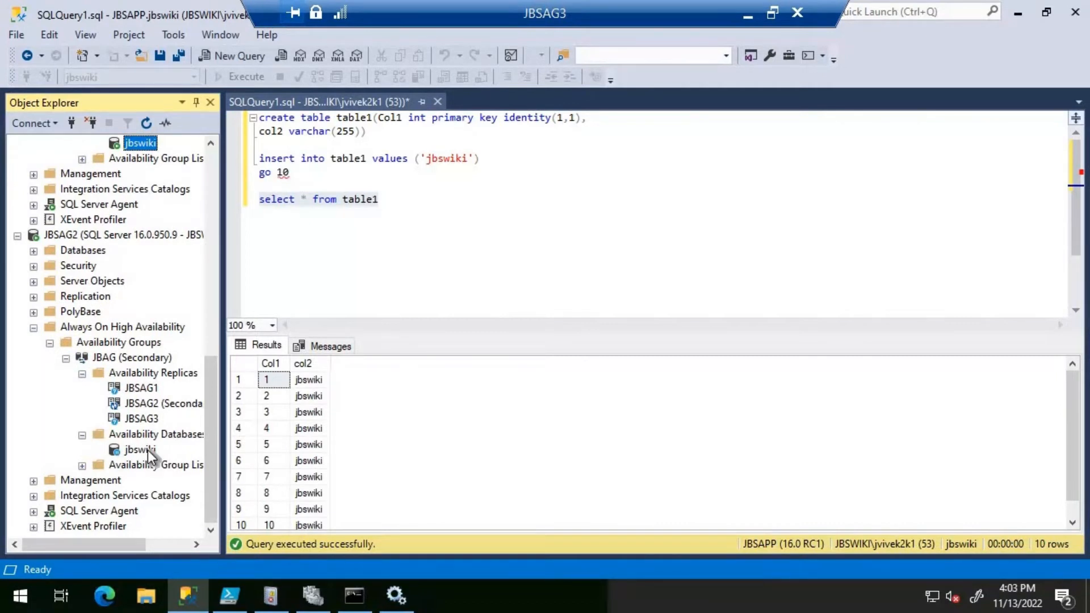
{"action": "right_click", "coordinate": [147, 450]}
{"action": "key", "text": "Return"}
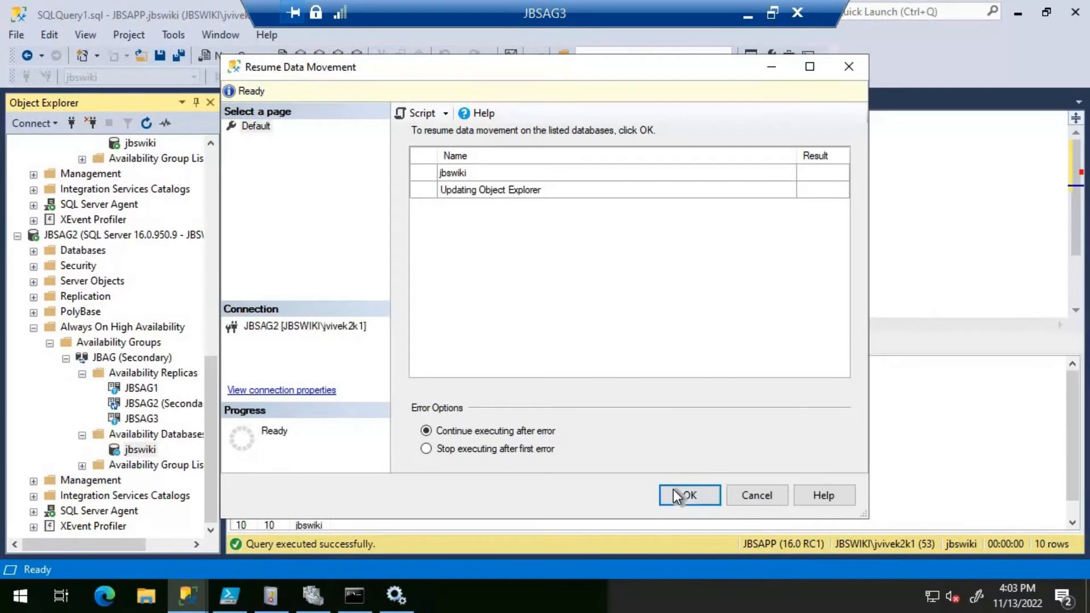
{"action": "left_click", "coordinate": [673, 489]}
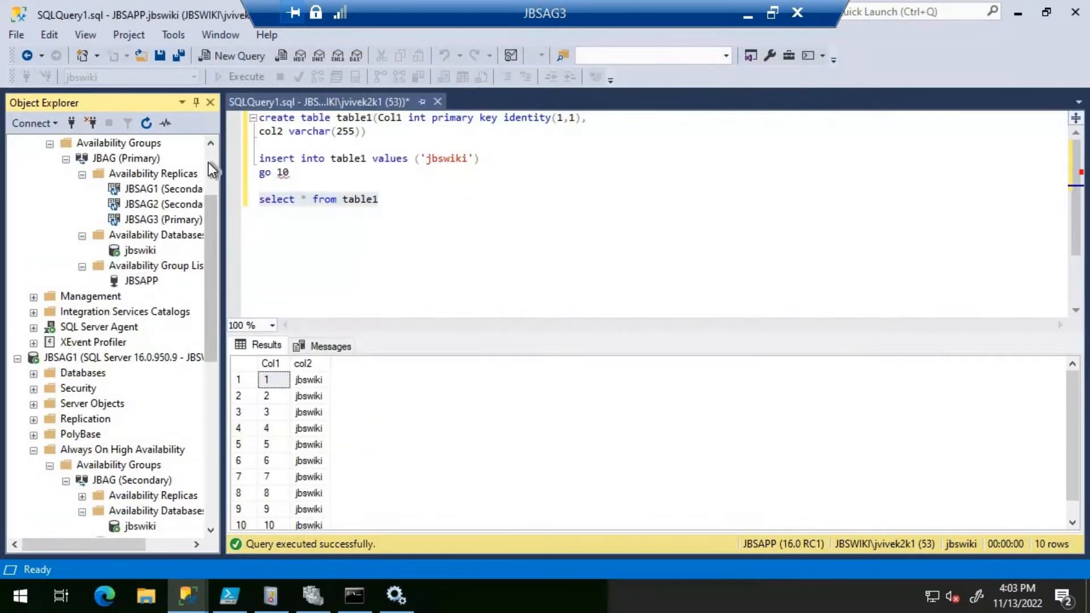
Step: Collapse JBSAG3, expand the databases of JBSAG1 and try to open a new query on its jbswiki database
{"action": "scroll", "coordinate": [209, 162], "scroll_direction": "up", "scroll_amount": 3}
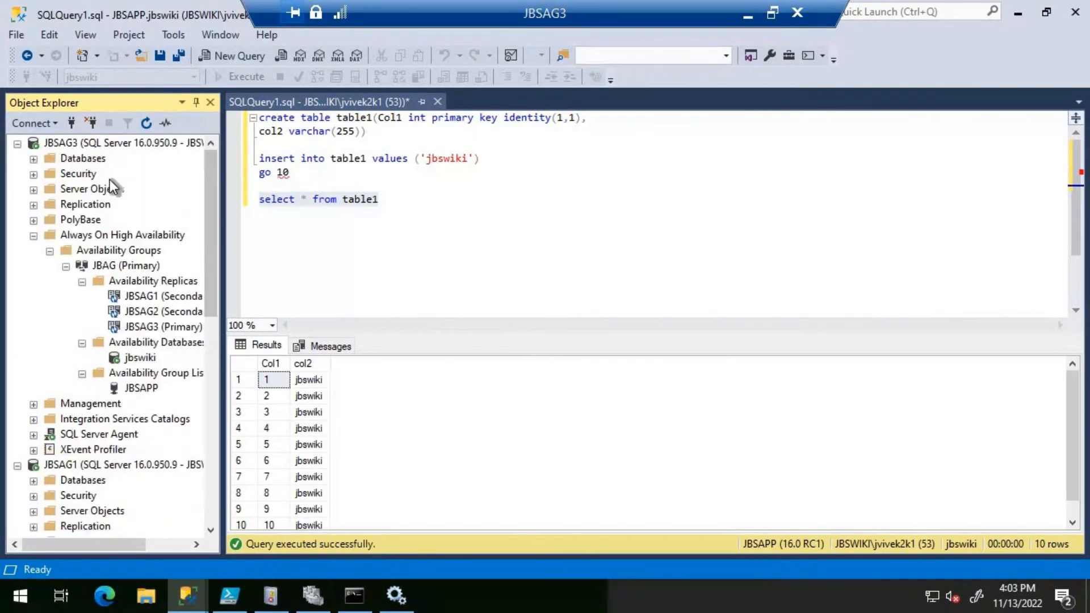
{"action": "left_click", "coordinate": [20, 143]}
{"action": "left_click", "coordinate": [34, 173]}
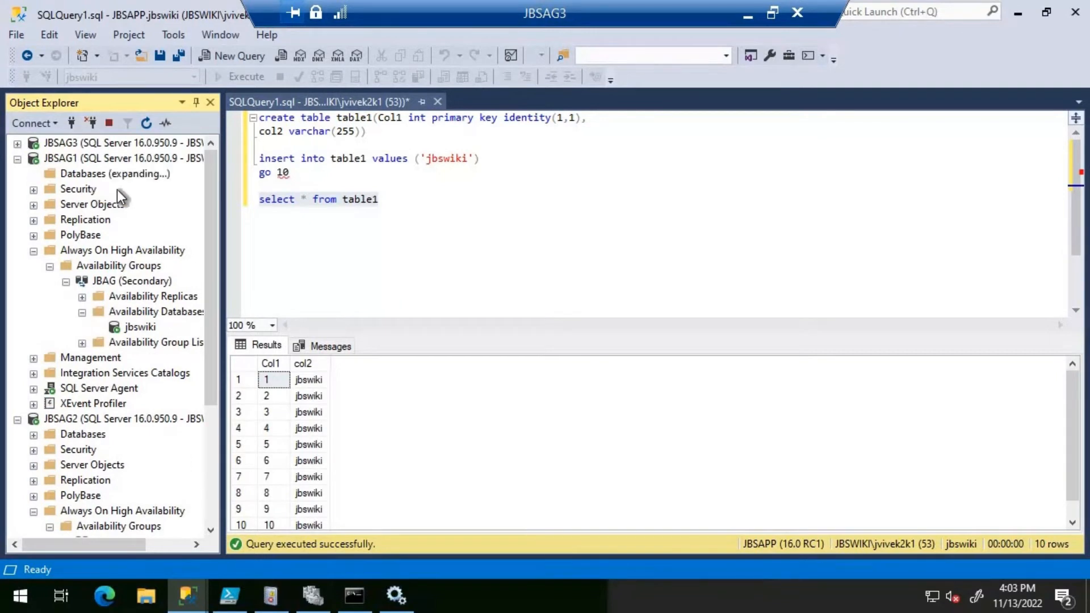
{"action": "left_click", "coordinate": [81, 219]}
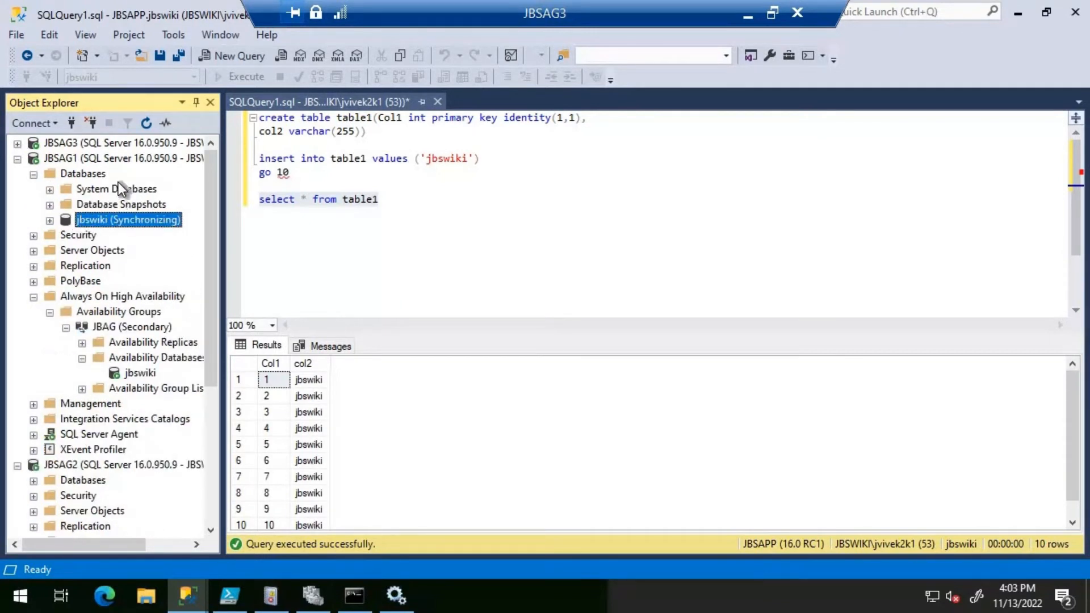
{"action": "left_click", "coordinate": [227, 56]}
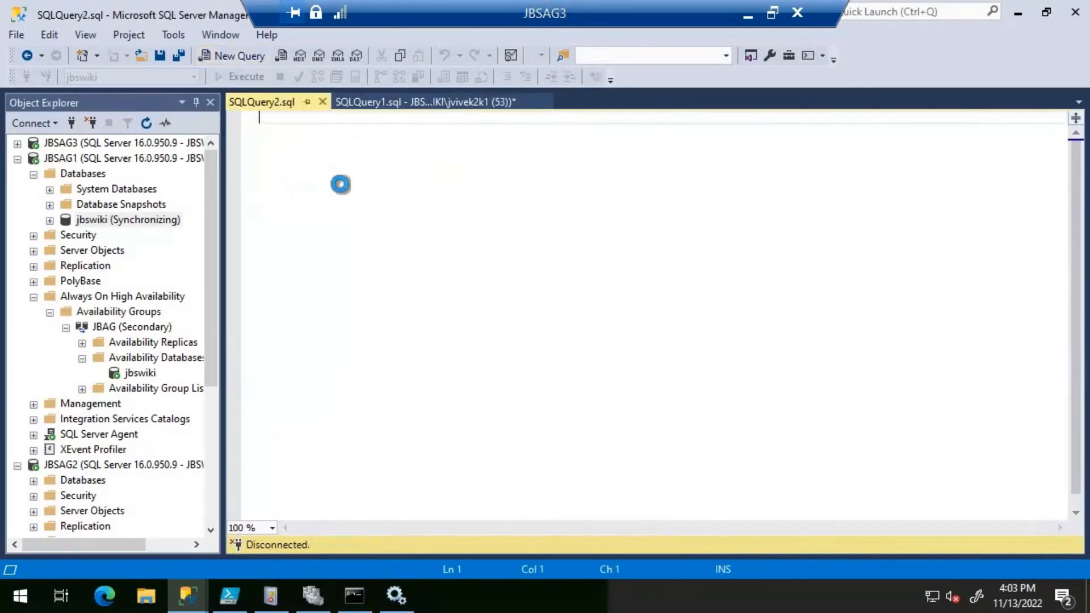
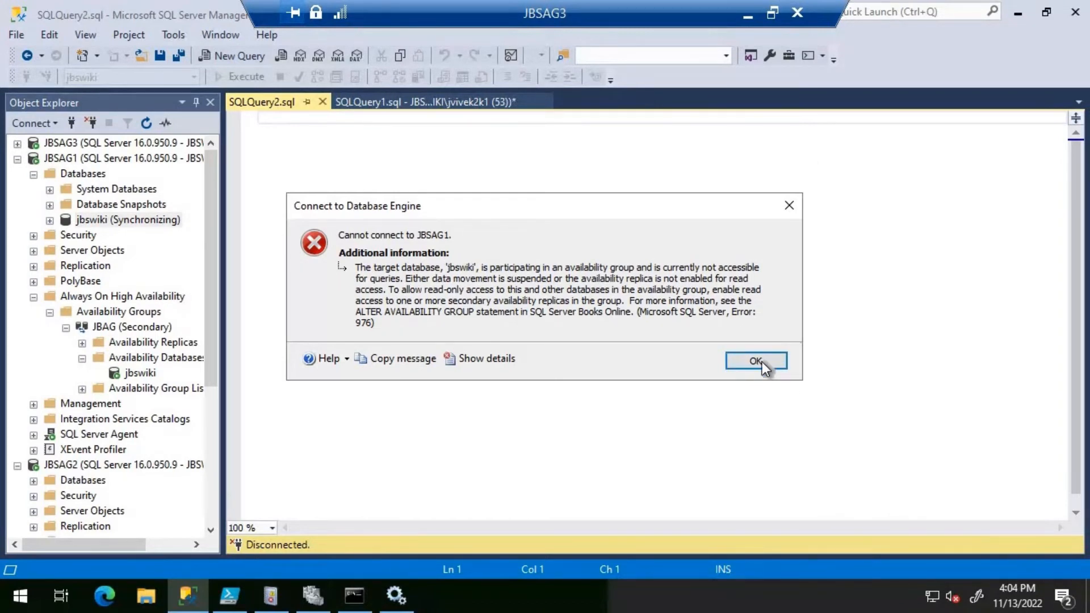
{"action": "key", "text": "Return"}
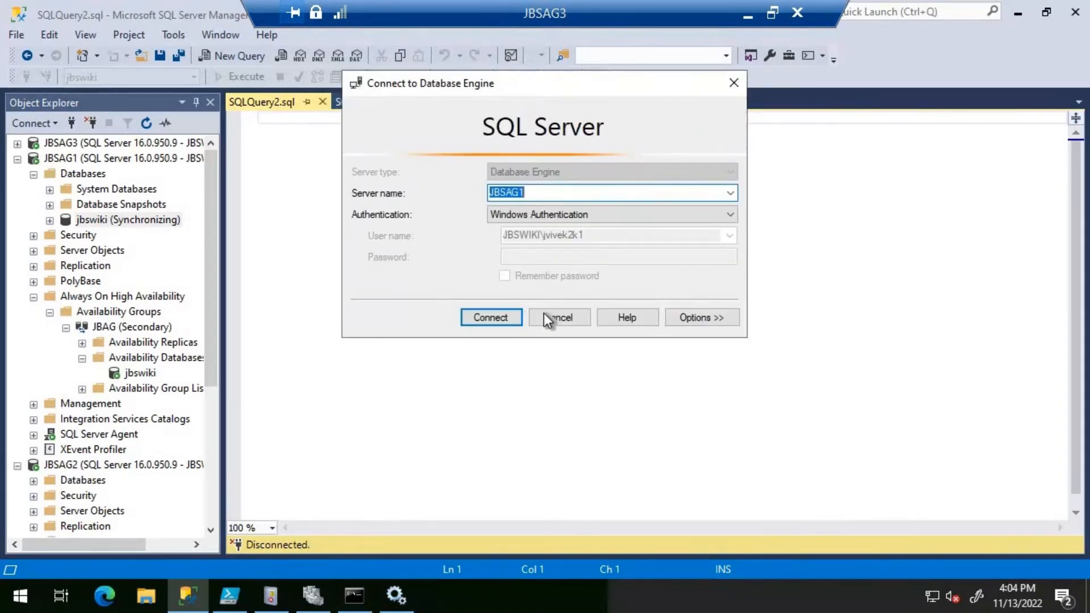
Step: Try to connect the query to JBSAG1 with the additional connection parameter ApplicationIntent=ReadOnly
{"action": "left_click", "coordinate": [690, 321]}
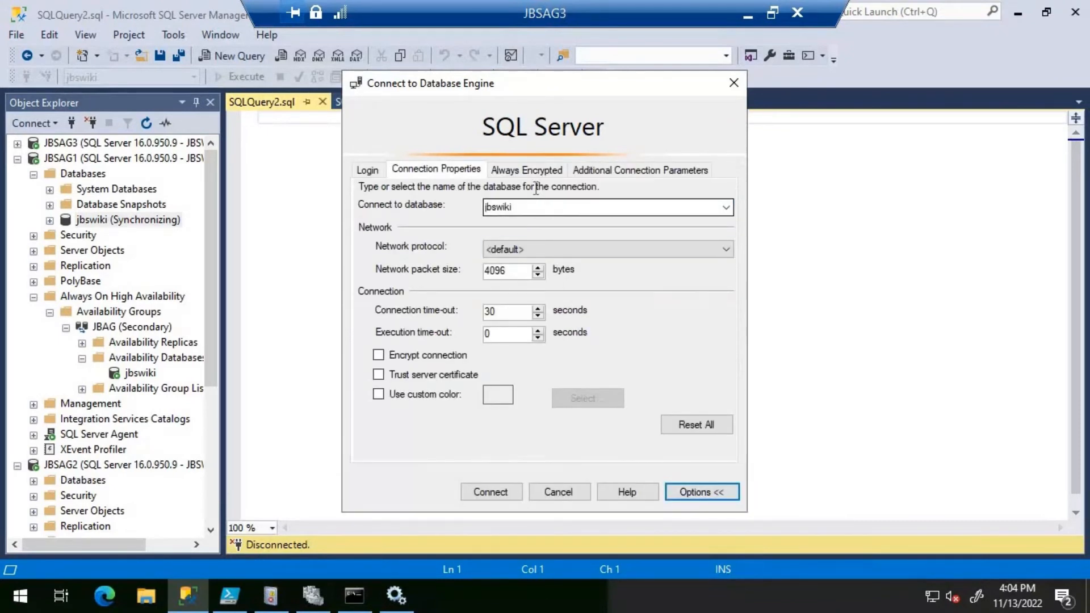
{"action": "left_click", "coordinate": [601, 173]}
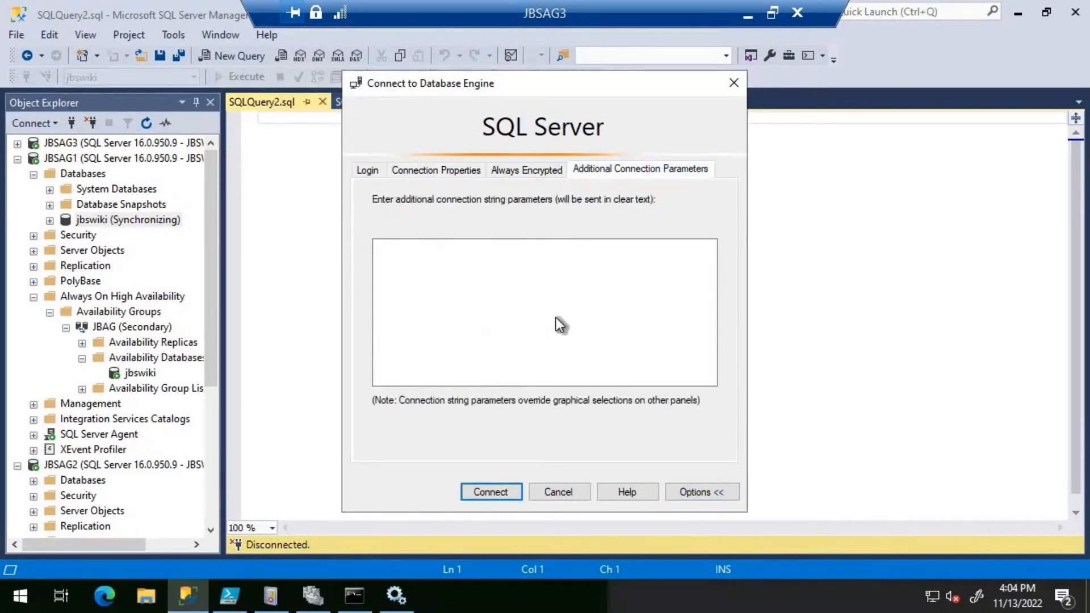
{"action": "left_click", "coordinate": [548, 318]}
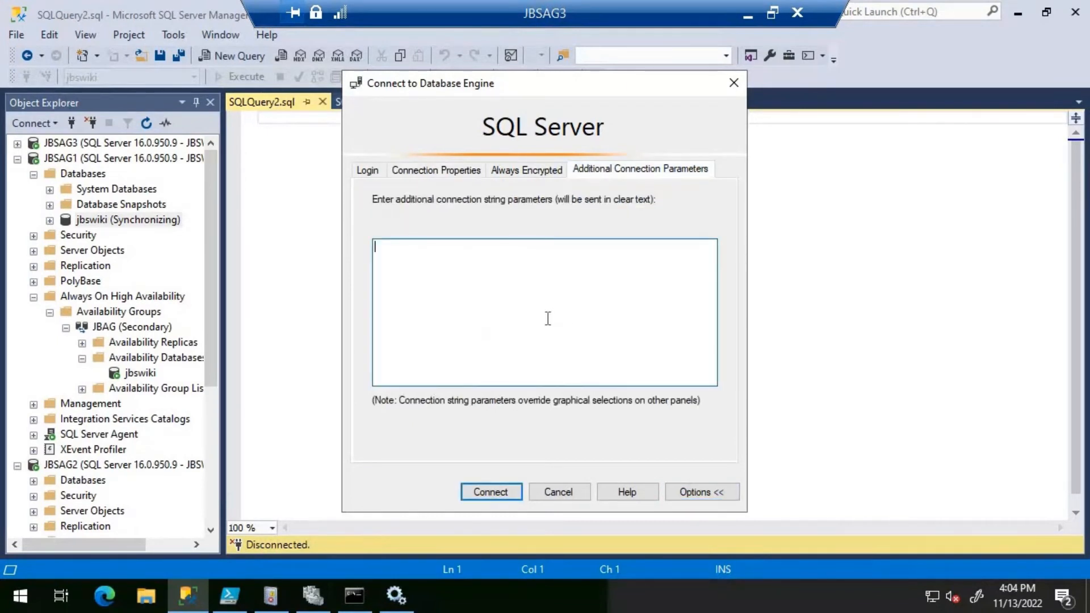
{"action": "type", "text": "ApplicationIntent=ReadO"}
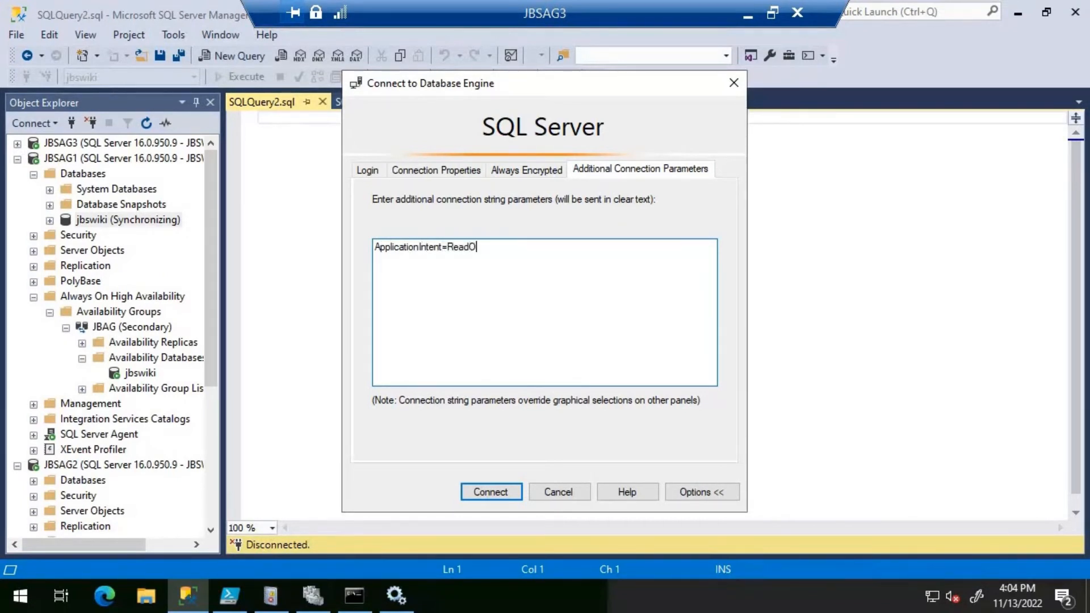
{"action": "type", "text": "nly"}
{"action": "left_click", "coordinate": [497, 489]}
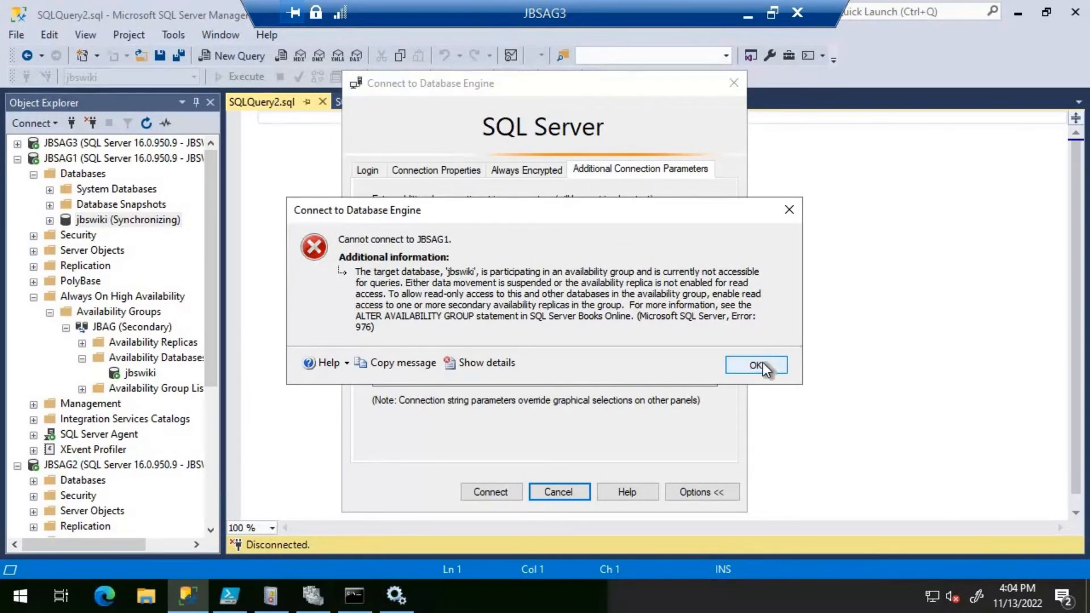
{"action": "left_click", "coordinate": [560, 488]}
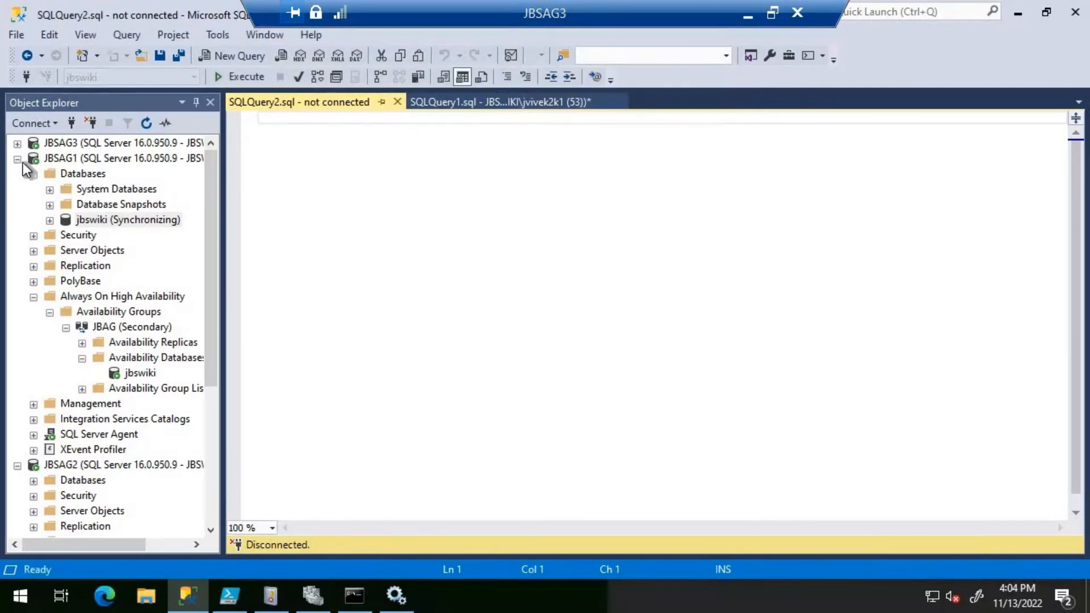
Step: Collapse JBSAG1, refresh JBSAG3 and expand its availability groups to show JBAG
{"action": "left_click", "coordinate": [17, 158]}
{"action": "left_click", "coordinate": [18, 143]}
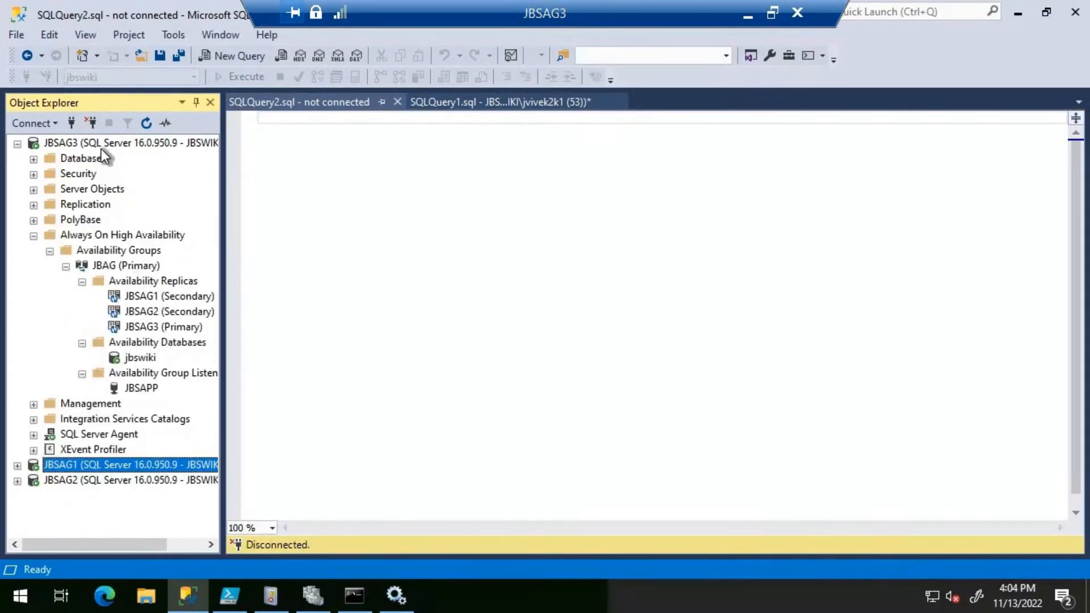
{"action": "left_click", "coordinate": [101, 147]}
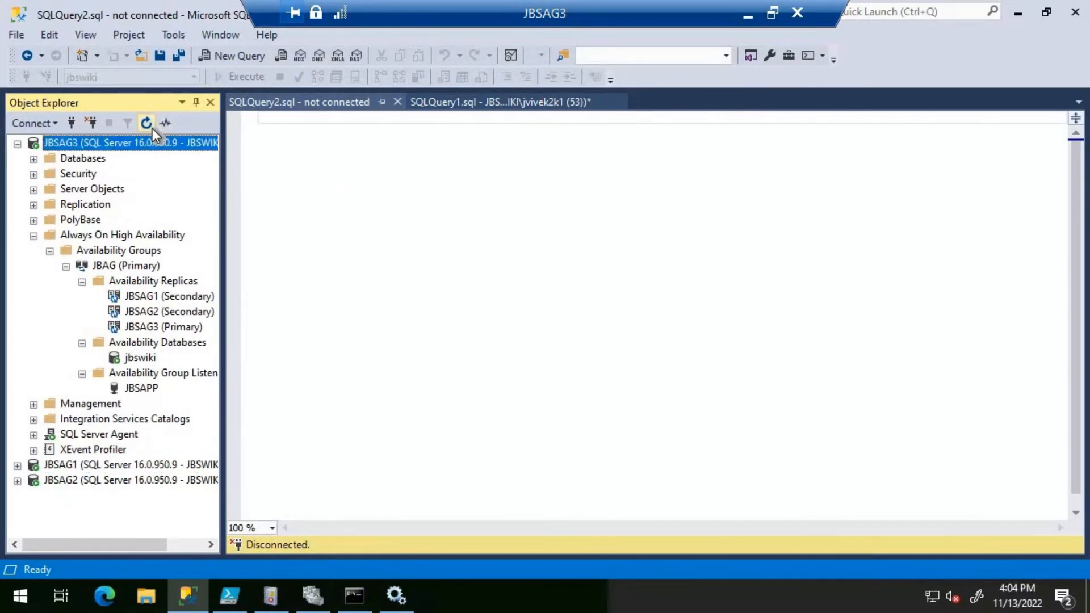
{"action": "left_click", "coordinate": [151, 127]}
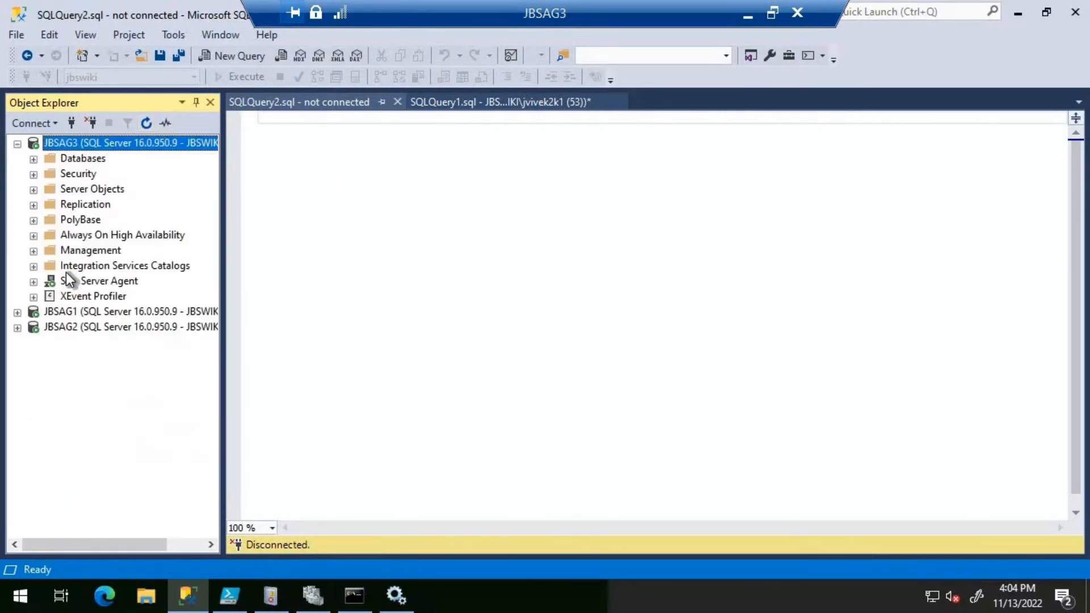
{"action": "left_click", "coordinate": [33, 236]}
{"action": "left_click", "coordinate": [50, 251]}
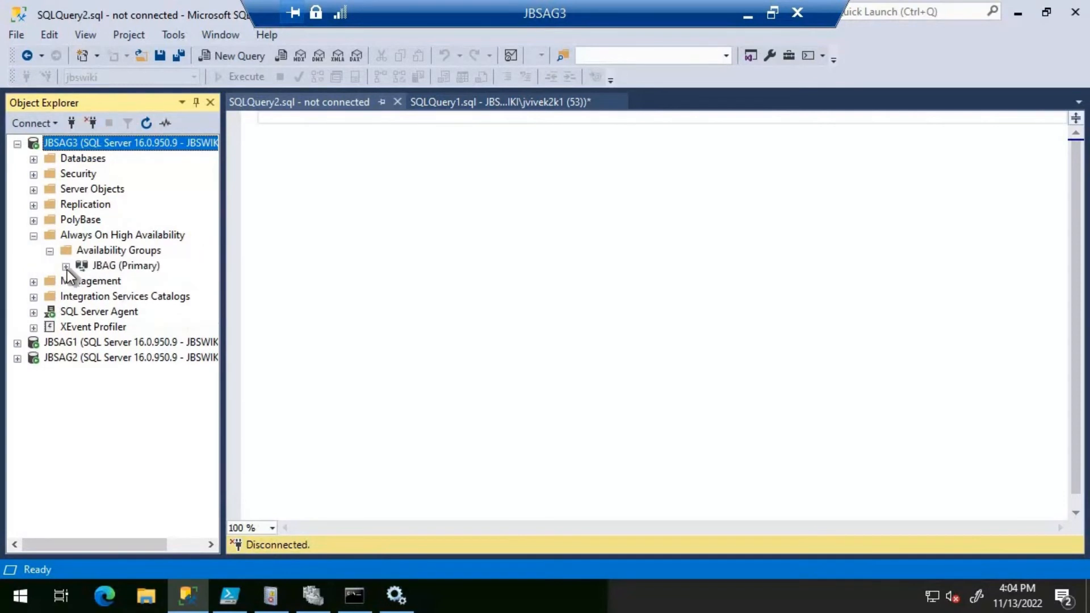
Step: Open the JBAG dashboard on JBSAG3 and review the warning for the jbswiki database on JBSAG1
{"action": "right_click", "coordinate": [115, 268]}
{"action": "left_click", "coordinate": [228, 338]}
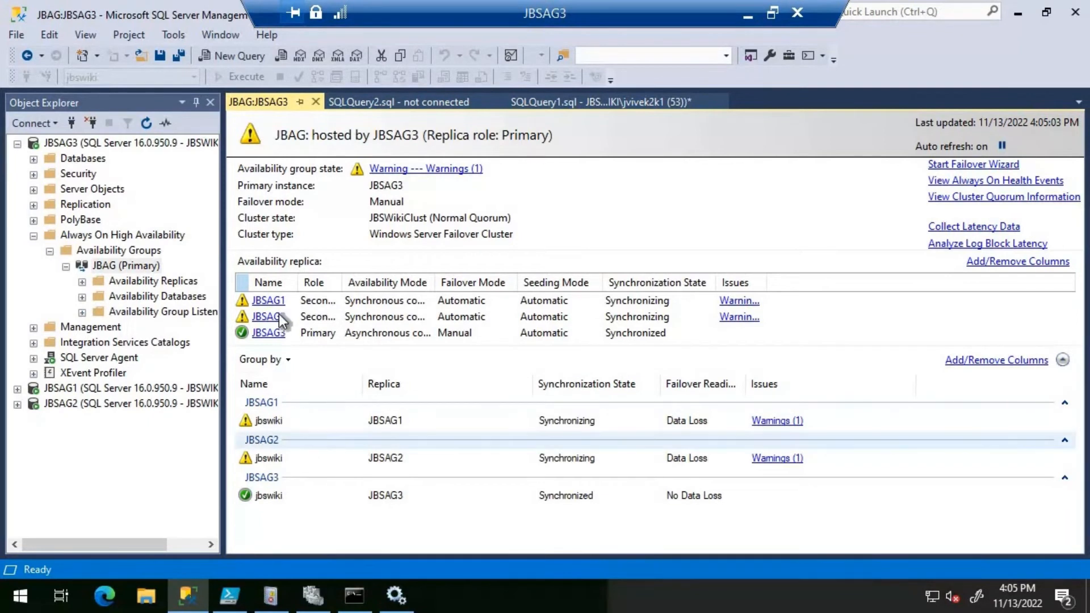
{"action": "left_click", "coordinate": [769, 424]}
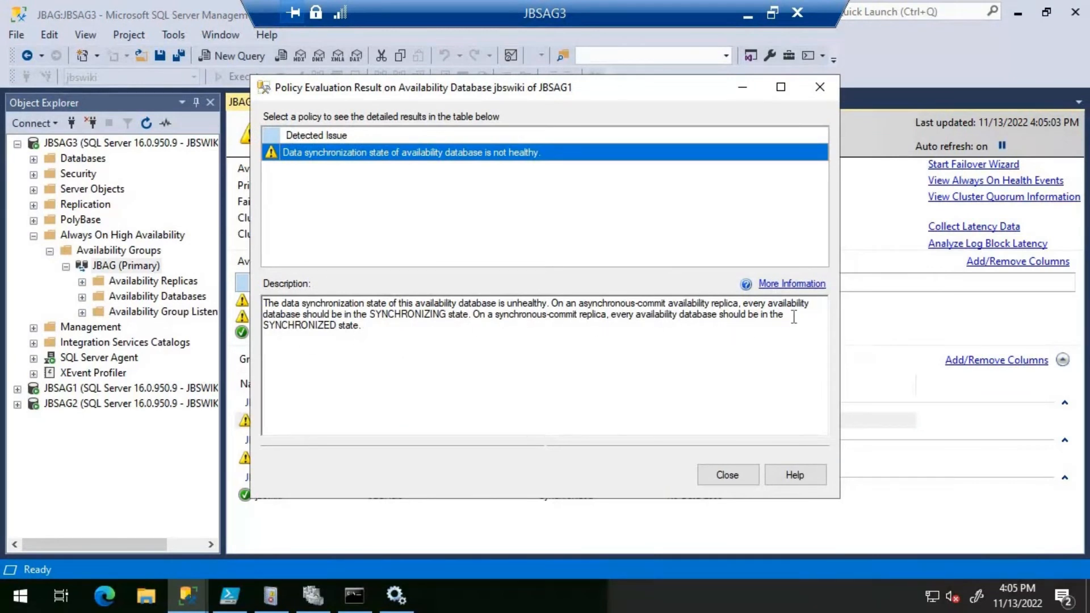
{"action": "left_click", "coordinate": [727, 476]}
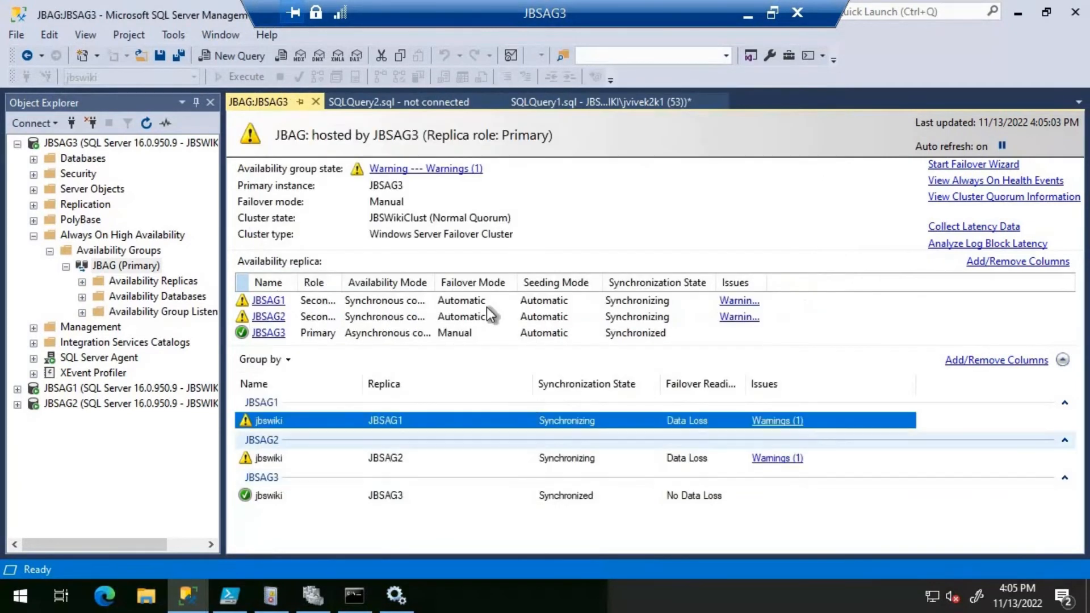
Step: Set JBSAG3's availability mode to Synchronous commit in the JBAG properties and update the dashboard
{"action": "right_click", "coordinate": [122, 263]}
{"action": "left_click", "coordinate": [187, 467]}
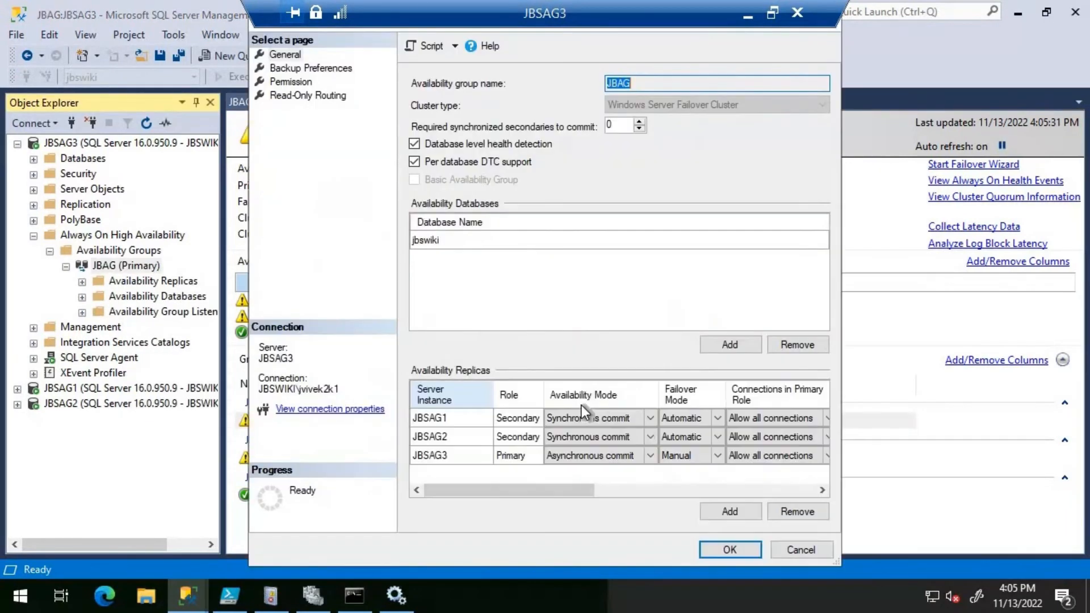
{"action": "left_click", "coordinate": [650, 455]}
{"action": "left_click", "coordinate": [584, 479]}
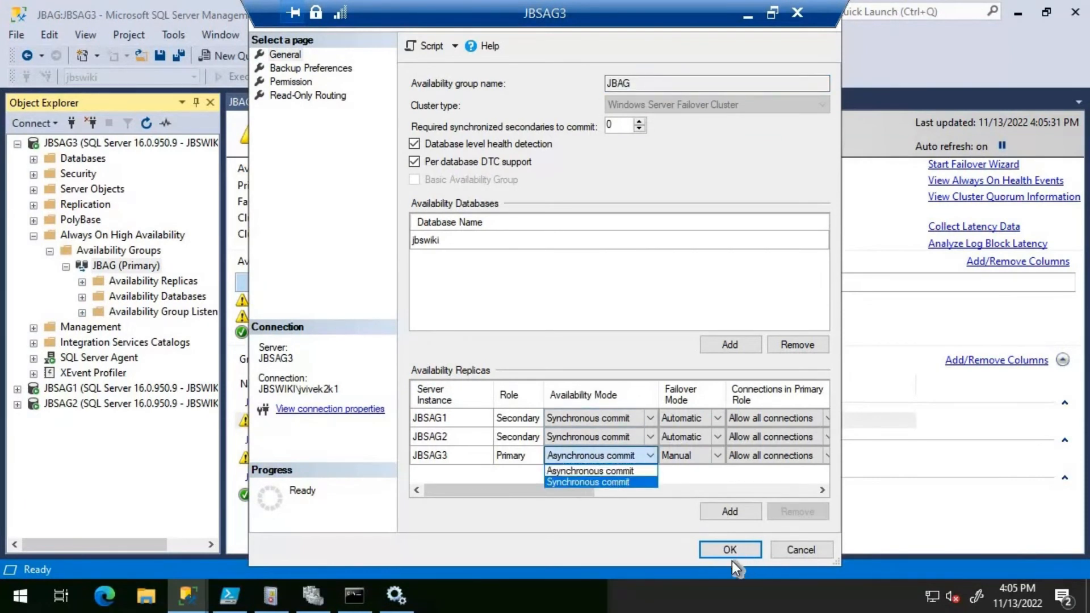
{"action": "left_click", "coordinate": [731, 553]}
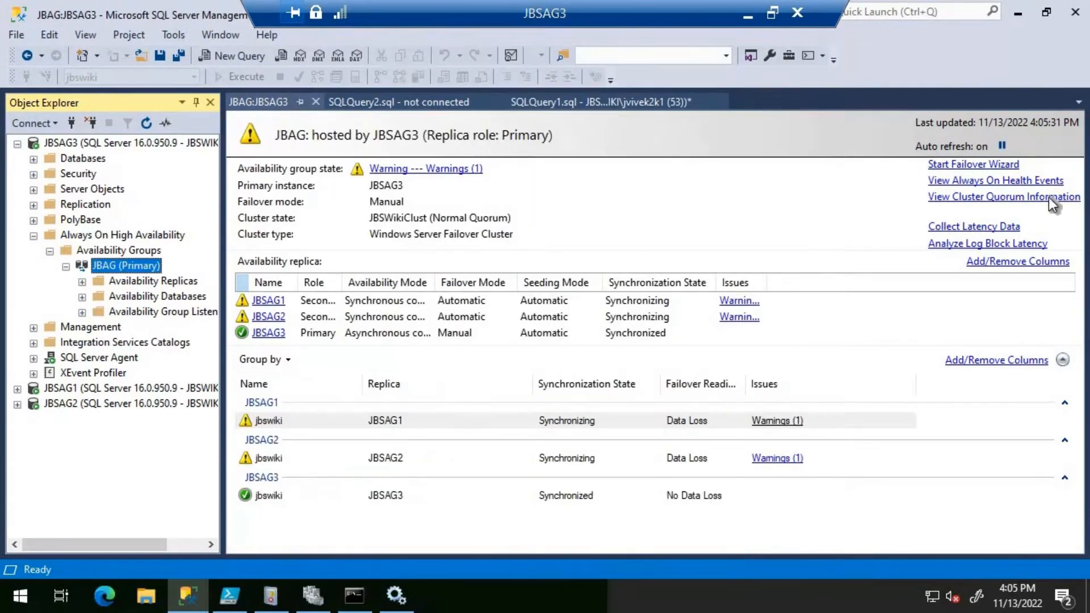
{"action": "left_click", "coordinate": [1003, 146]}
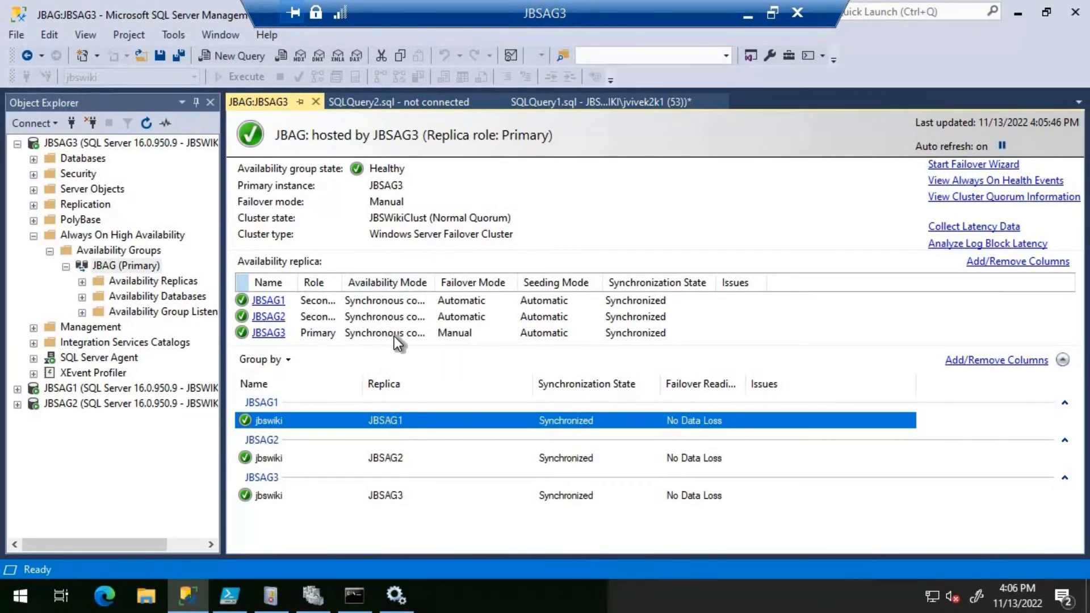
Step: Expand JBSAG1 to check jbswiki and refresh the JBSAG1 and JBSAG2 server nodes
{"action": "left_click", "coordinate": [17, 388]}
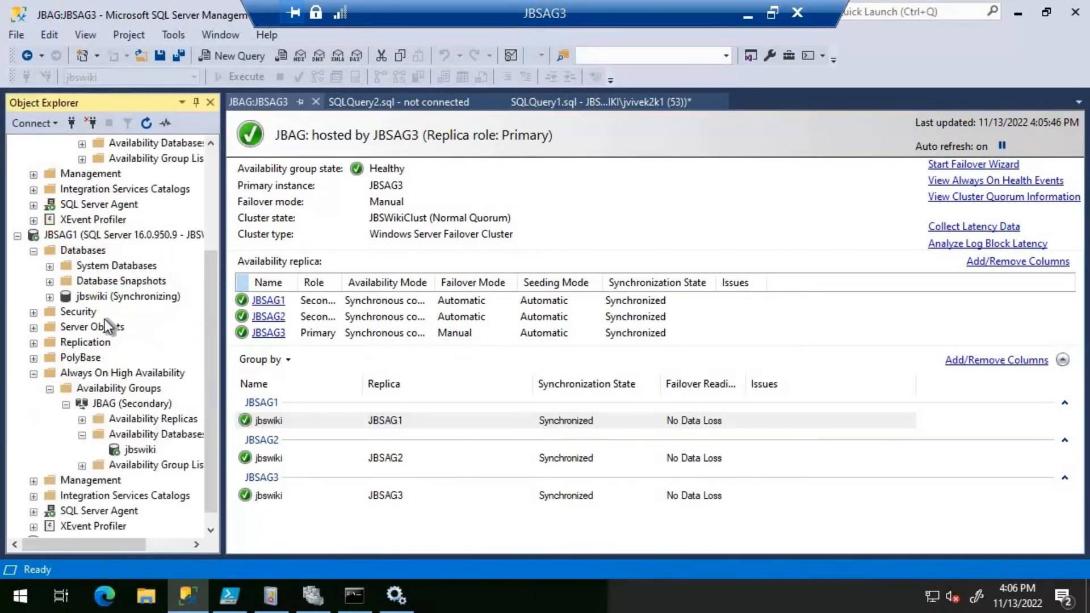
{"action": "left_click", "coordinate": [120, 301]}
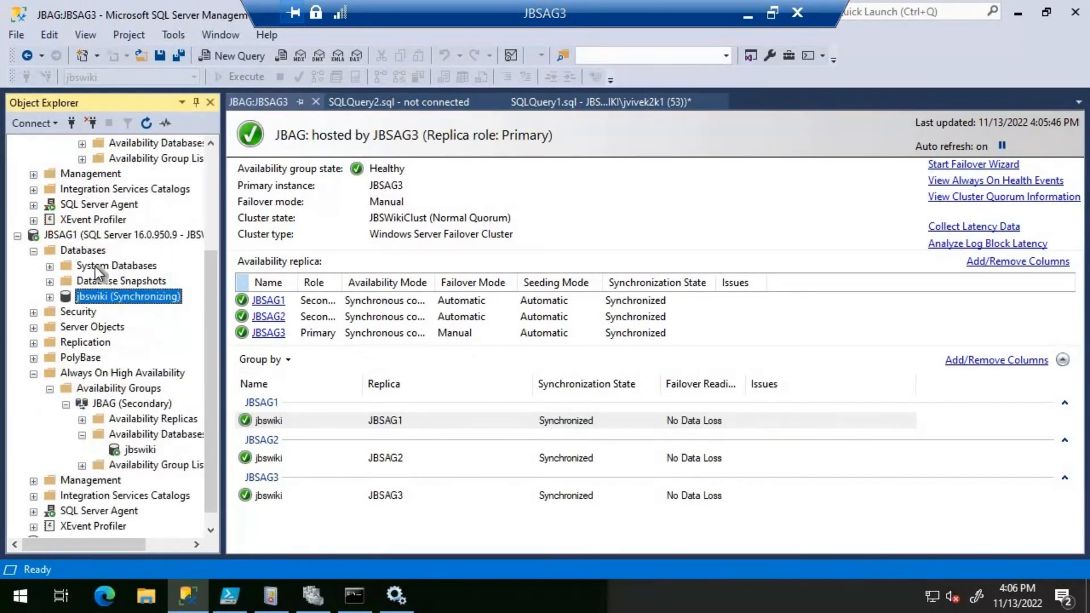
{"action": "left_click", "coordinate": [80, 234]}
{"action": "left_click", "coordinate": [147, 123]}
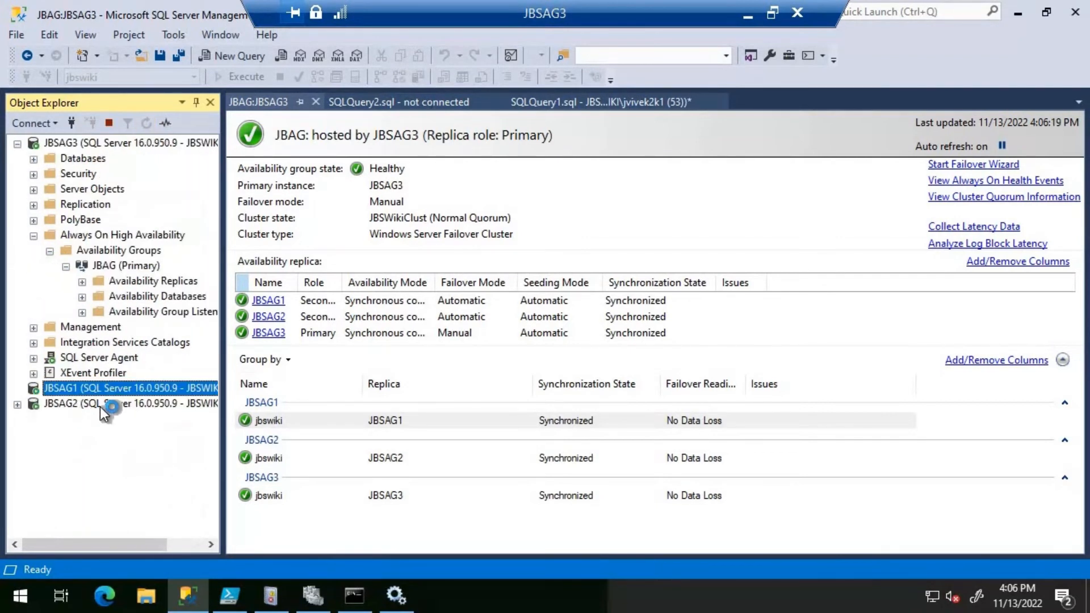
{"action": "left_click", "coordinate": [122, 404]}
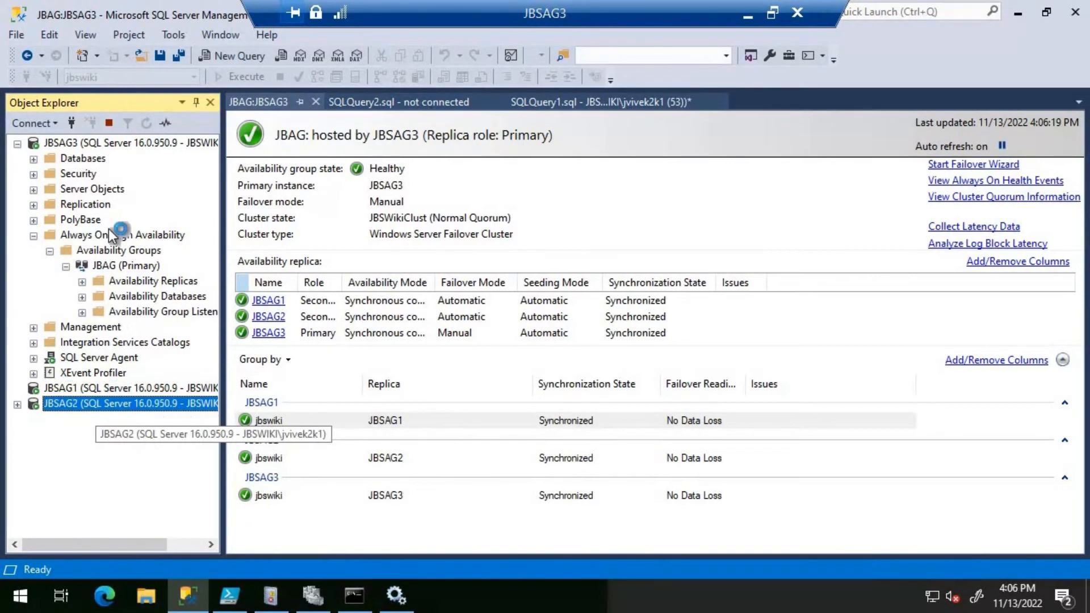
{"action": "left_click", "coordinate": [147, 123]}
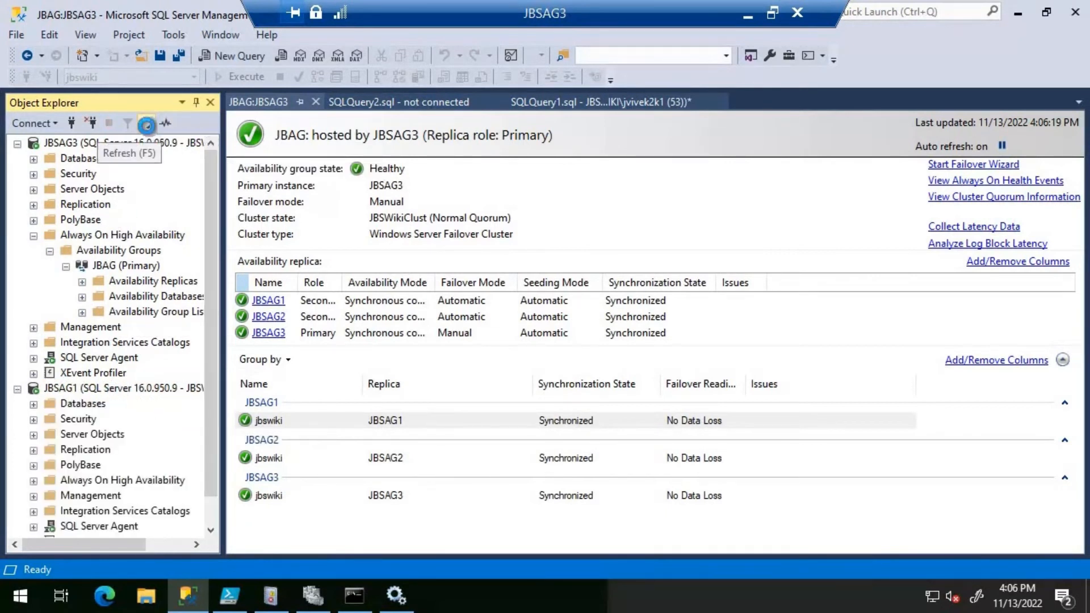
Step: Expand the databases of the refreshed JBSAG1 and try again to open a new query on jbswiki
{"action": "left_click", "coordinate": [34, 405]}
{"action": "left_click", "coordinate": [107, 449]}
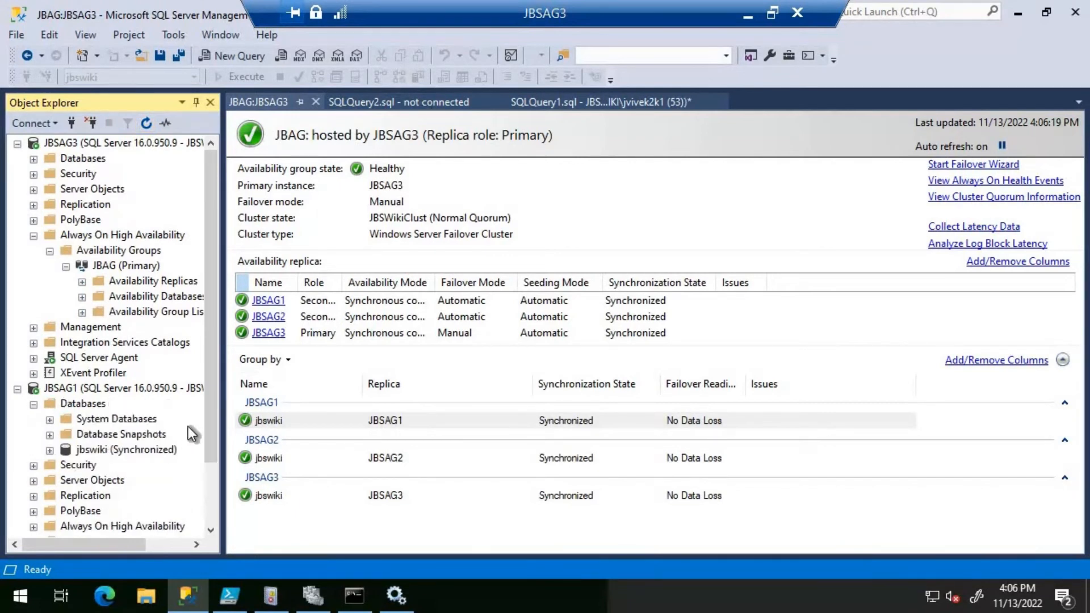
{"action": "left_click", "coordinate": [236, 54]}
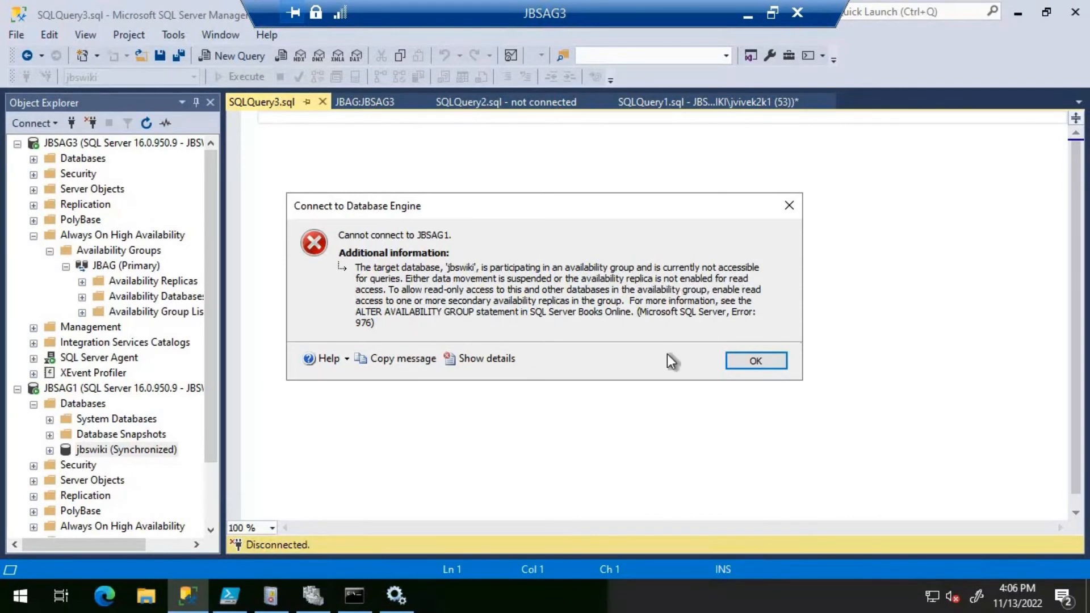
{"action": "left_click", "coordinate": [754, 360]}
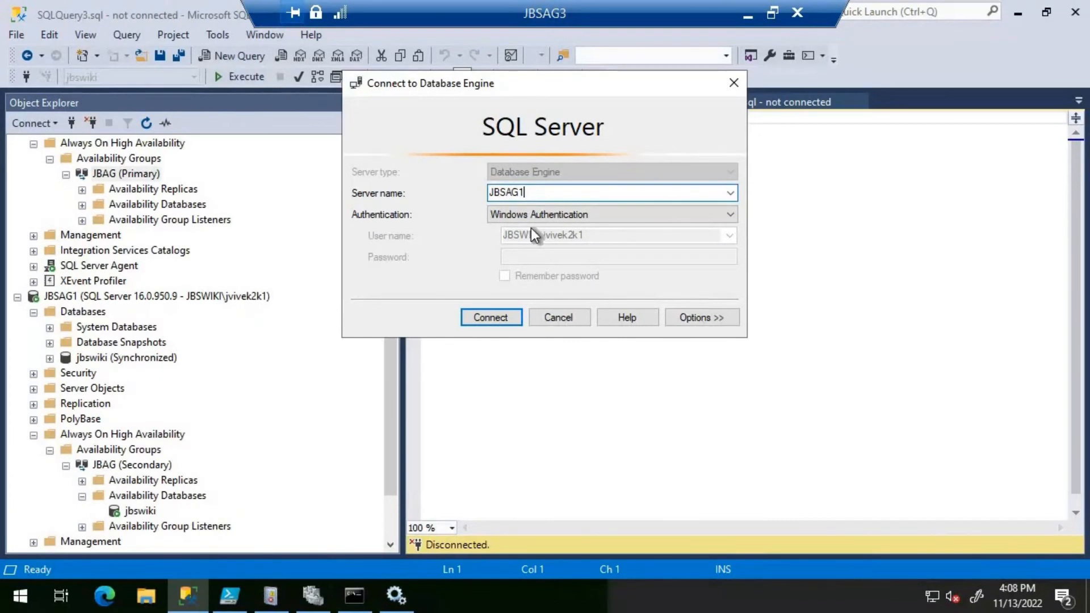
{"action": "left_click", "coordinate": [551, 318]}
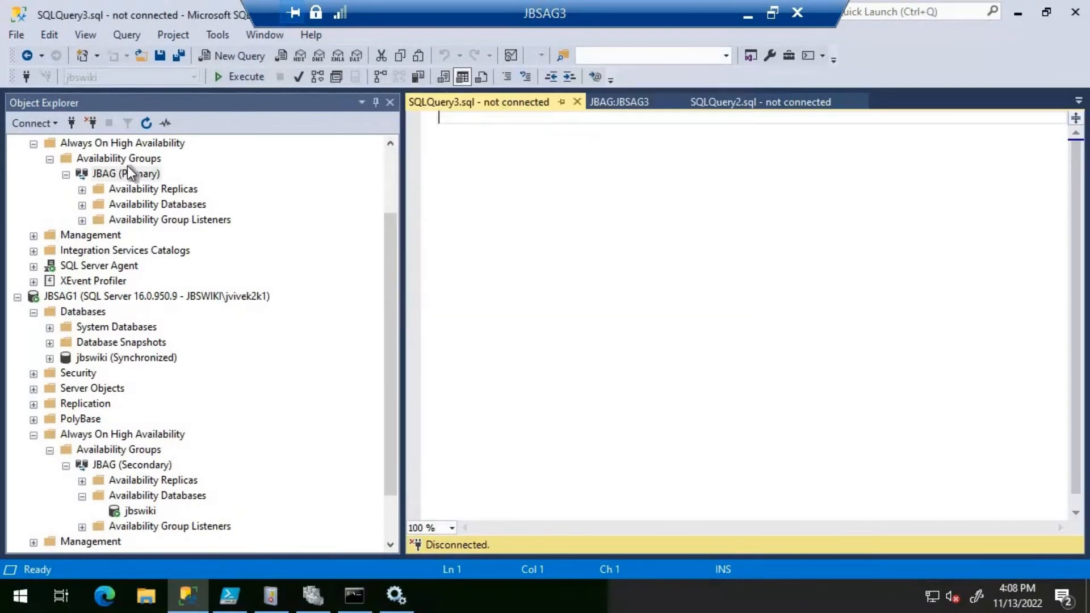
Step: Set Readable Secondary to Yes for JBSAG1, JBSAG2 and JBSAG3 in the JBAG properties on JBSAG3, and return to the updated dashboard
{"action": "right_click", "coordinate": [128, 174]}
{"action": "left_click", "coordinate": [192, 379]}
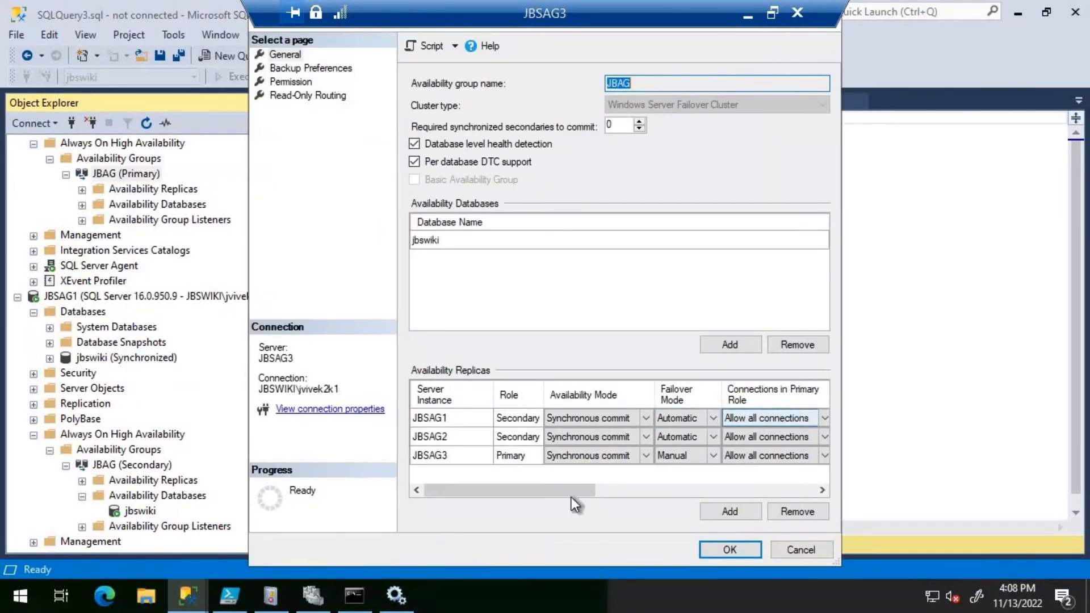
{"action": "left_click_drag", "start_coordinate": [574, 491], "coordinate": [644, 495]}
{"action": "left_click", "coordinate": [749, 417]}
{"action": "left_click", "coordinate": [739, 419]}
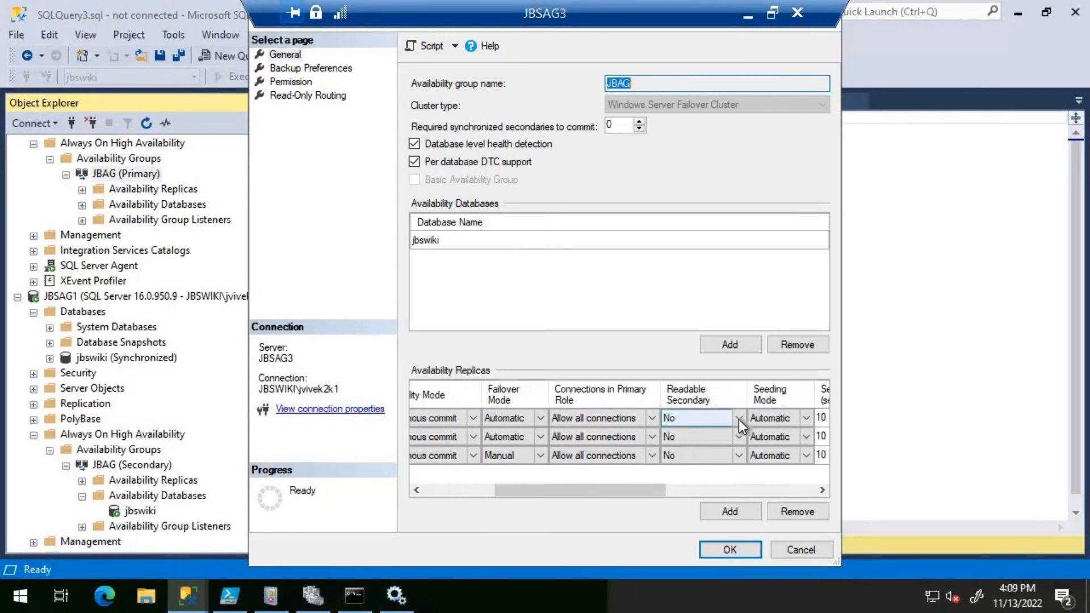
{"action": "left_click", "coordinate": [729, 422]}
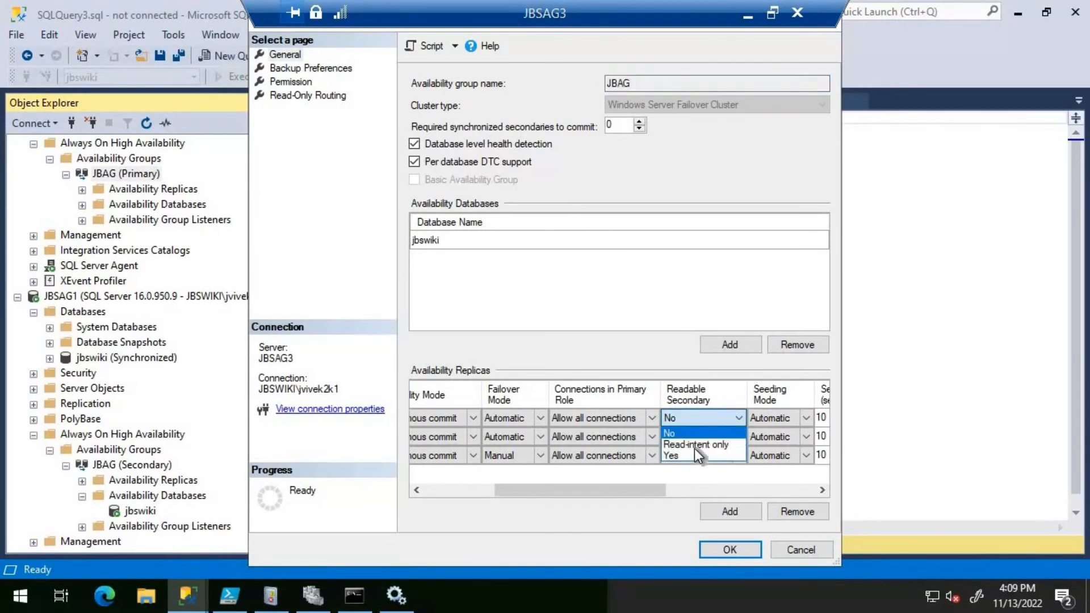
{"action": "left_click", "coordinate": [687, 454]}
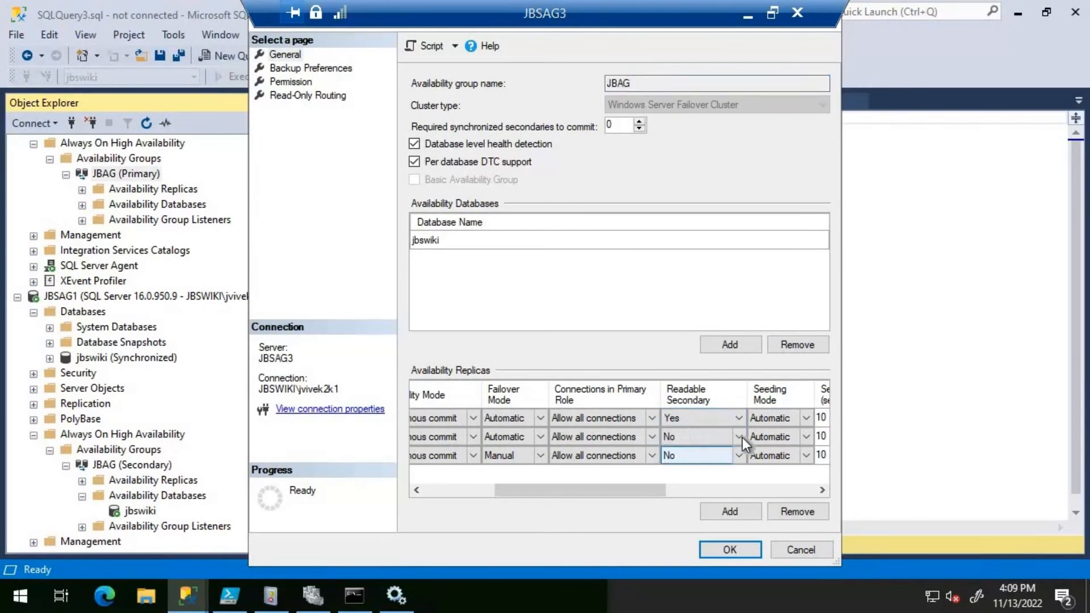
{"action": "left_click", "coordinate": [695, 442]}
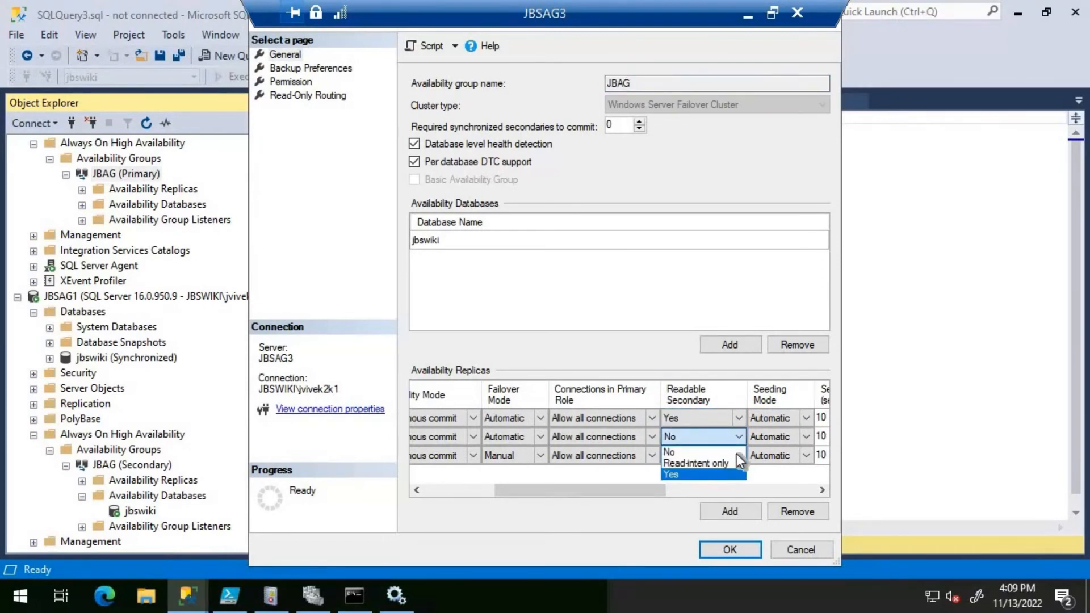
{"action": "left_click", "coordinate": [681, 474]}
{"action": "left_click", "coordinate": [695, 457]}
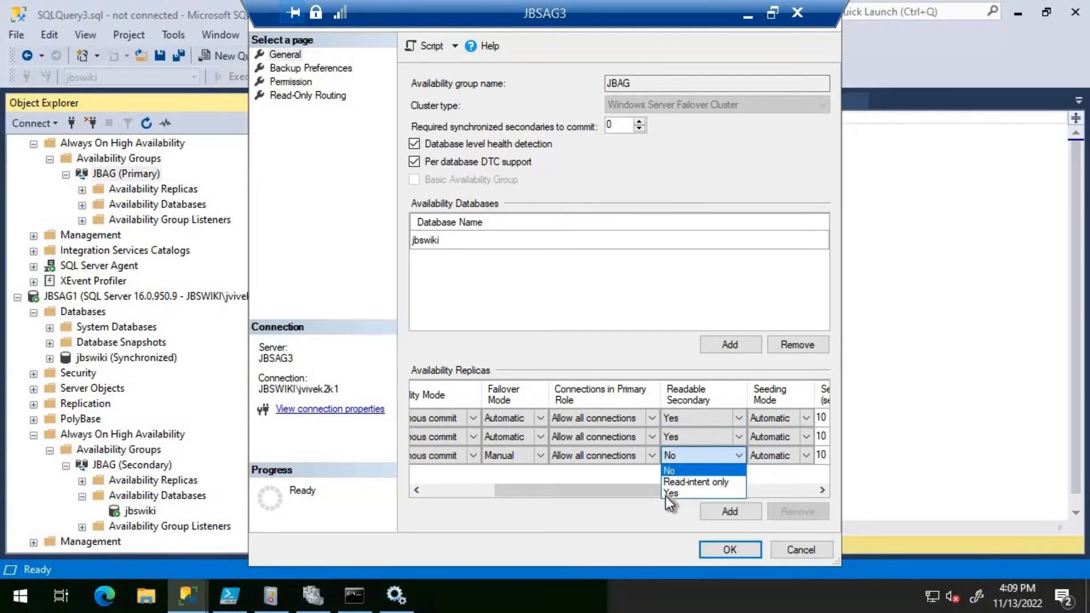
{"action": "left_click", "coordinate": [665, 495]}
{"action": "left_click", "coordinate": [730, 550]}
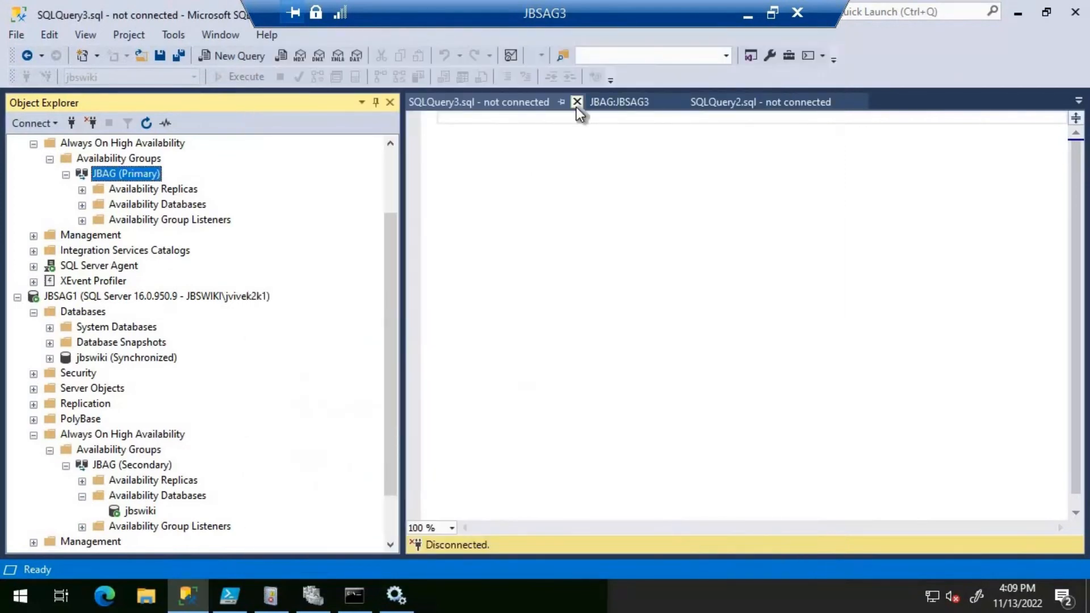
{"action": "left_click", "coordinate": [576, 103]}
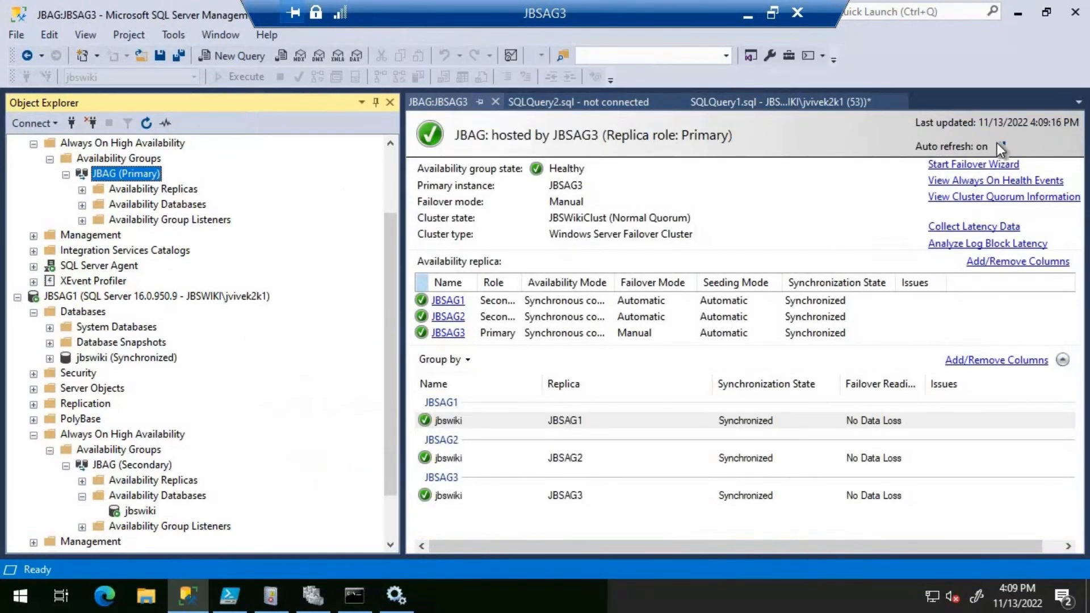
{"action": "left_click", "coordinate": [997, 145]}
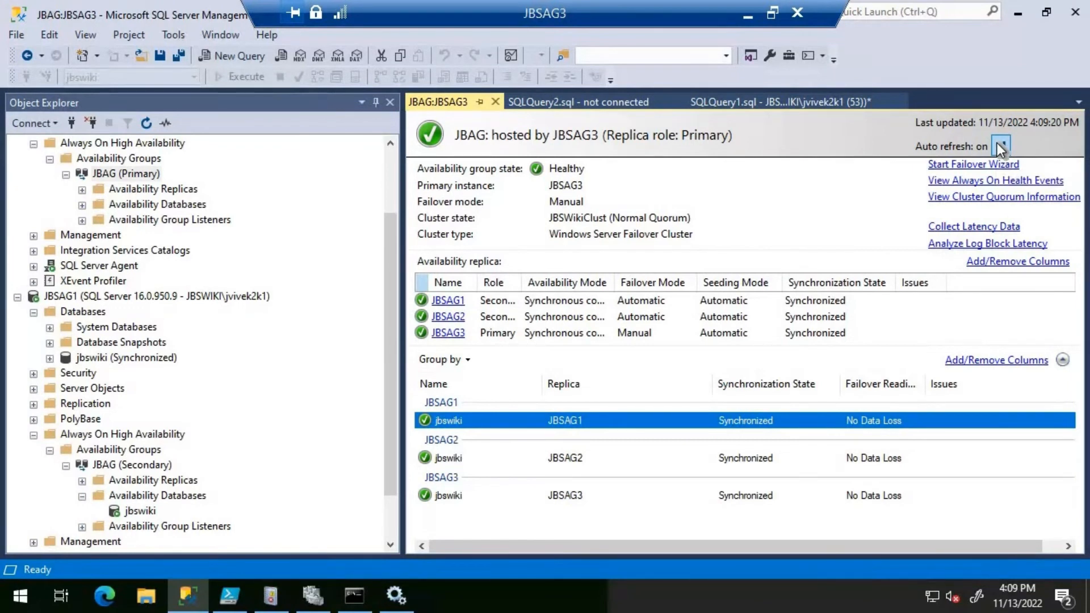
Step: Run "select * from table1" against jbswiki on JBSAG1 and close the query without saving
{"action": "left_click", "coordinate": [142, 319]}
{"action": "left_click", "coordinate": [118, 356]}
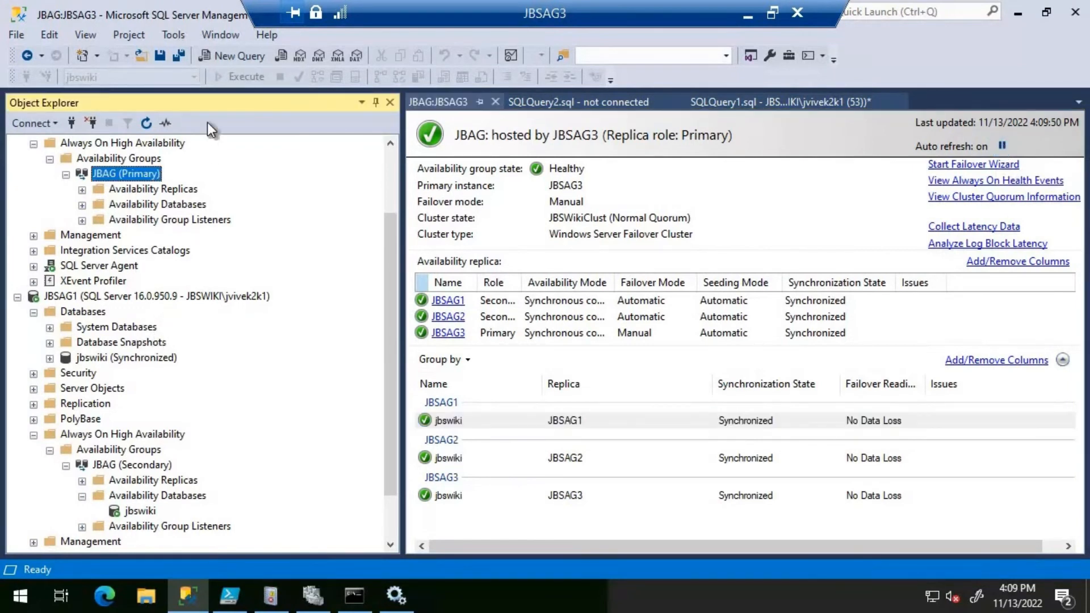
{"action": "left_click", "coordinate": [227, 62]}
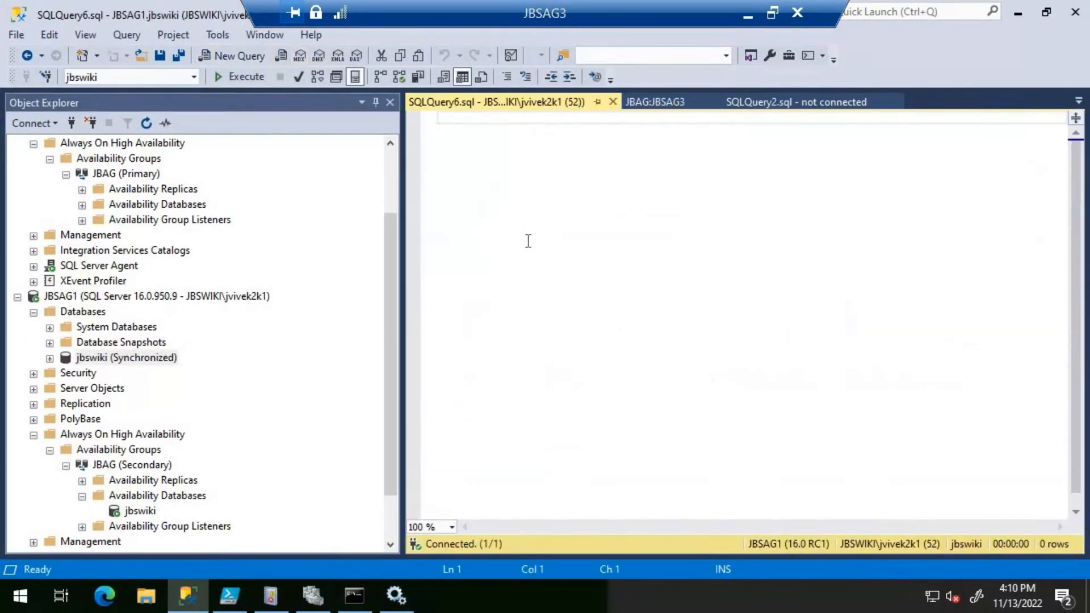
{"action": "type", "text": "select * from table1"}
{"action": "key", "text": "F5"}
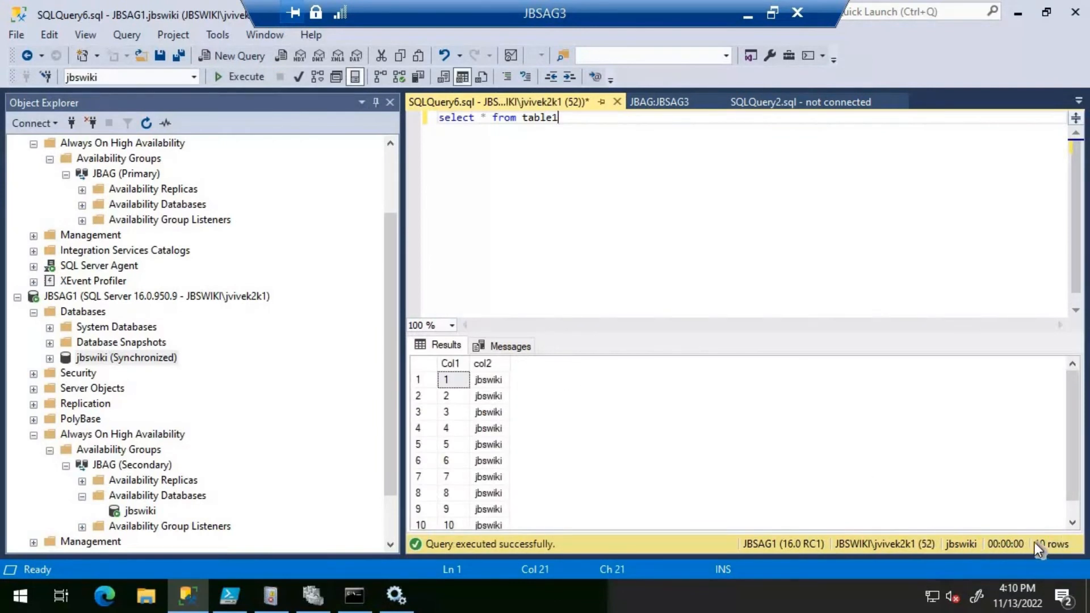
{"action": "left_click", "coordinate": [618, 100]}
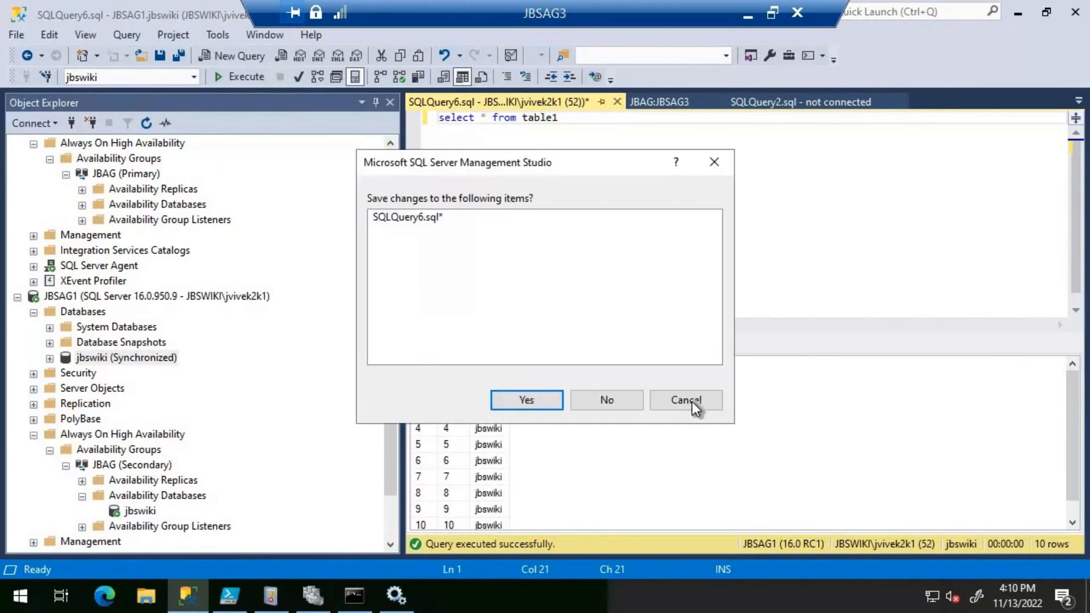
{"action": "key", "text": "n"}
Step: Expand the JBSAG2 databases, run "select * from table1" against its jbswiki database and discard the query
{"action": "left_click", "coordinate": [391, 510]}
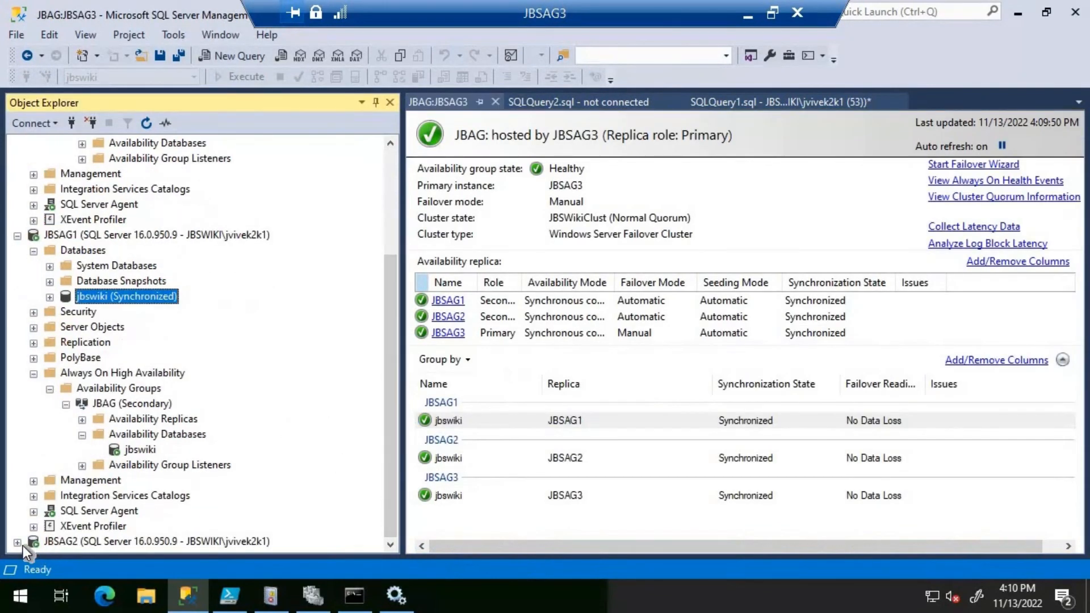
{"action": "left_click", "coordinate": [18, 542]}
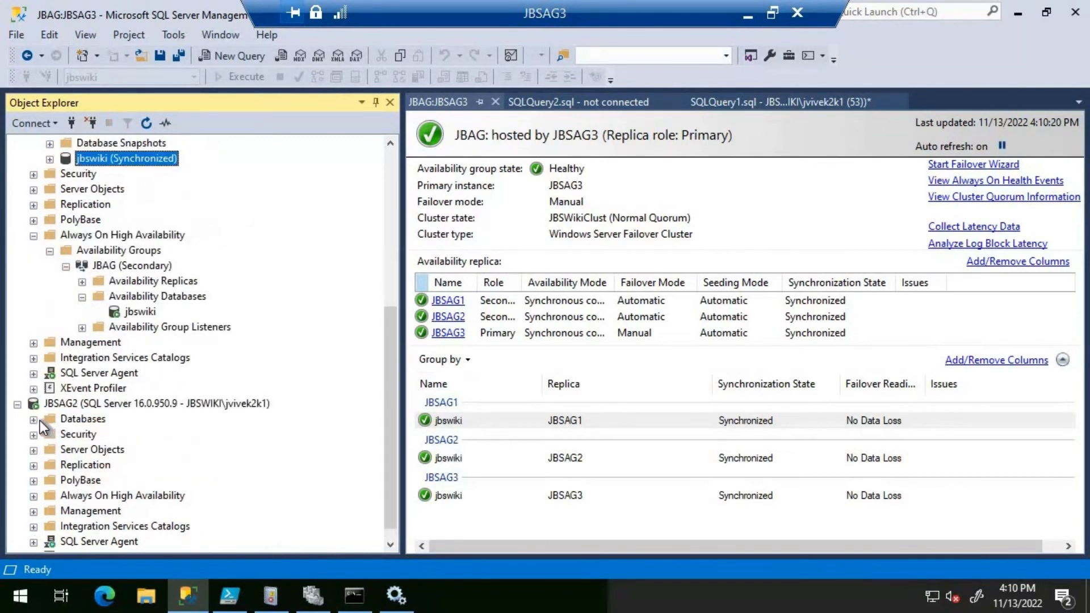
{"action": "left_click", "coordinate": [40, 420]}
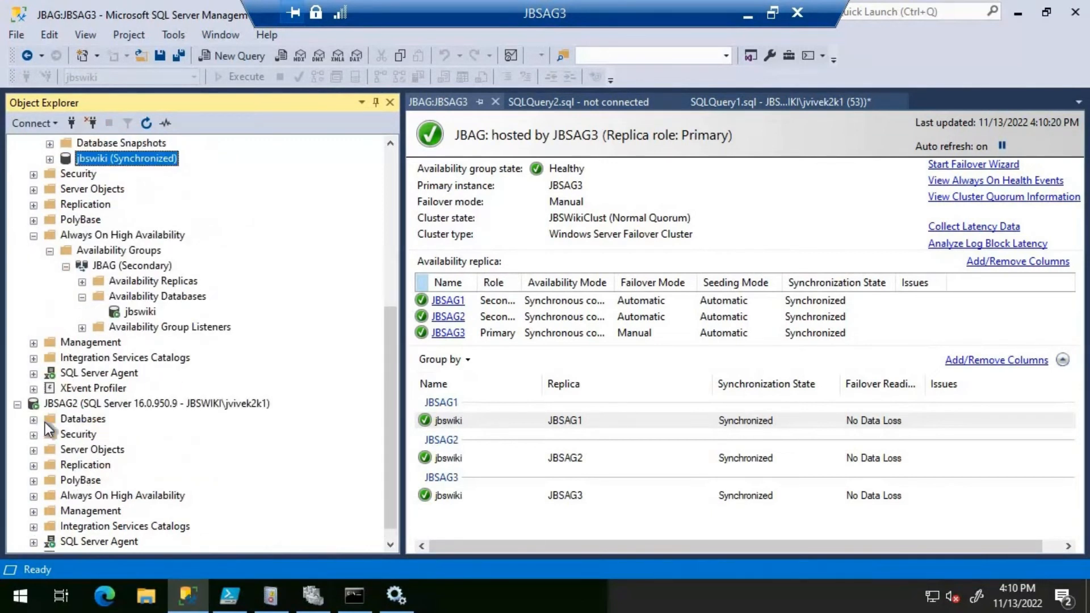
{"action": "left_click", "coordinate": [111, 461]}
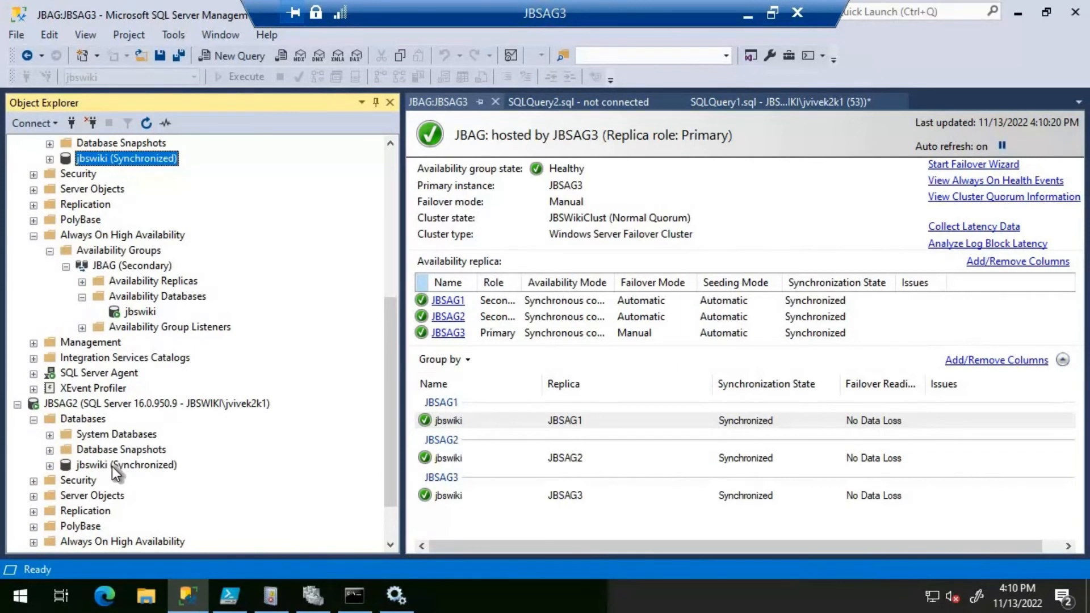
{"action": "left_click", "coordinate": [236, 56]}
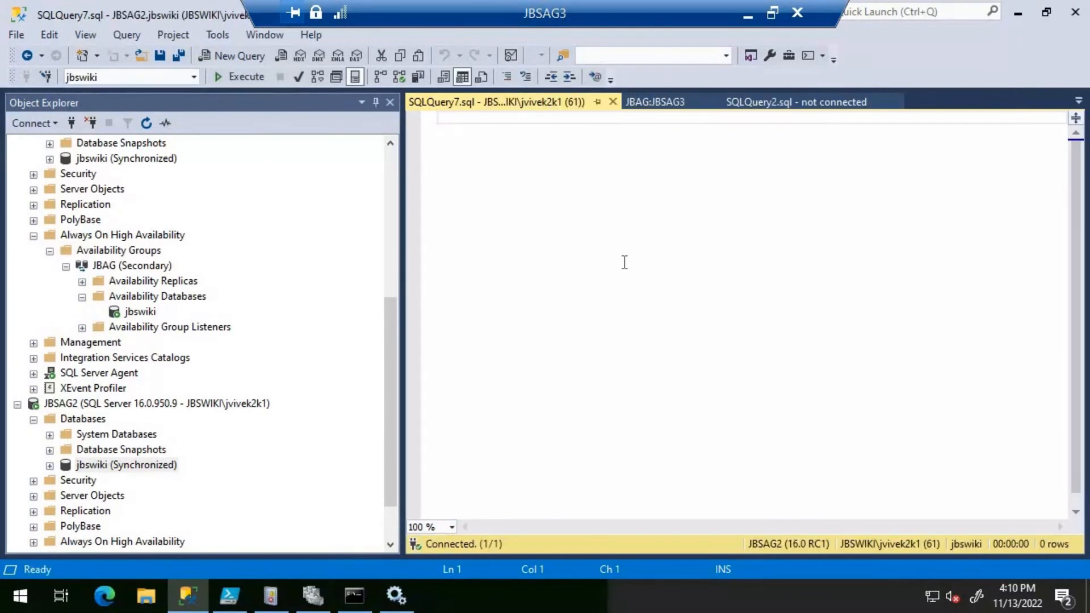
{"action": "type", "text": "select "}
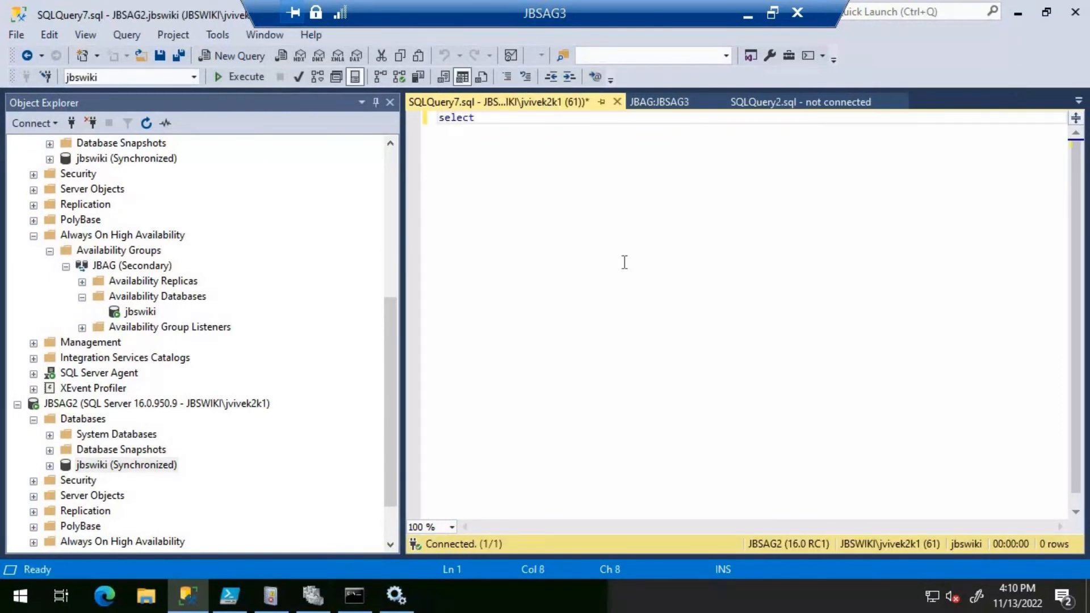
{"action": "type", "text": "* from table1"}
{"action": "key", "text": "F5"}
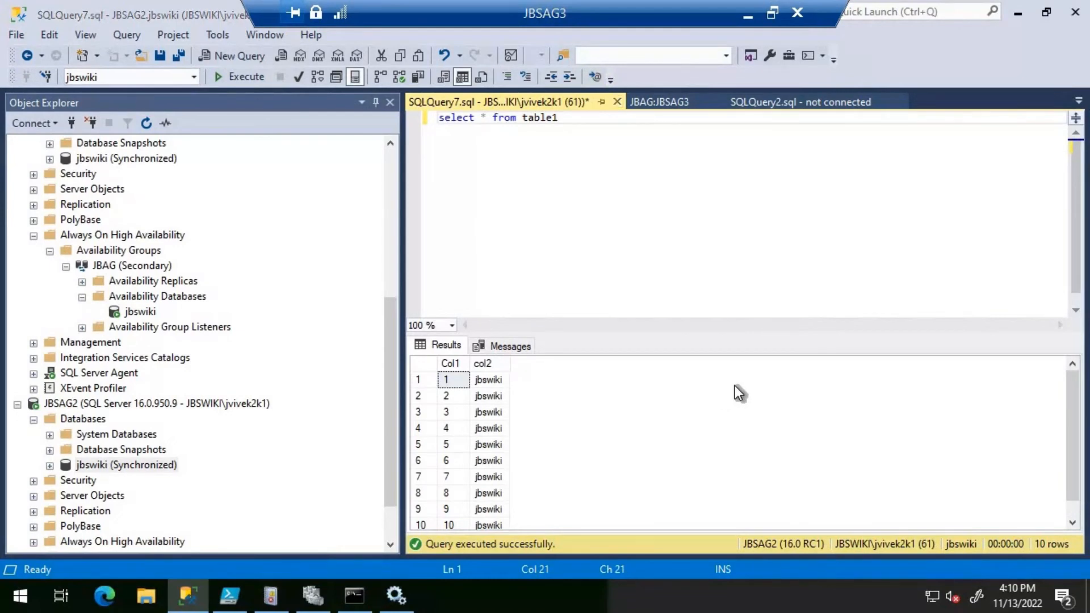
{"action": "left_click", "coordinate": [606, 400]}
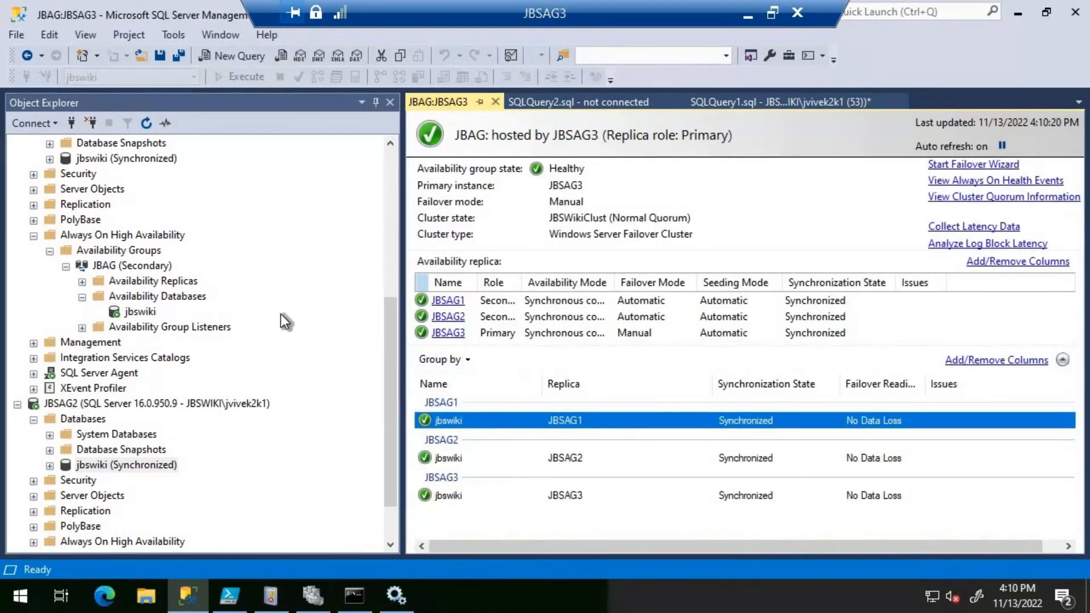
Step: Fail over JBAG to the secondary replica JBSAG1 with the failover wizard, review the results and close it
{"action": "left_click", "coordinate": [394, 196]}
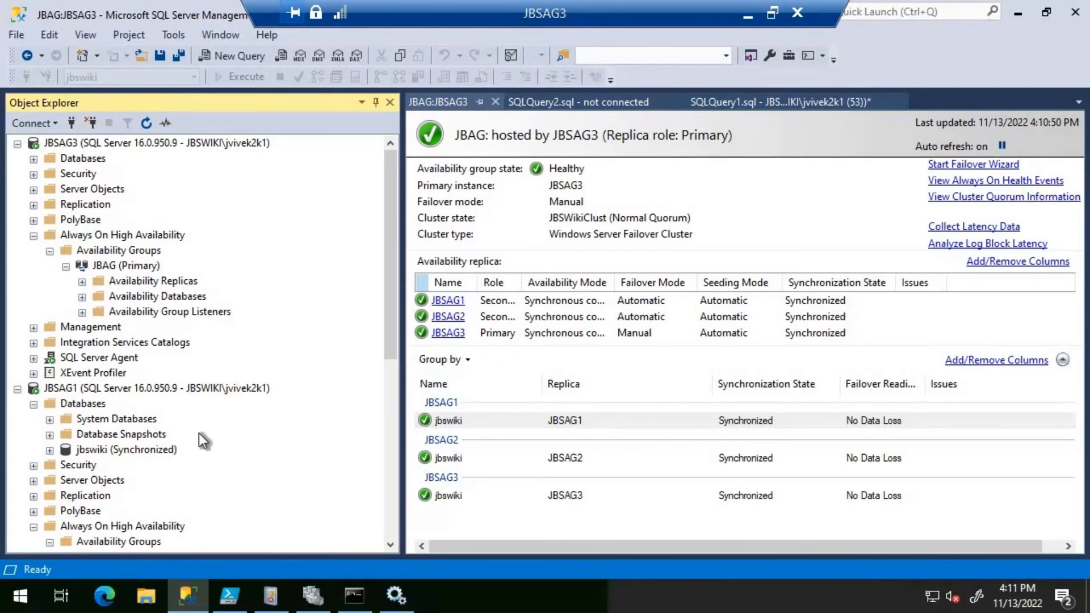
{"action": "scroll", "coordinate": [142, 304], "scroll_direction": "down", "scroll_amount": 2}
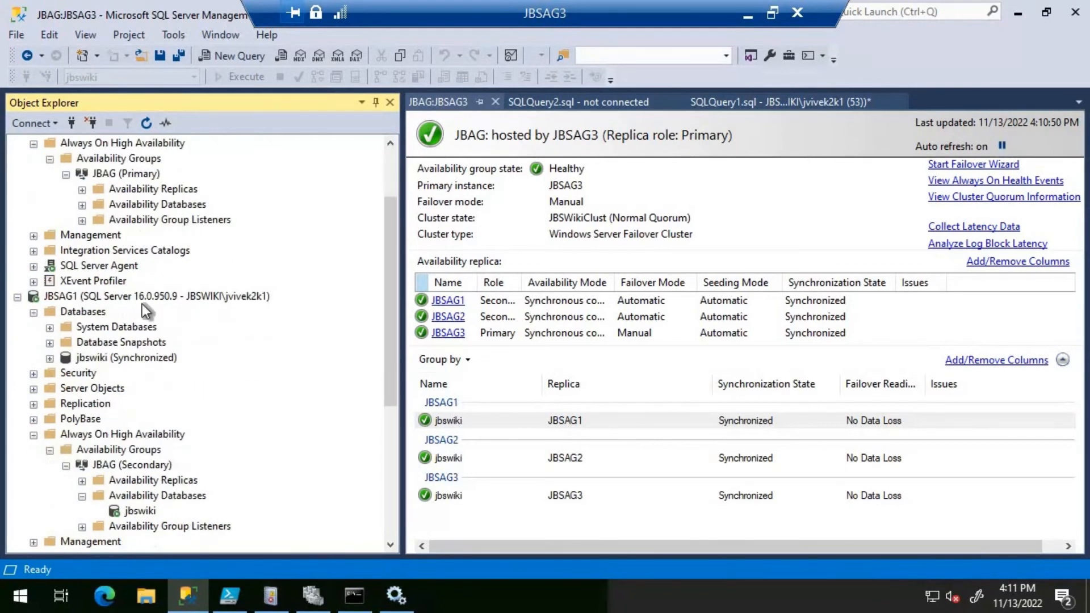
{"action": "right_click", "coordinate": [138, 463]}
{"action": "left_click", "coordinate": [212, 449]}
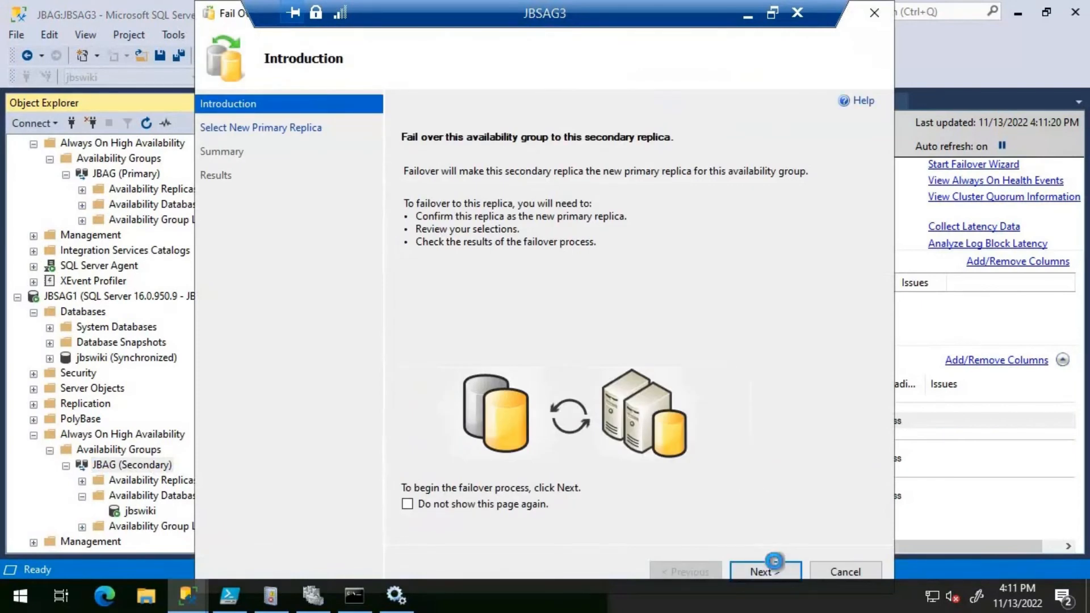
{"action": "left_click", "coordinate": [774, 561]}
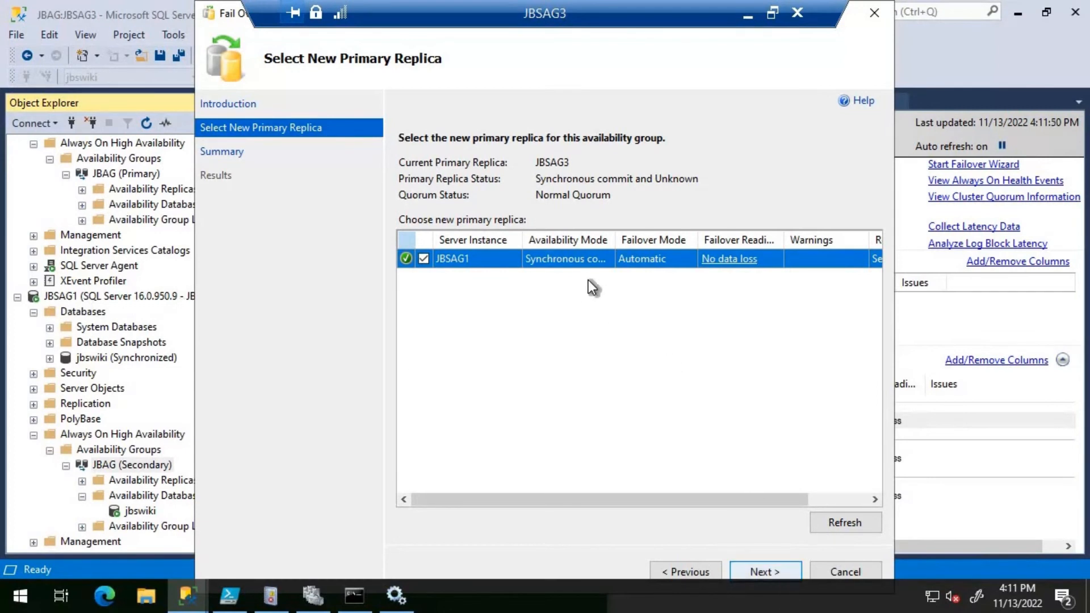
{"action": "left_click", "coordinate": [757, 571]}
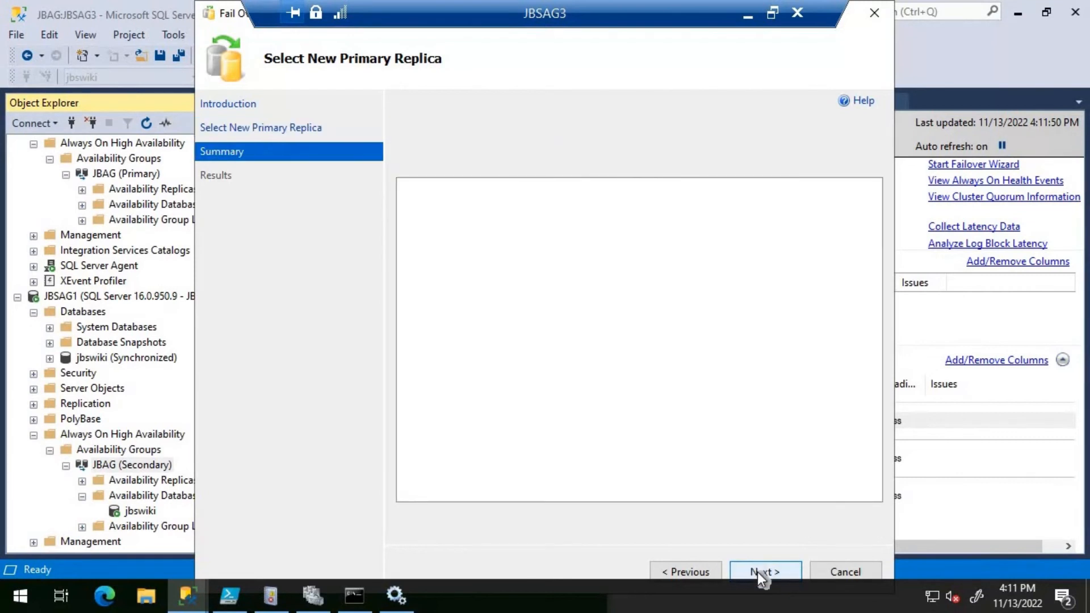
{"action": "left_click", "coordinate": [757, 571]}
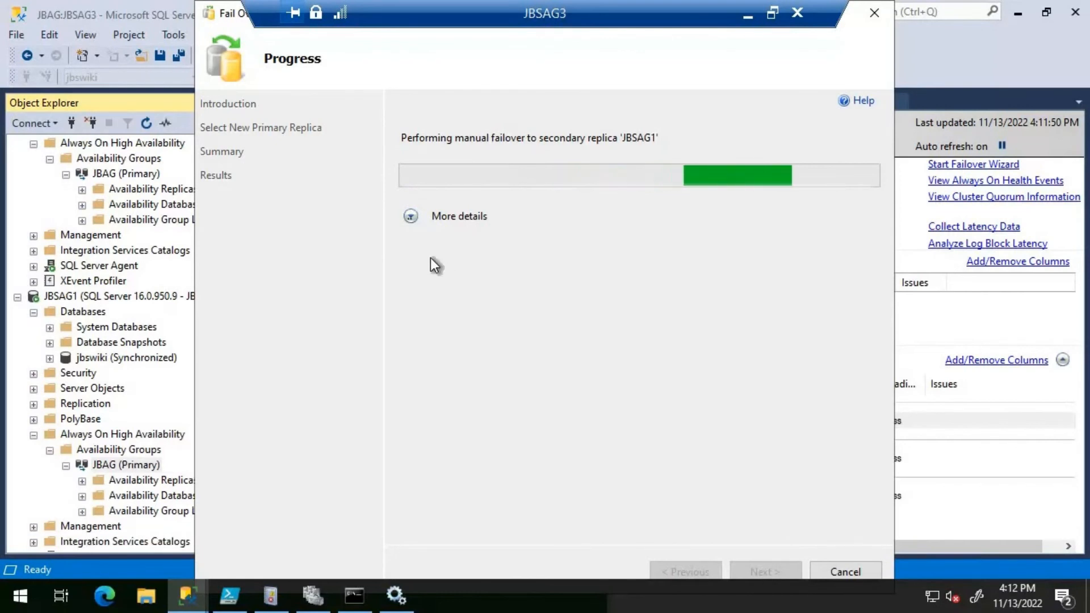
{"action": "left_click", "coordinate": [411, 217]}
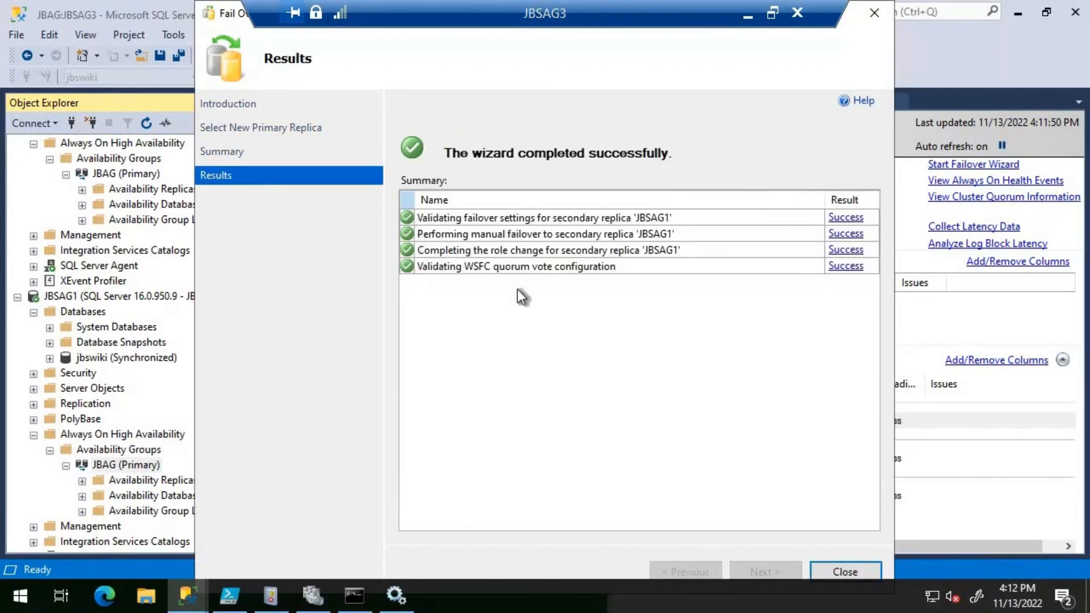
{"action": "left_click", "coordinate": [845, 571]}
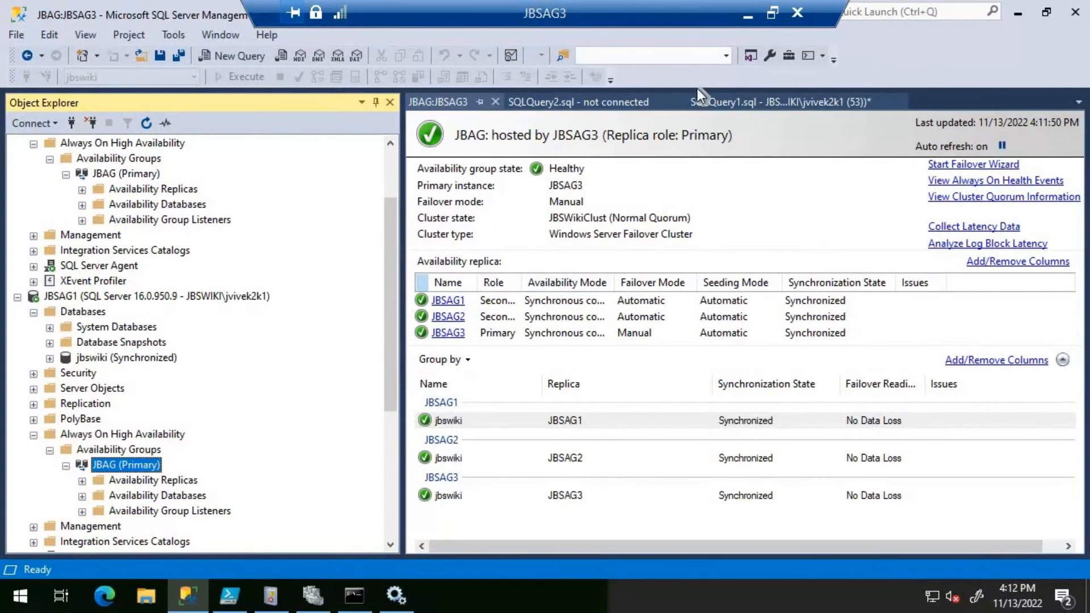
Step: Close the JBSAG3 dashboard and disconnected query, then review the replica roles and synchronization states in the JBAG dashboard on JBSAG1
{"action": "left_click", "coordinate": [494, 102]}
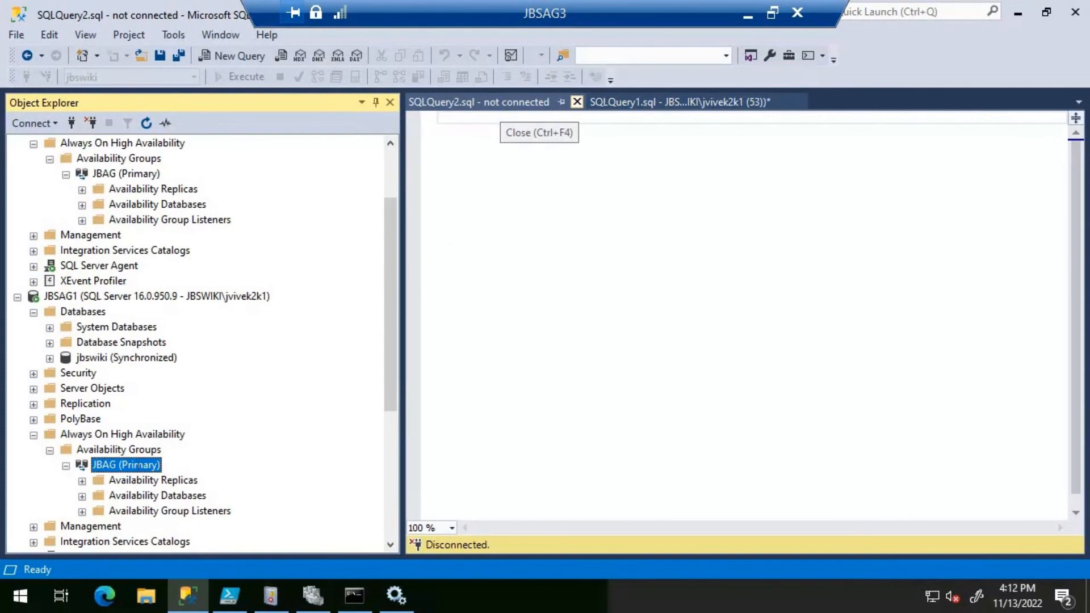
{"action": "right_click", "coordinate": [128, 468]}
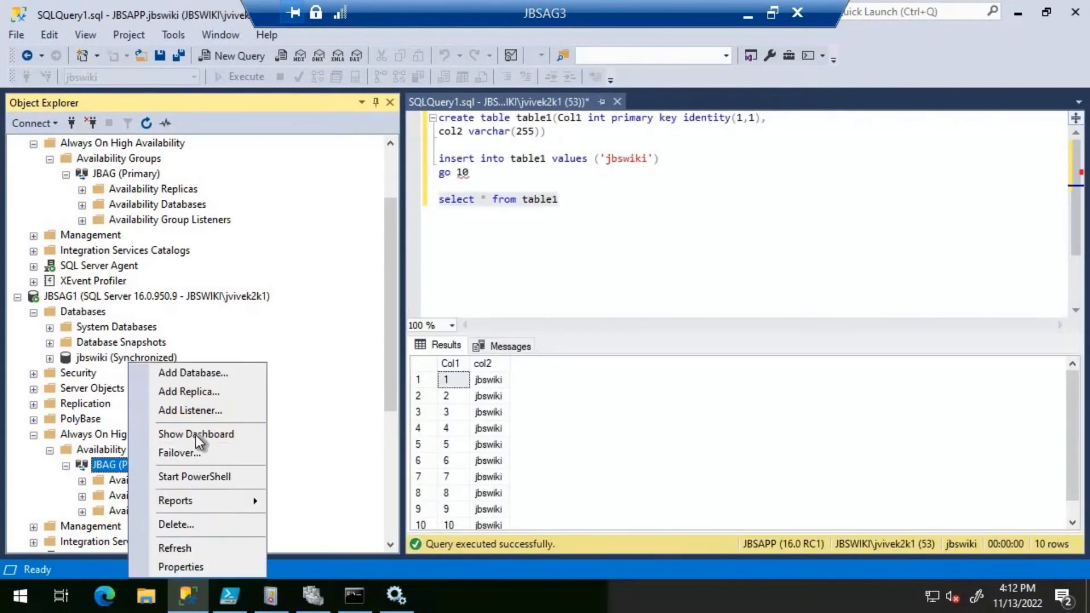
{"action": "key", "text": "Return"}
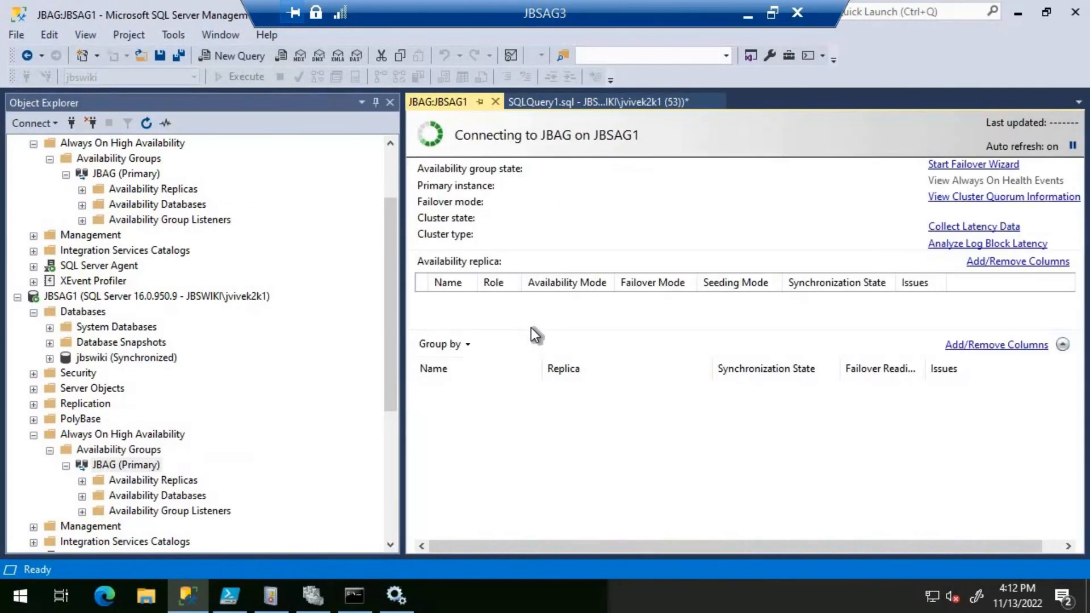
{"action": "left_click", "coordinate": [377, 102]}
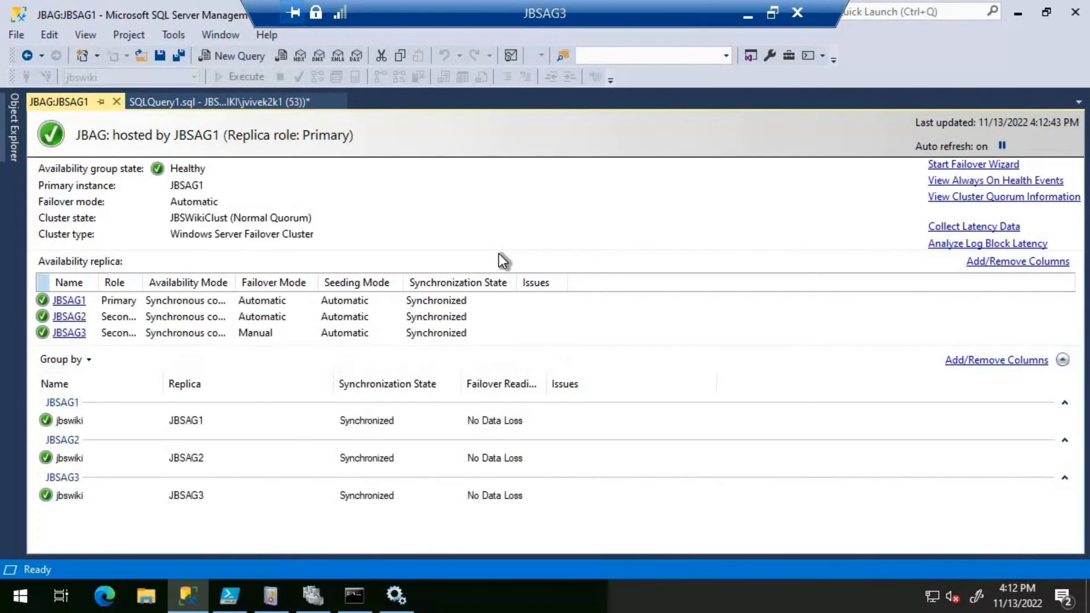
{"action": "double_click", "coordinate": [144, 281]}
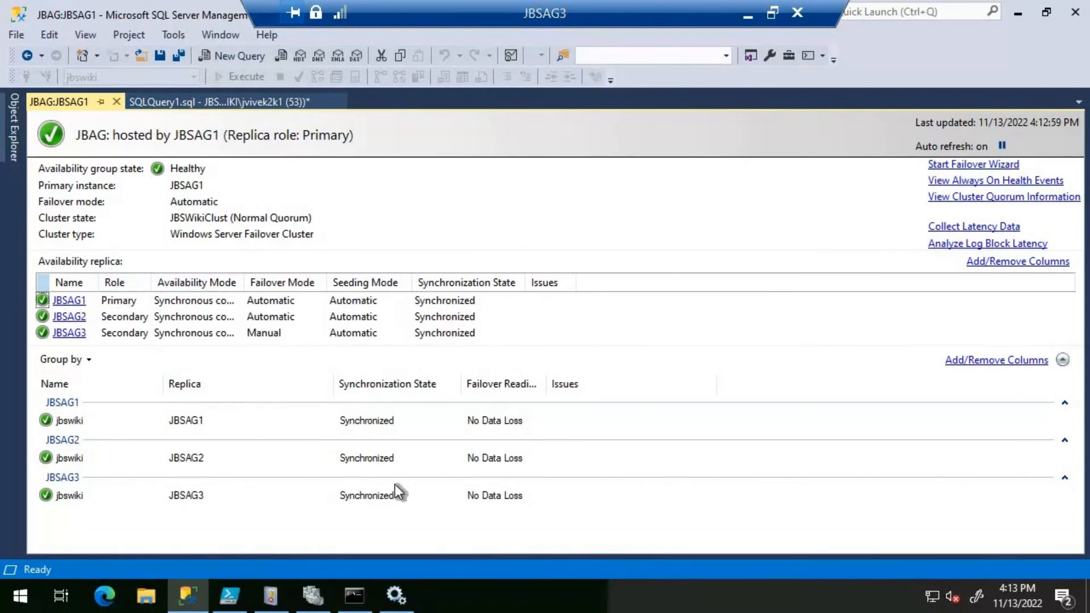
{"action": "left_click", "coordinate": [70, 401]}
Step: Set the JBSAG3 replica's availability mode to Asynchronous commit in the JBAG properties on JBSAG1, and toggle the dashboard's auto refresh off and on
{"action": "left_click", "coordinate": [13, 141]}
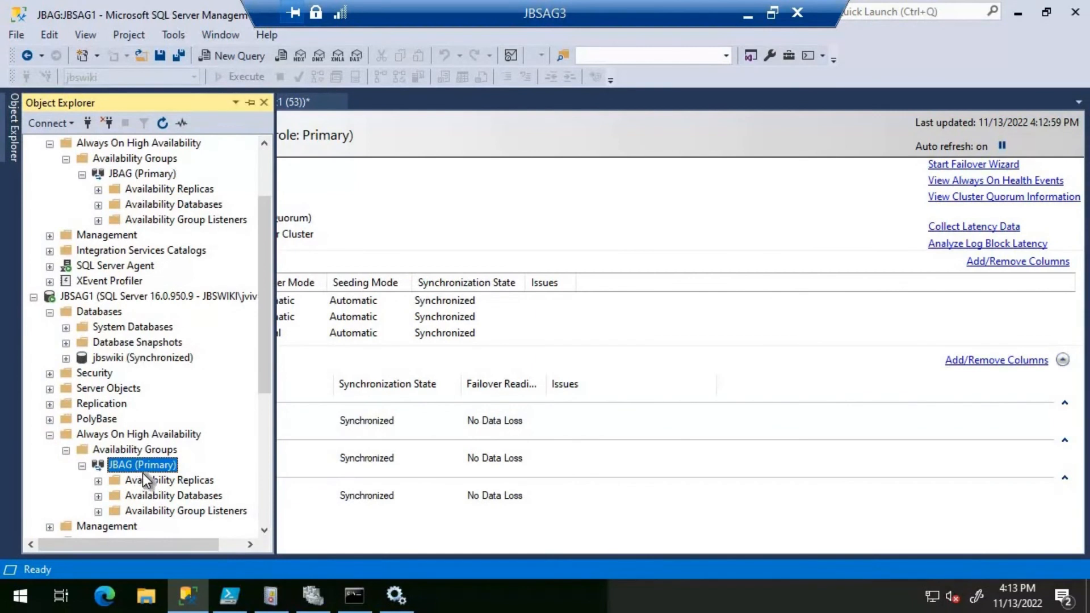
{"action": "left_click", "coordinate": [244, 567]}
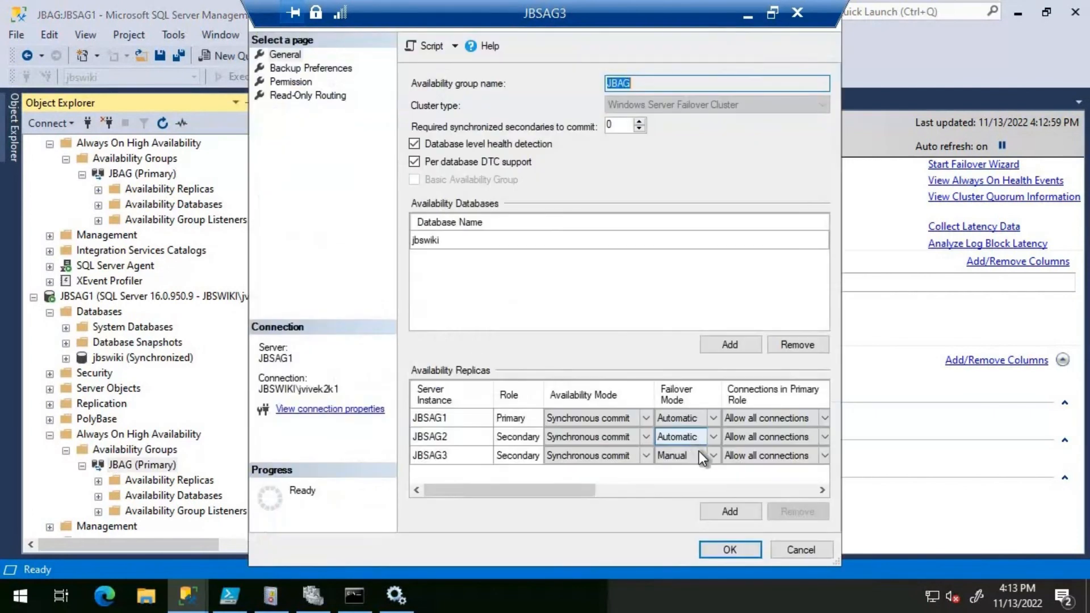
{"action": "left_click", "coordinate": [610, 455]}
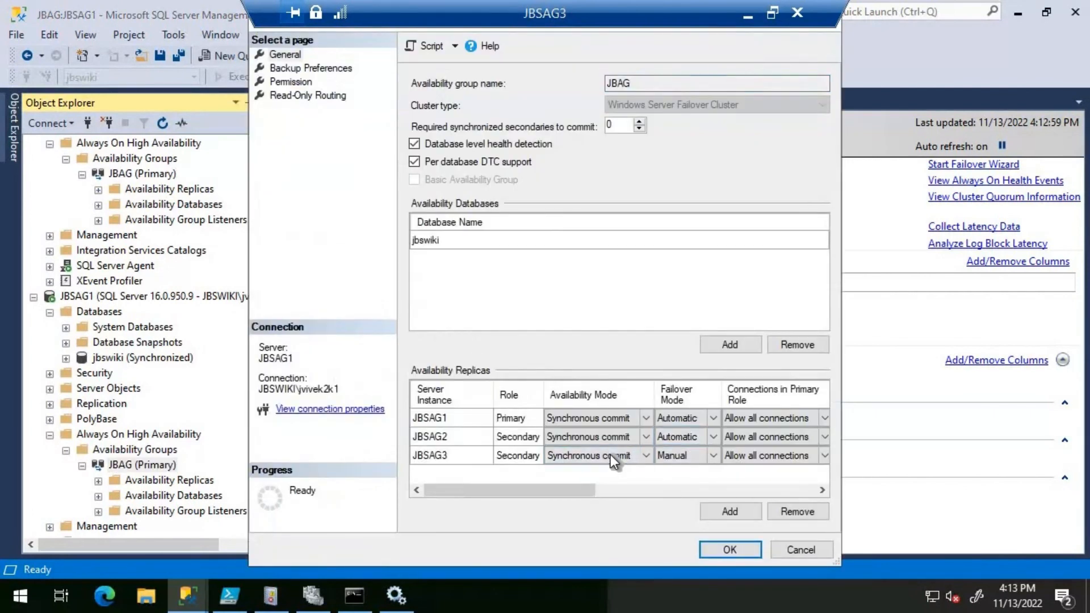
{"action": "left_click", "coordinate": [645, 454]}
{"action": "left_click", "coordinate": [736, 546]}
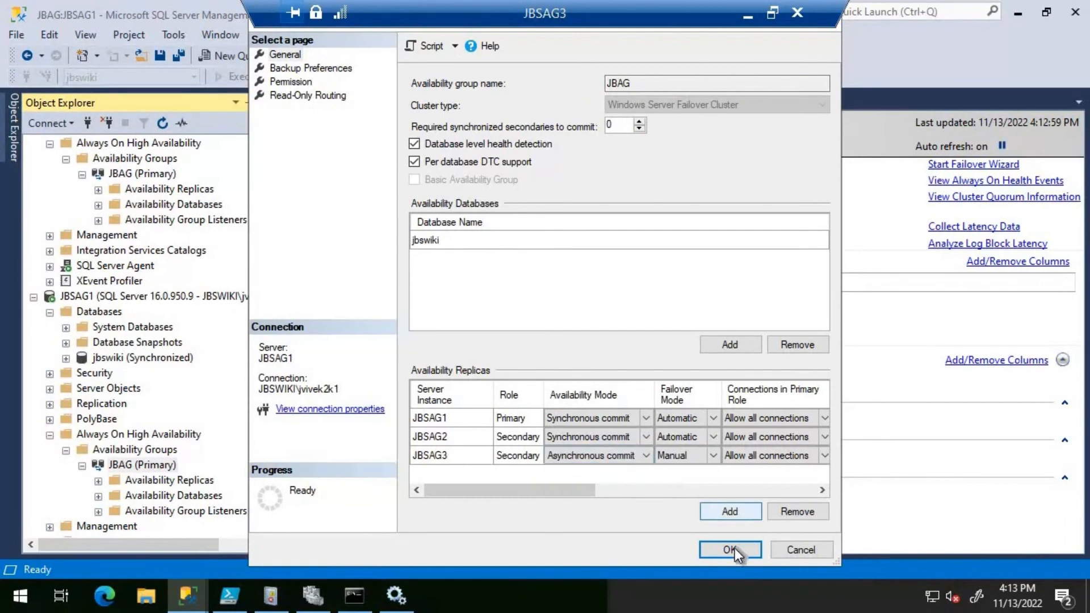
{"action": "left_click", "coordinate": [735, 547]}
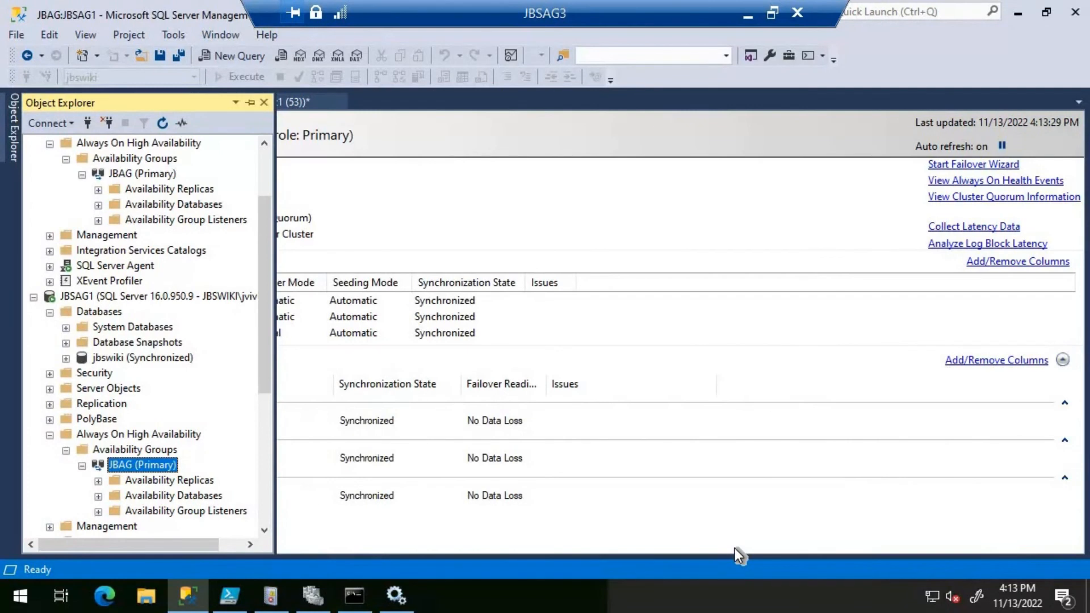
{"action": "left_click", "coordinate": [1004, 146]}
{"action": "left_click", "coordinate": [1003, 146]}
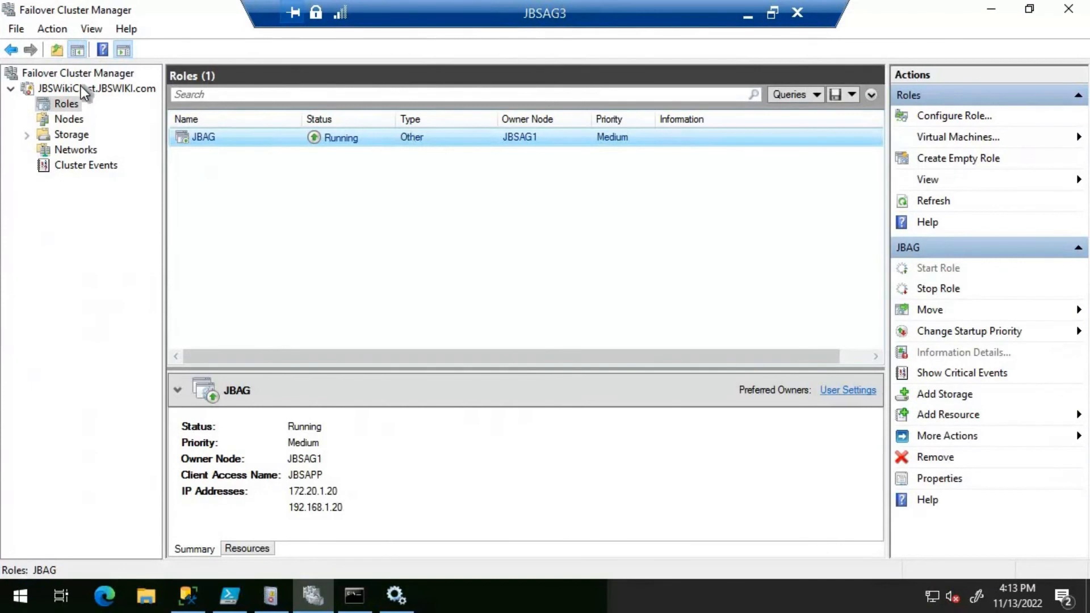
Step: In Failover Cluster Manager, start configuring the JBSWikiClust quorum with the advanced quorum configuration and assign a vote to node JBSAG3
{"action": "right_click", "coordinate": [81, 87]}
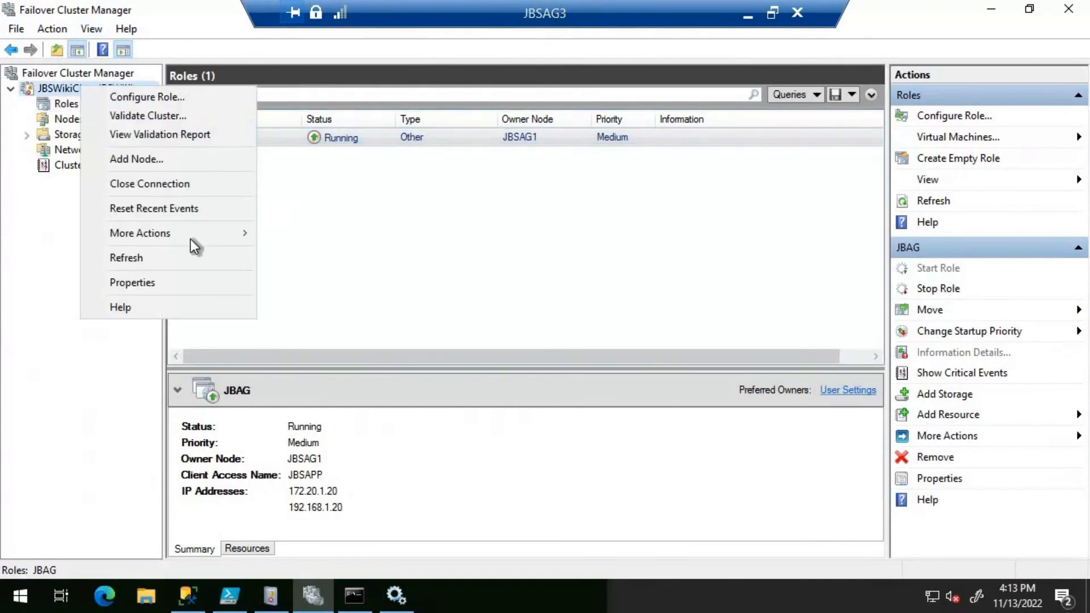
{"action": "mouse_move", "coordinate": [189, 237]}
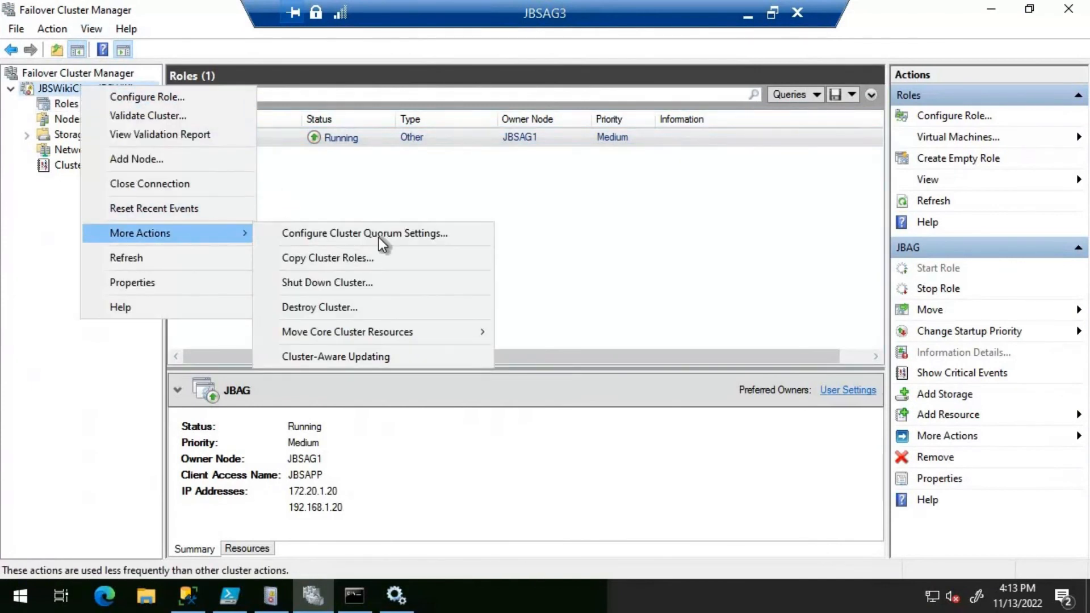
{"action": "left_click", "coordinate": [379, 237]}
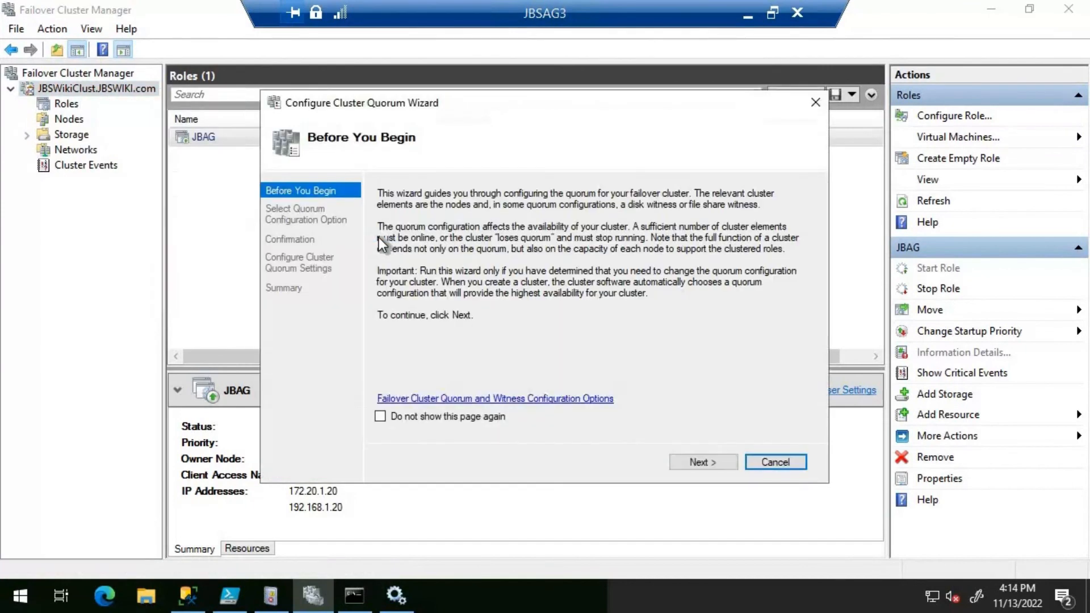
{"action": "left_click", "coordinate": [687, 461]}
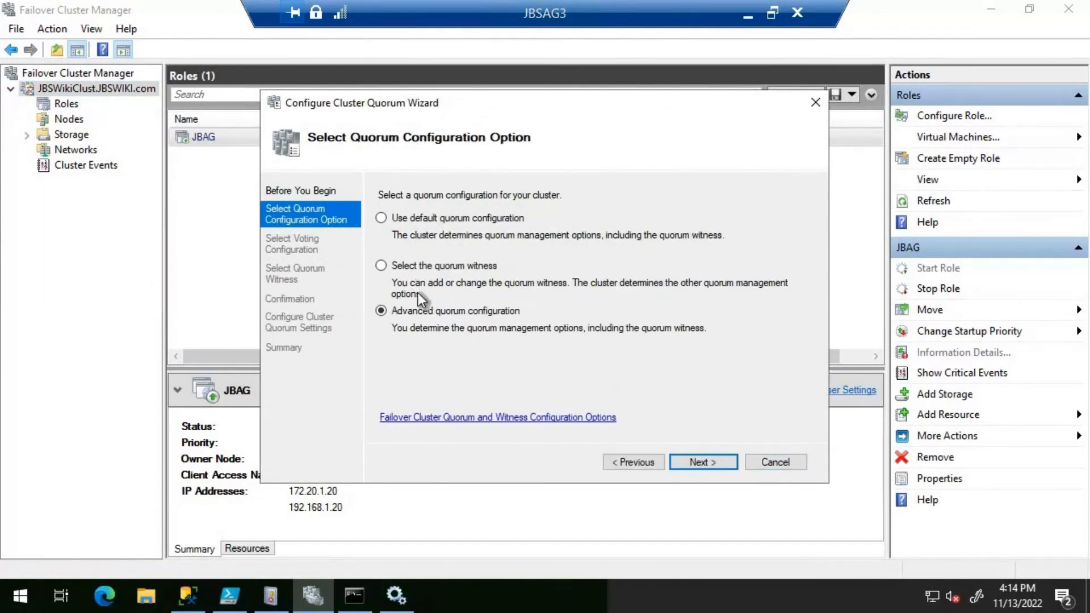
{"action": "left_click", "coordinate": [697, 461]}
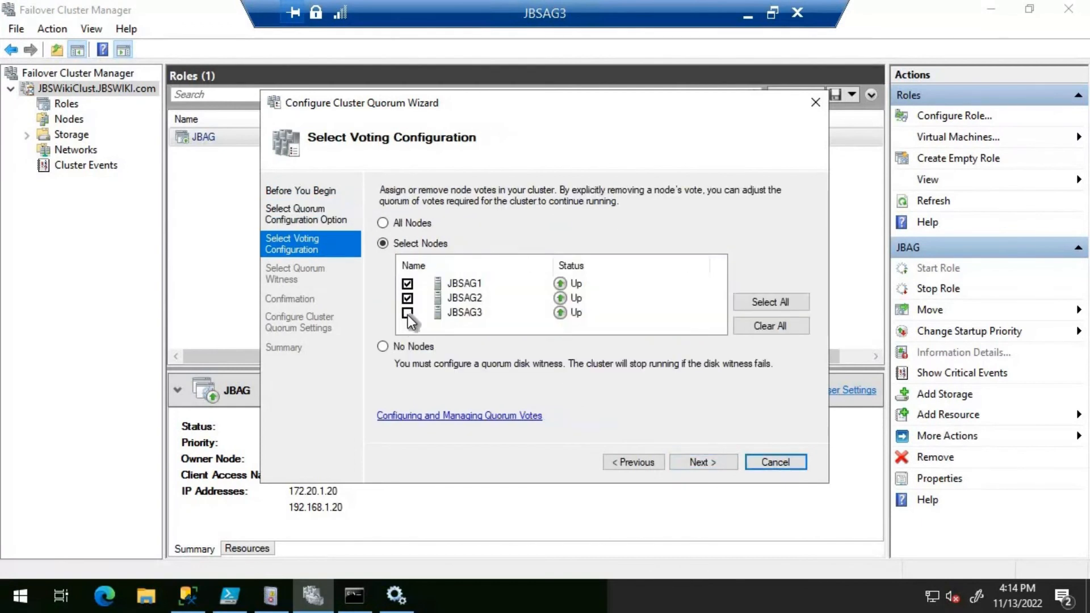
{"action": "left_click", "coordinate": [408, 313]}
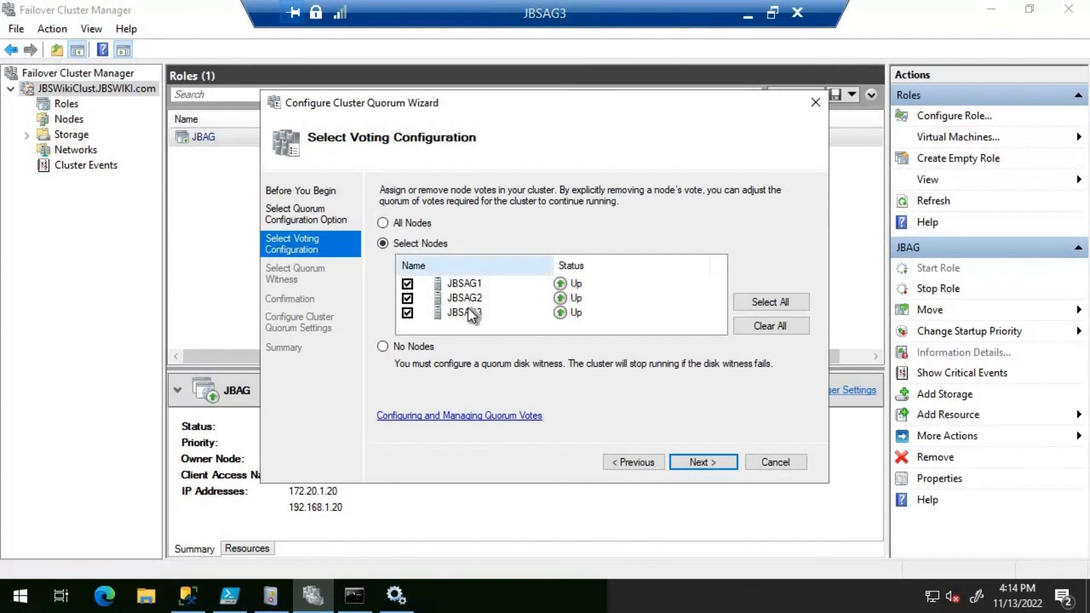
Step: Complete the quorum configuration without a quorum witness, apply the settings and close the wizard
{"action": "left_click", "coordinate": [717, 461]}
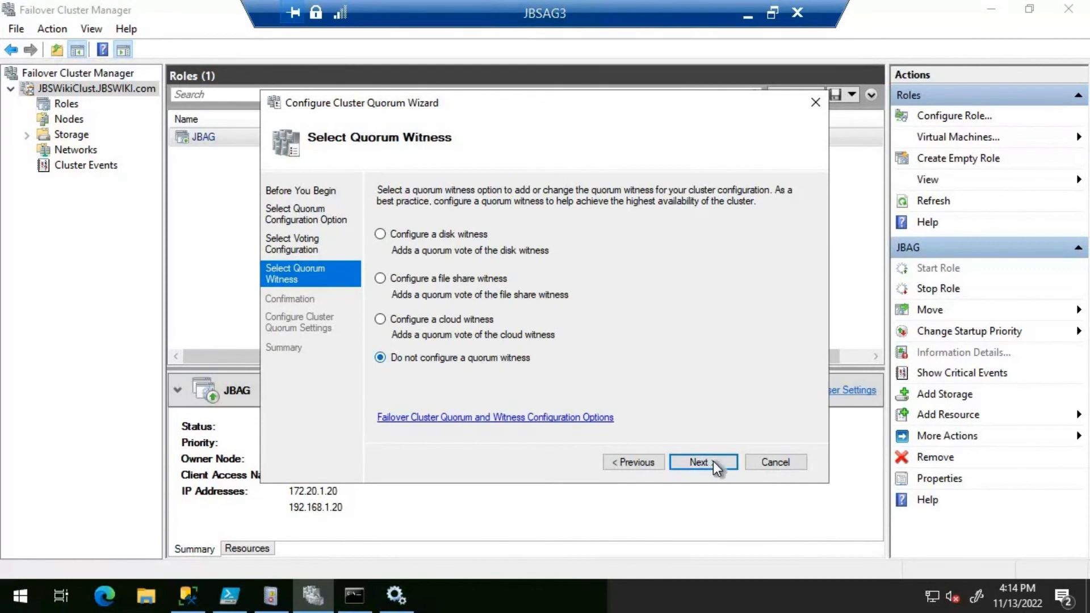
{"action": "left_click", "coordinate": [699, 461]}
{"action": "left_click", "coordinate": [704, 461]}
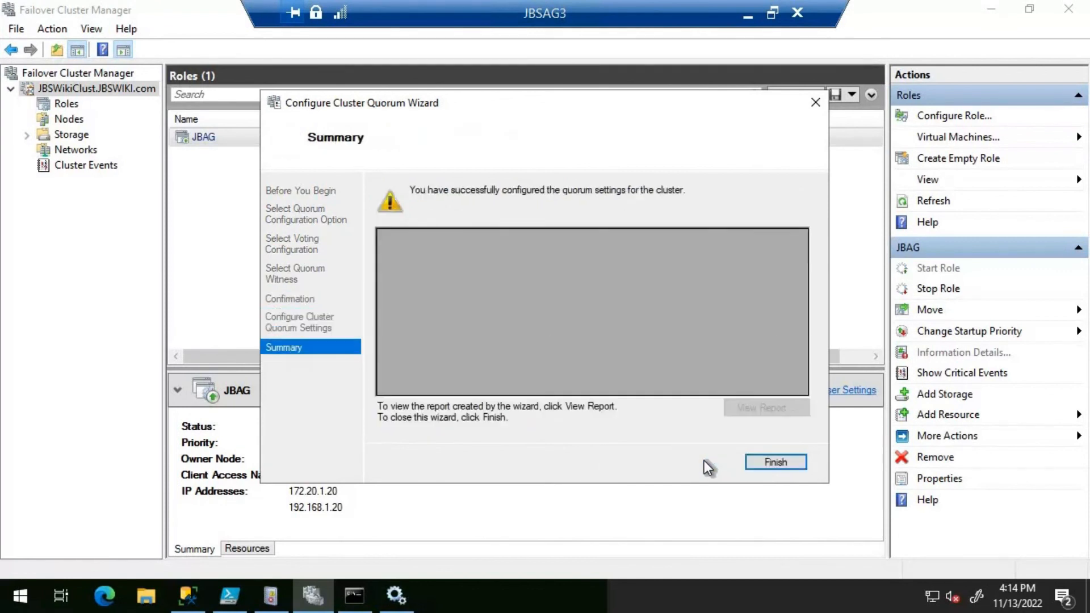
{"action": "left_click", "coordinate": [769, 457]}
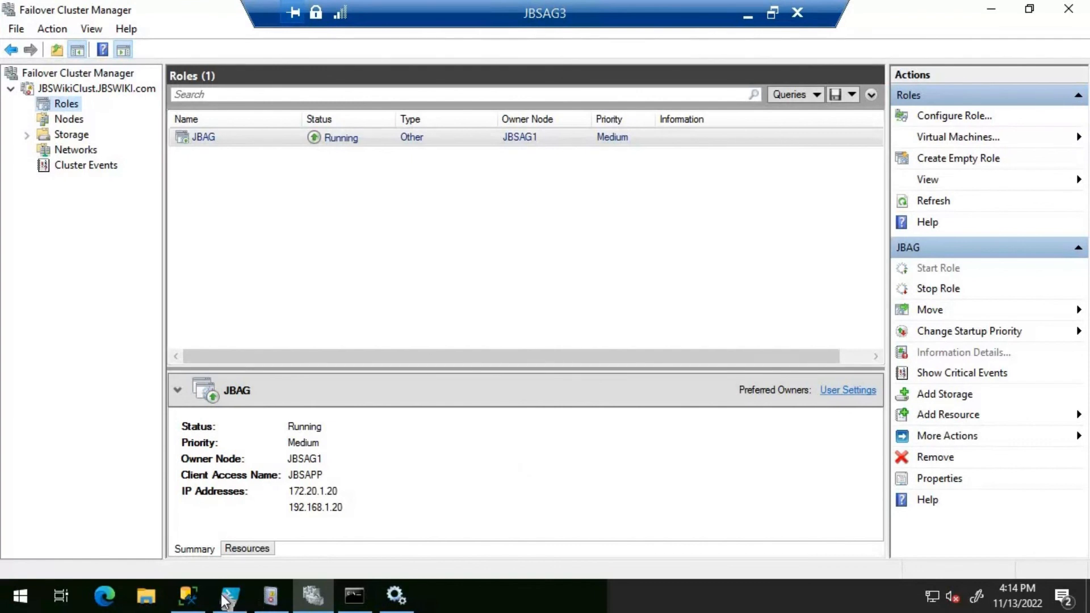
Step: Switch to Windows PowerShell ISE and run the script that lists each JBSWikiClust node's name, state and node weight
{"action": "key", "text": "alt+Tab"}
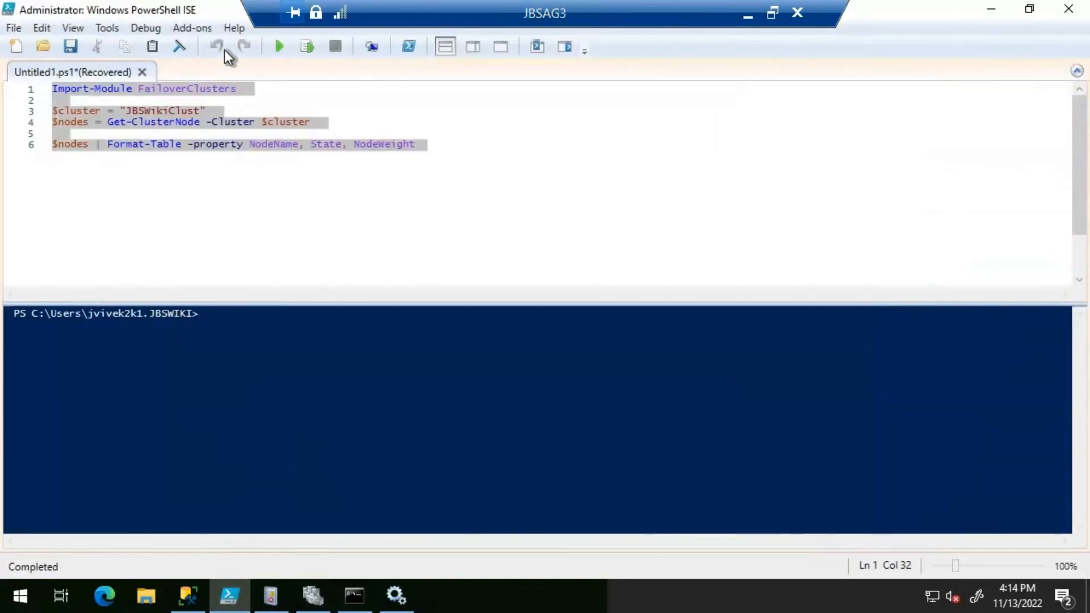
{"action": "left_click", "coordinate": [272, 47]}
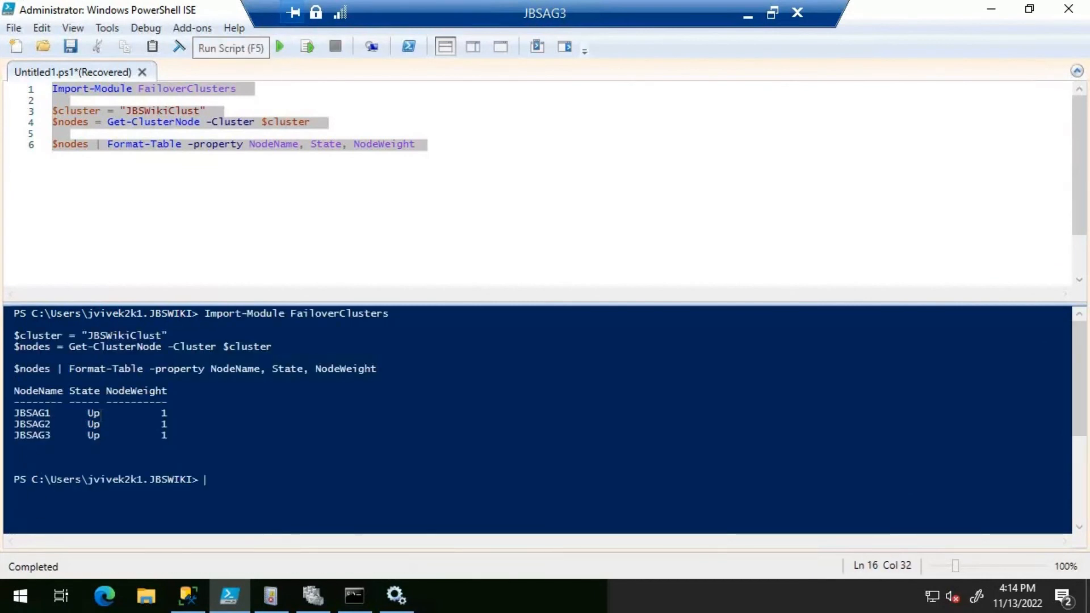